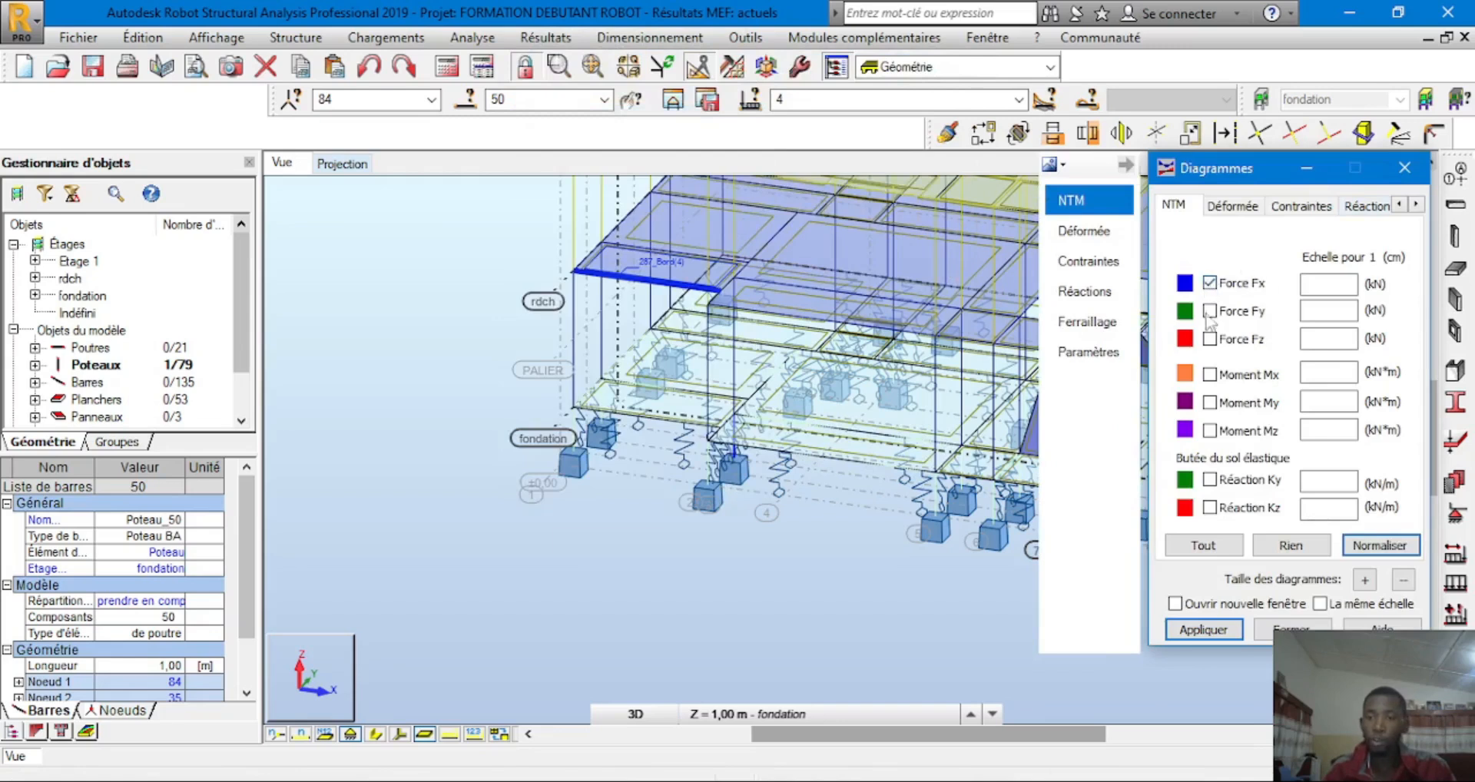
Apply the Force Fx diagram at scale 50 and zoom in on column 50
{"action": "left_click", "coordinate": [1203, 629]}
{"action": "scroll", "coordinate": [741, 488], "scroll_direction": "up", "scroll_amount": 3}
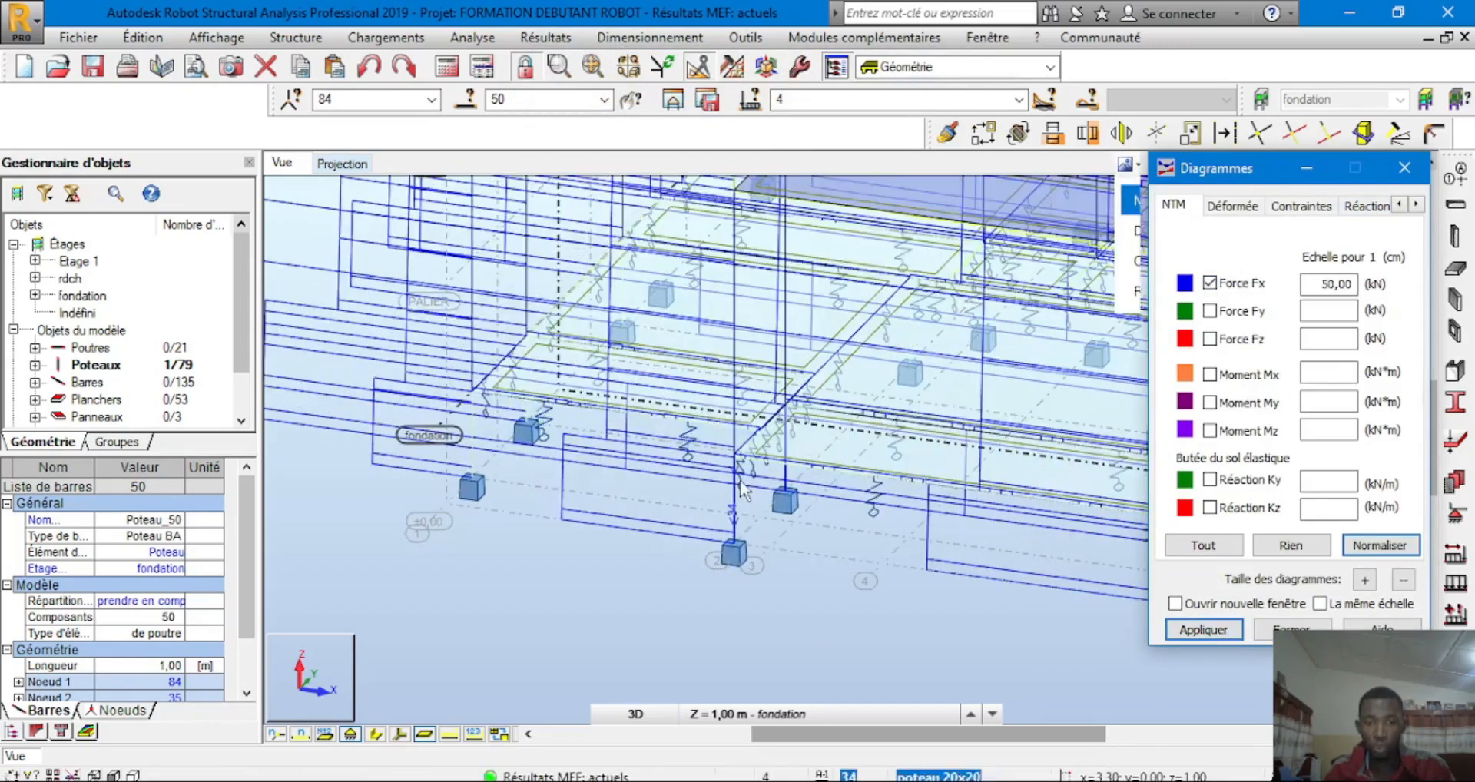
{"action": "scroll", "coordinate": [760, 488], "scroll_direction": "up", "scroll_amount": 2}
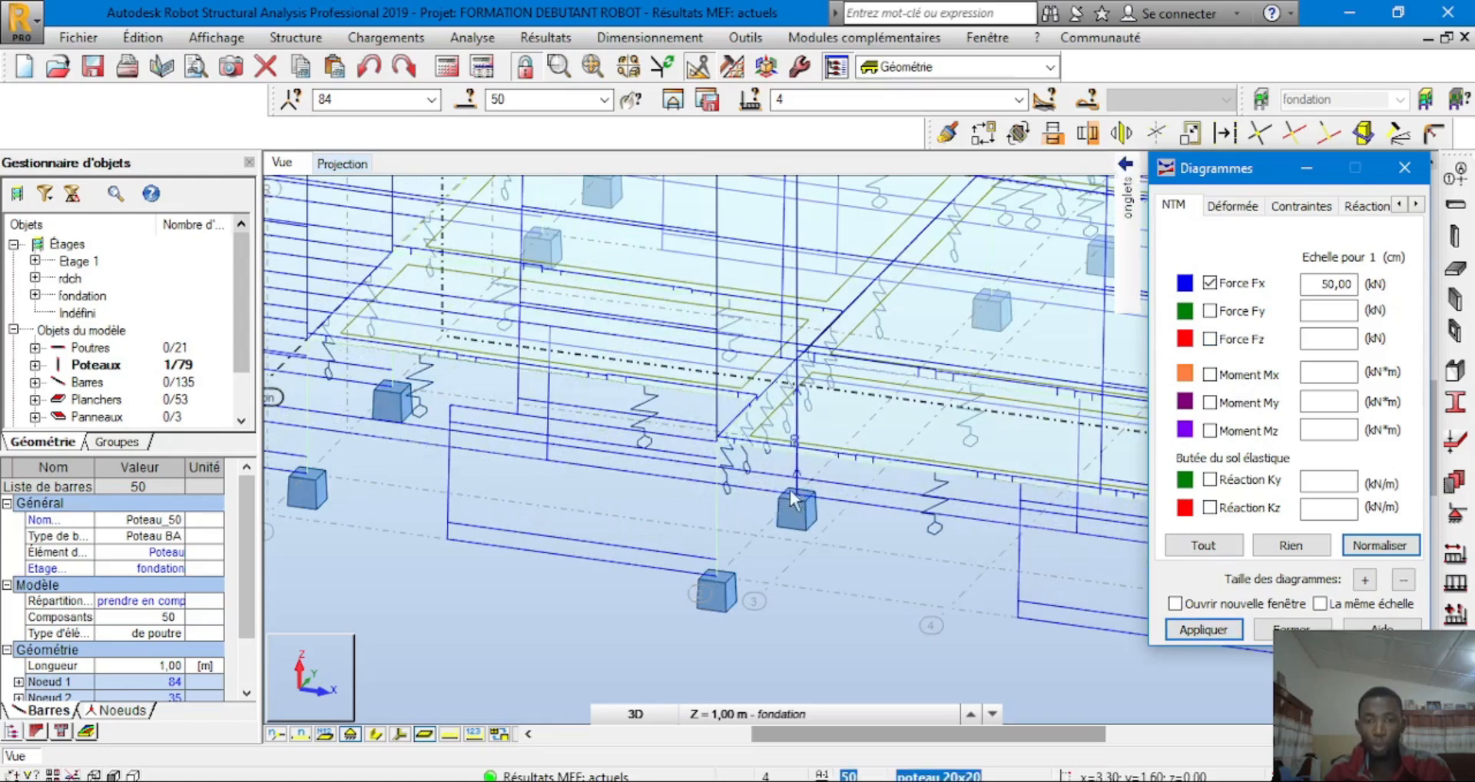
{"action": "scroll", "coordinate": [795, 500], "scroll_direction": "up", "scroll_amount": 2}
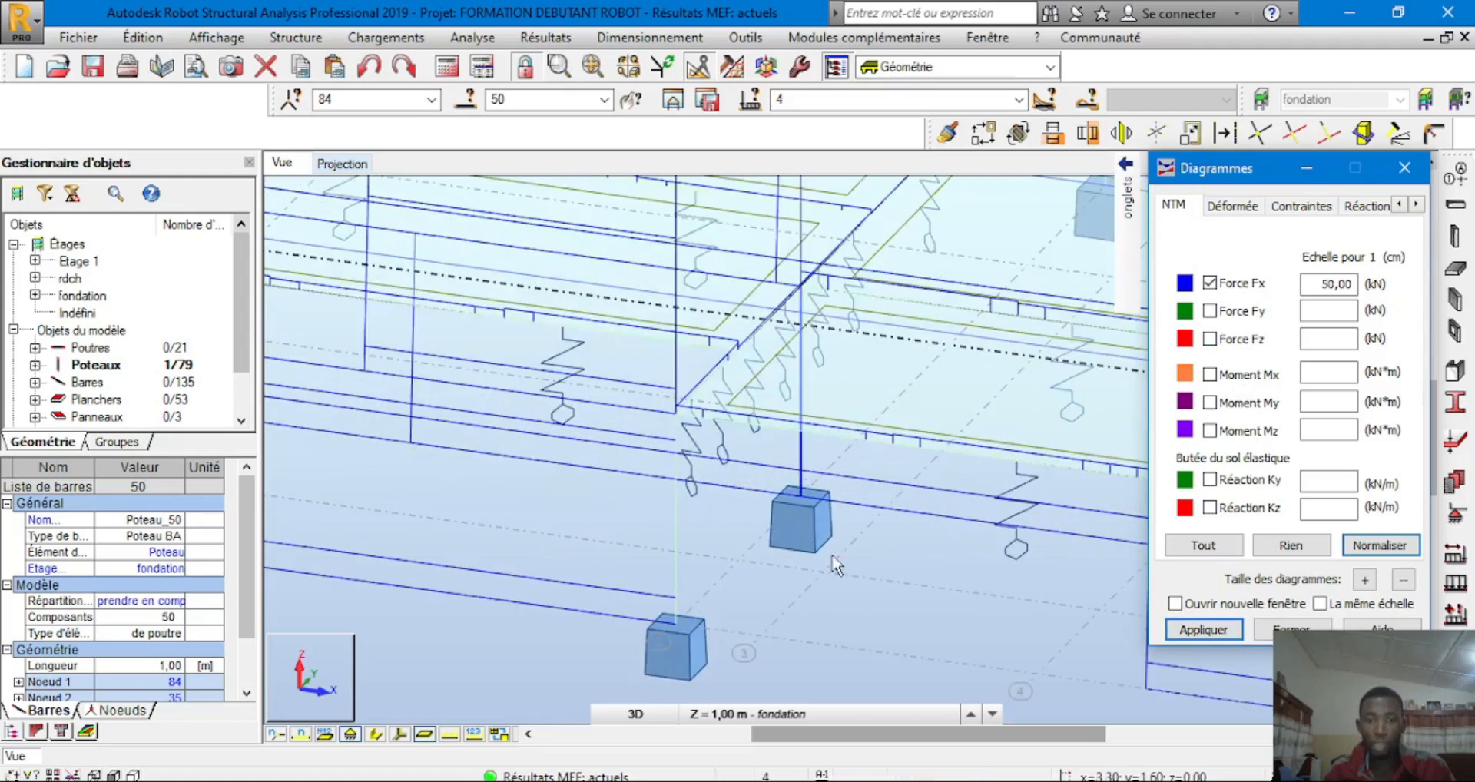
{"action": "left_click", "coordinate": [799, 464]}
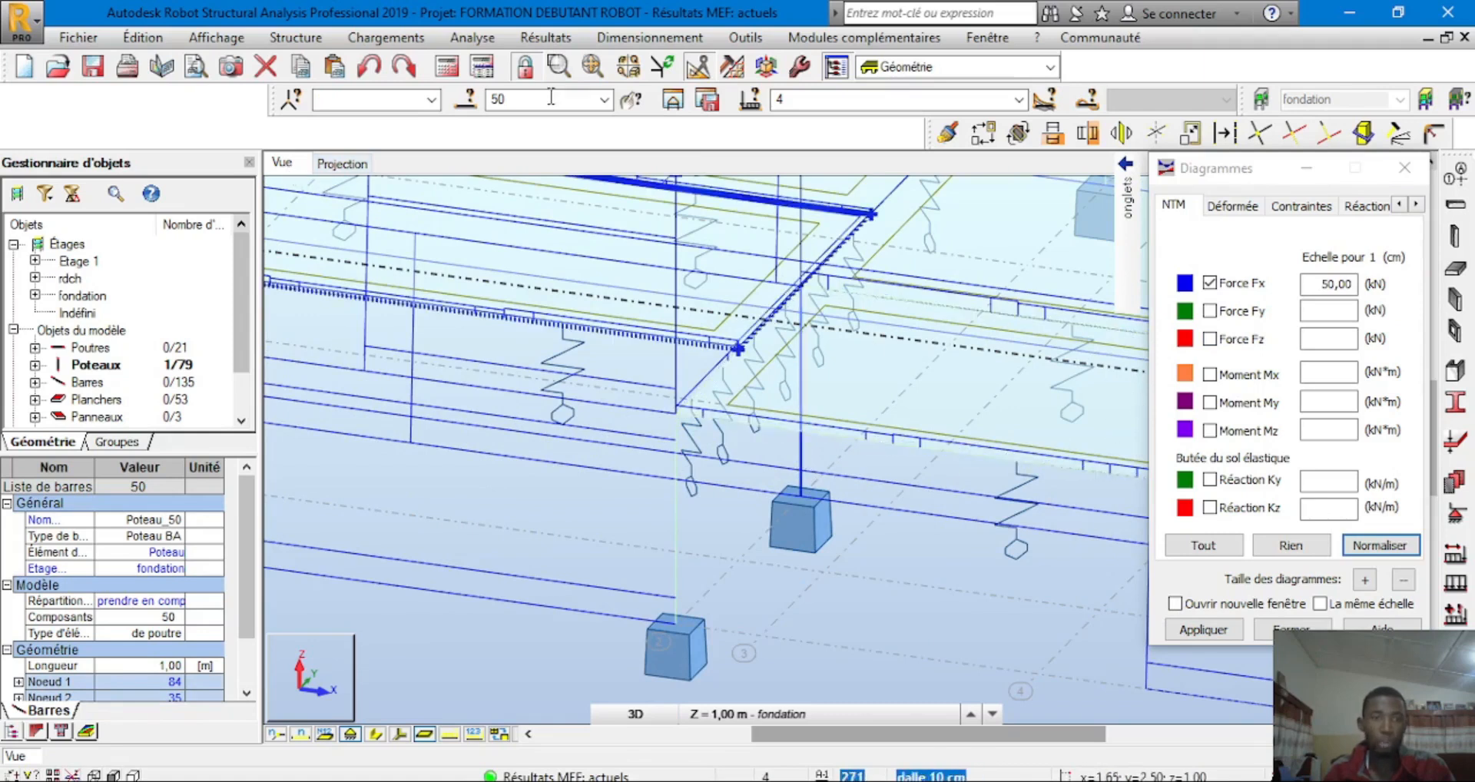
{"action": "left_click", "coordinate": [673, 99]}
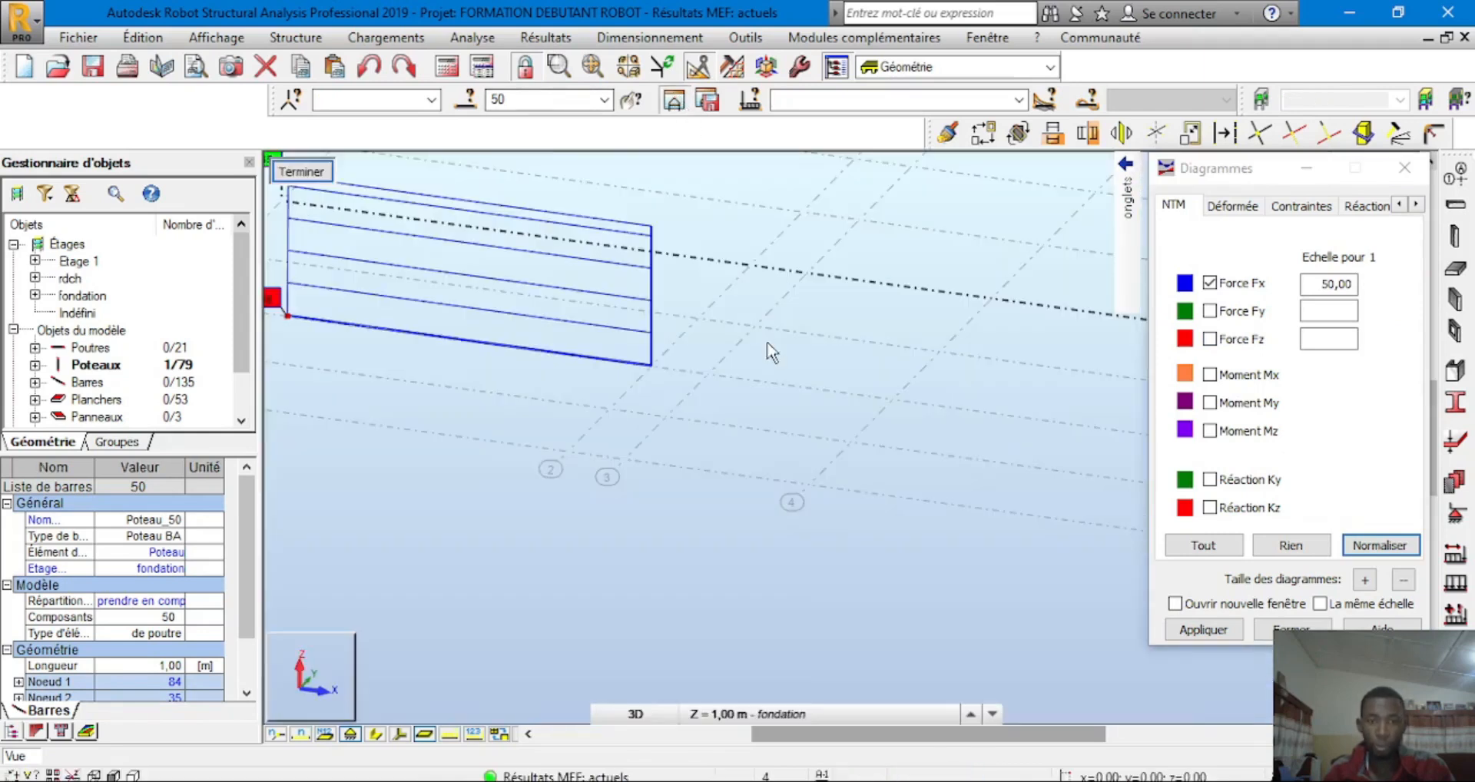
Show panel lines, return to the 3D view, and inspect column Poteau_50
{"action": "left_click", "coordinate": [667, 395]}
{"action": "scroll", "coordinate": [658, 369], "scroll_direction": "up", "scroll_amount": 5}
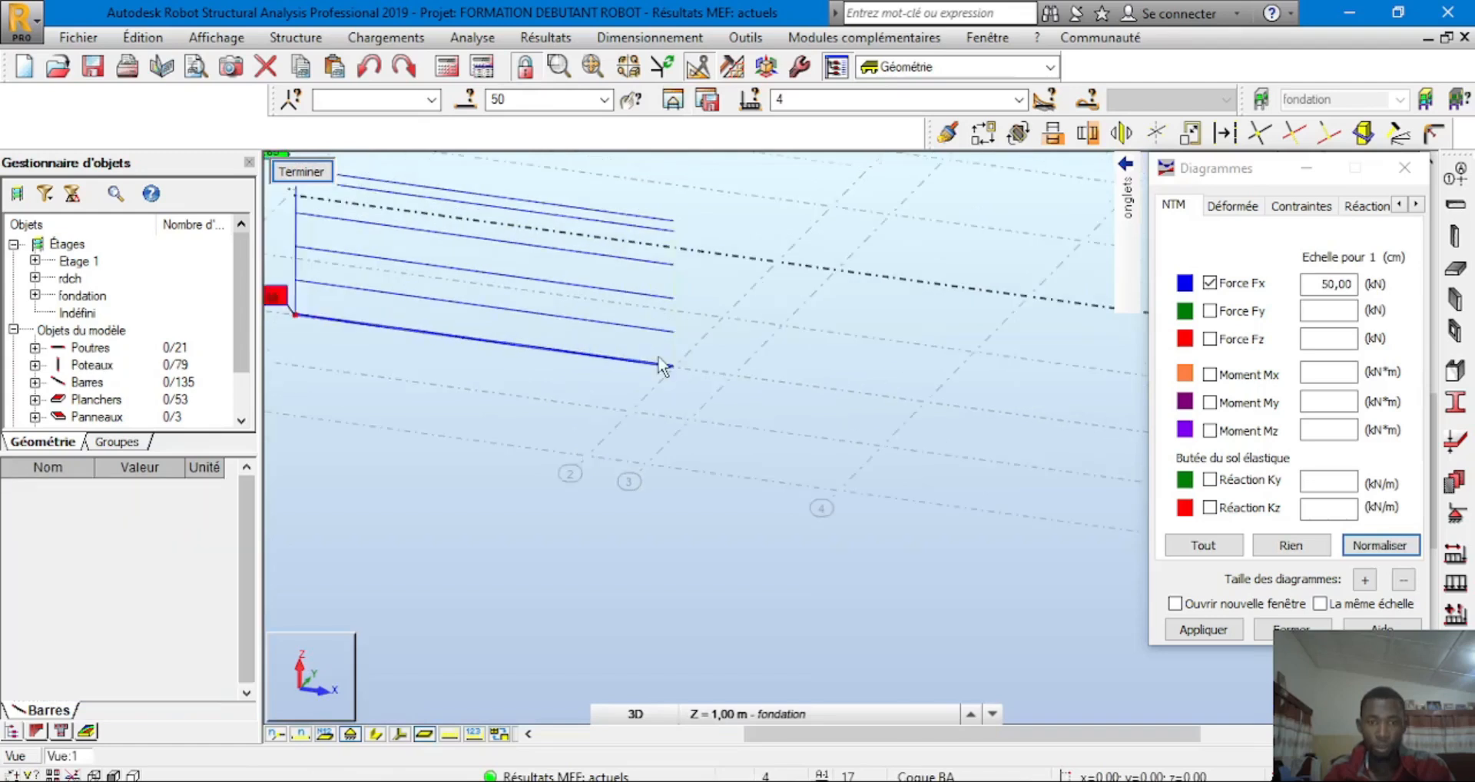
{"action": "left_click", "coordinate": [352, 736]}
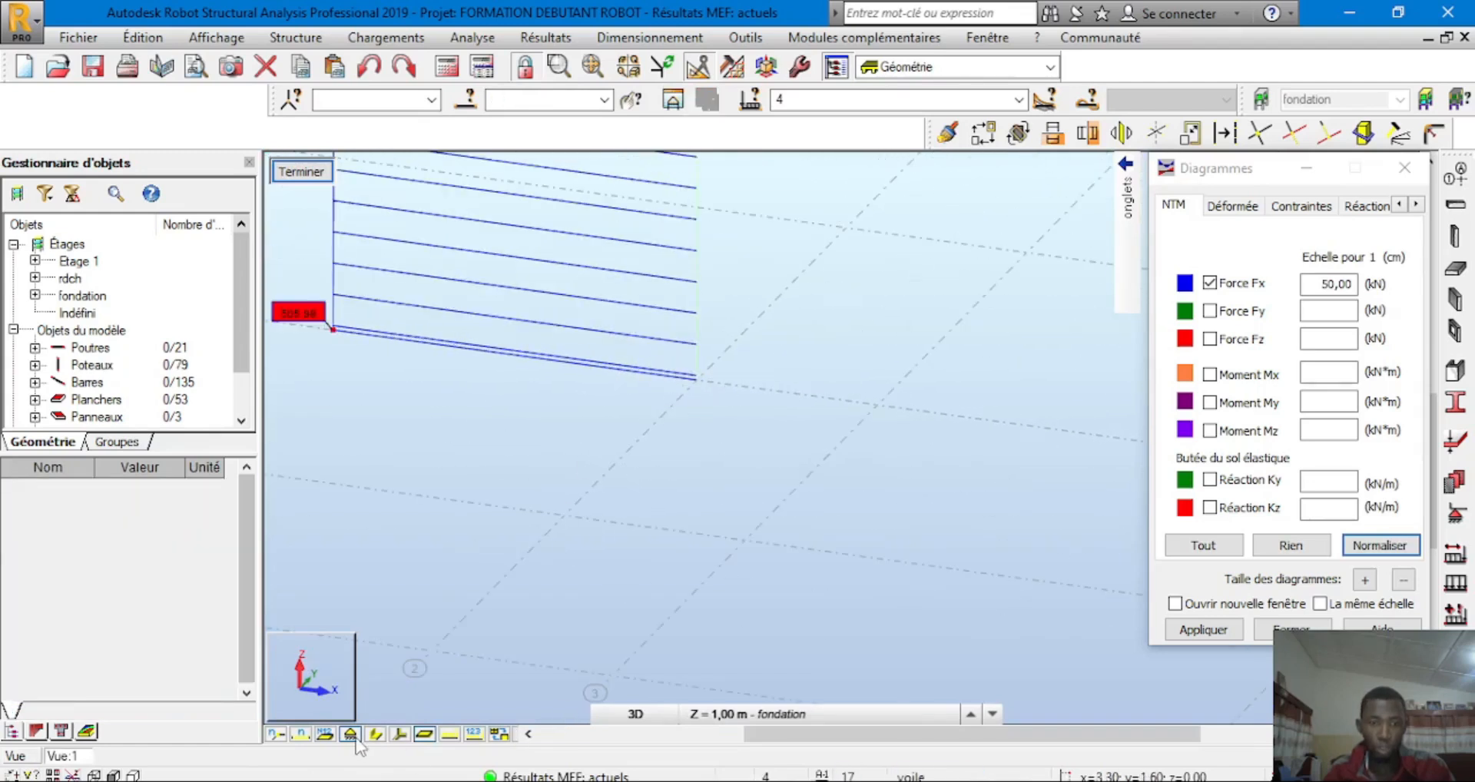
{"action": "left_click", "coordinate": [304, 178]}
{"action": "left_click", "coordinate": [311, 175]}
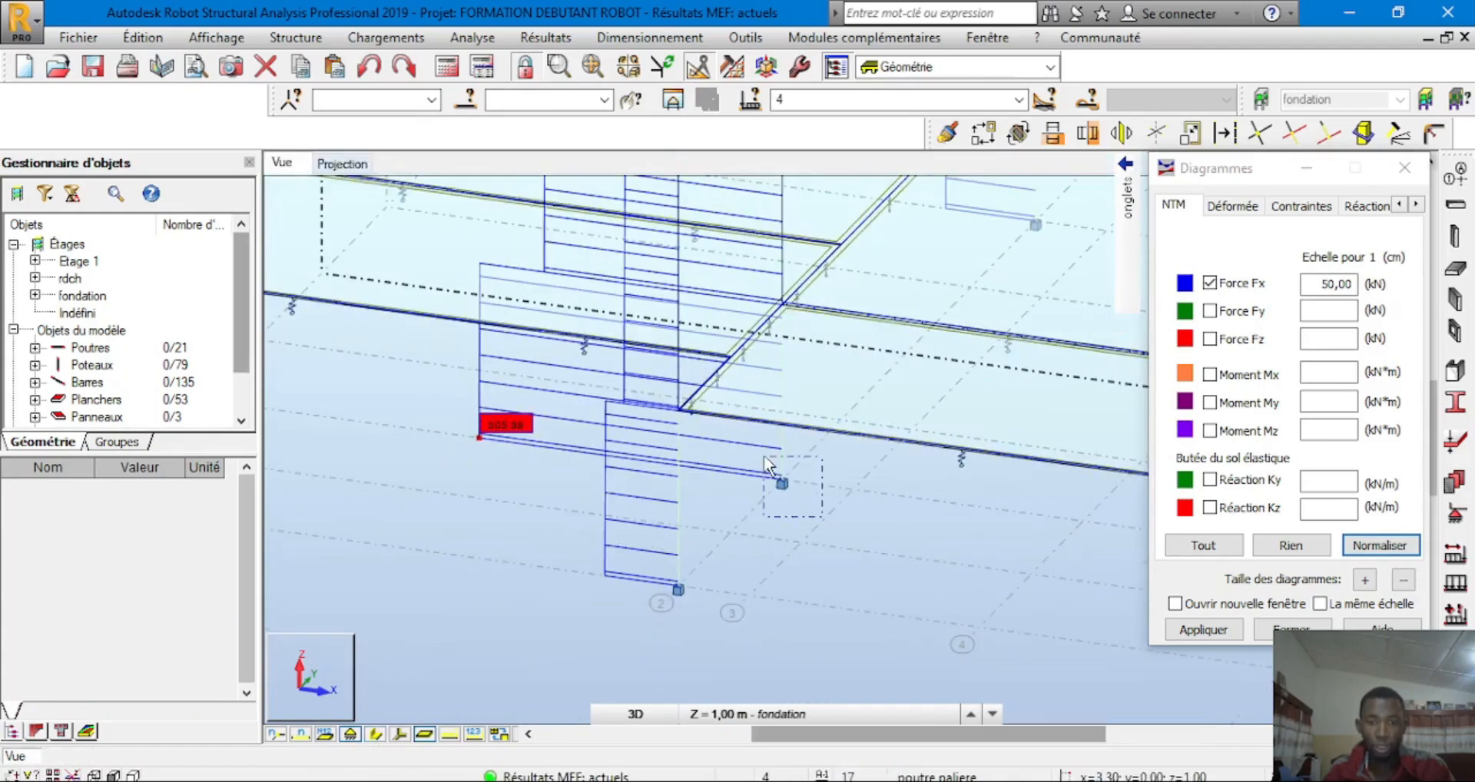
{"action": "left_click", "coordinate": [766, 461]}
{"action": "scroll", "coordinate": [780, 492], "scroll_direction": "up", "scroll_amount": 3}
{"action": "scroll", "coordinate": [782, 495], "scroll_direction": "up", "scroll_amount": 3}
{"action": "left_click", "coordinate": [770, 440]}
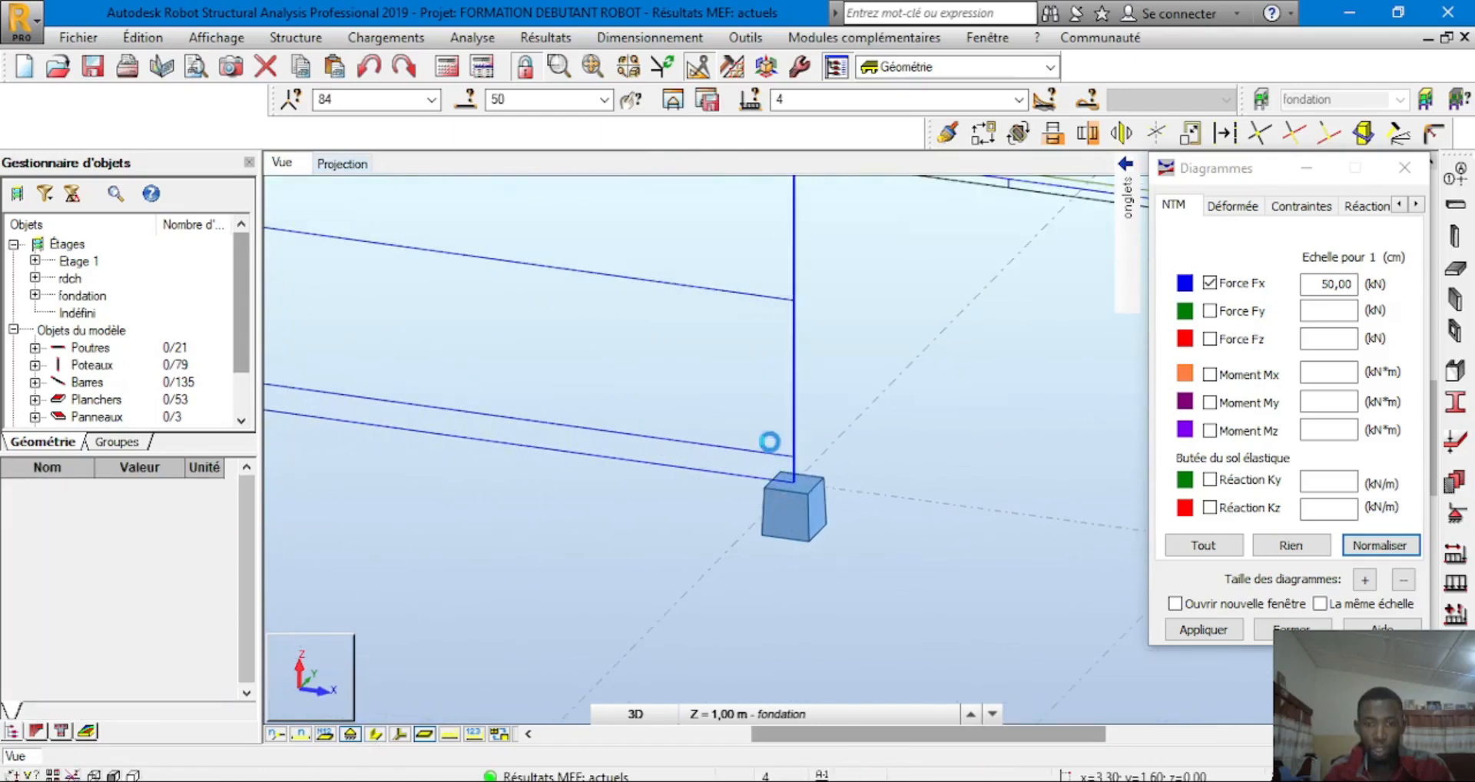
Remove the Force Fx diagram and hide the support display
{"action": "left_click", "coordinate": [1210, 282]}
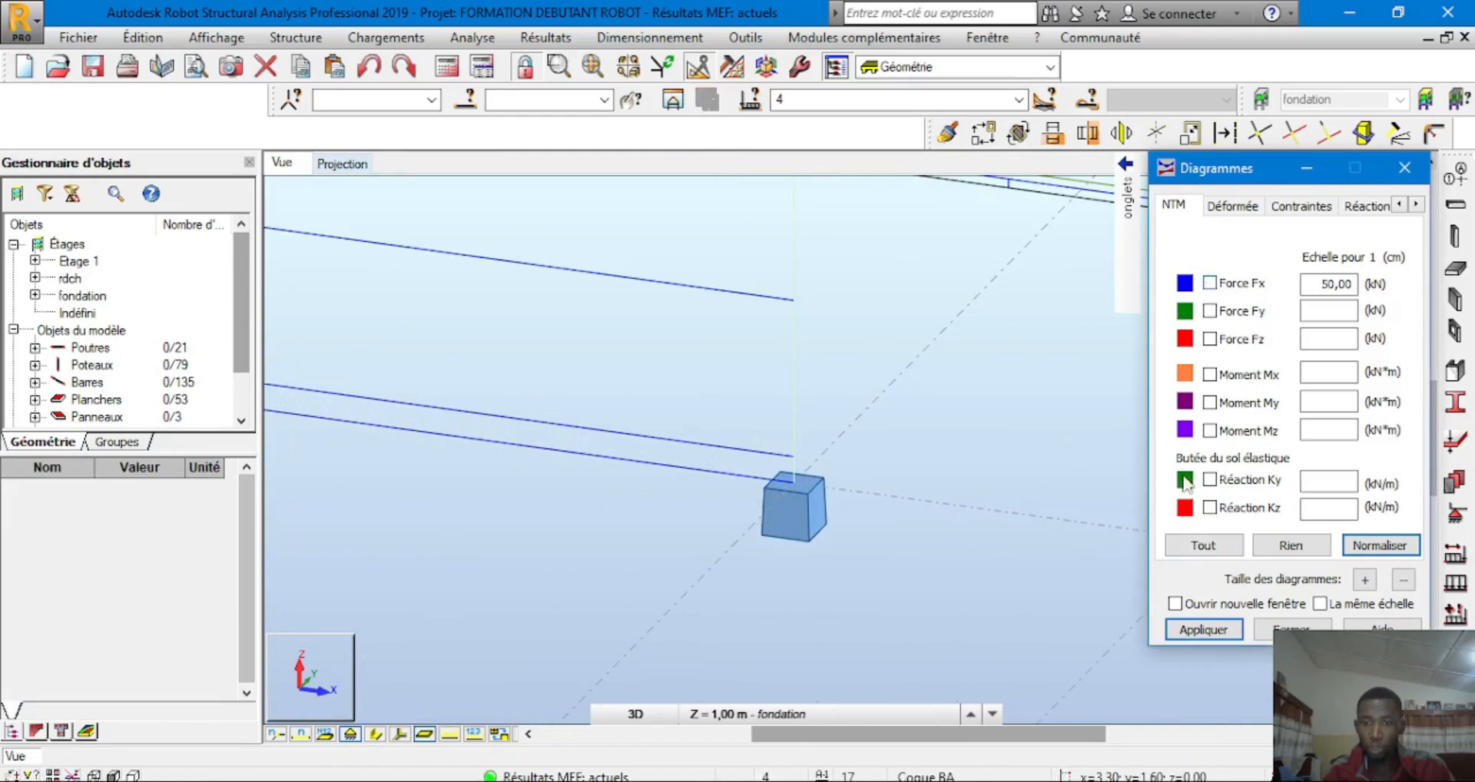
{"action": "left_click", "coordinate": [1186, 628]}
{"action": "scroll", "coordinate": [799, 492], "scroll_direction": "up", "scroll_amount": 5}
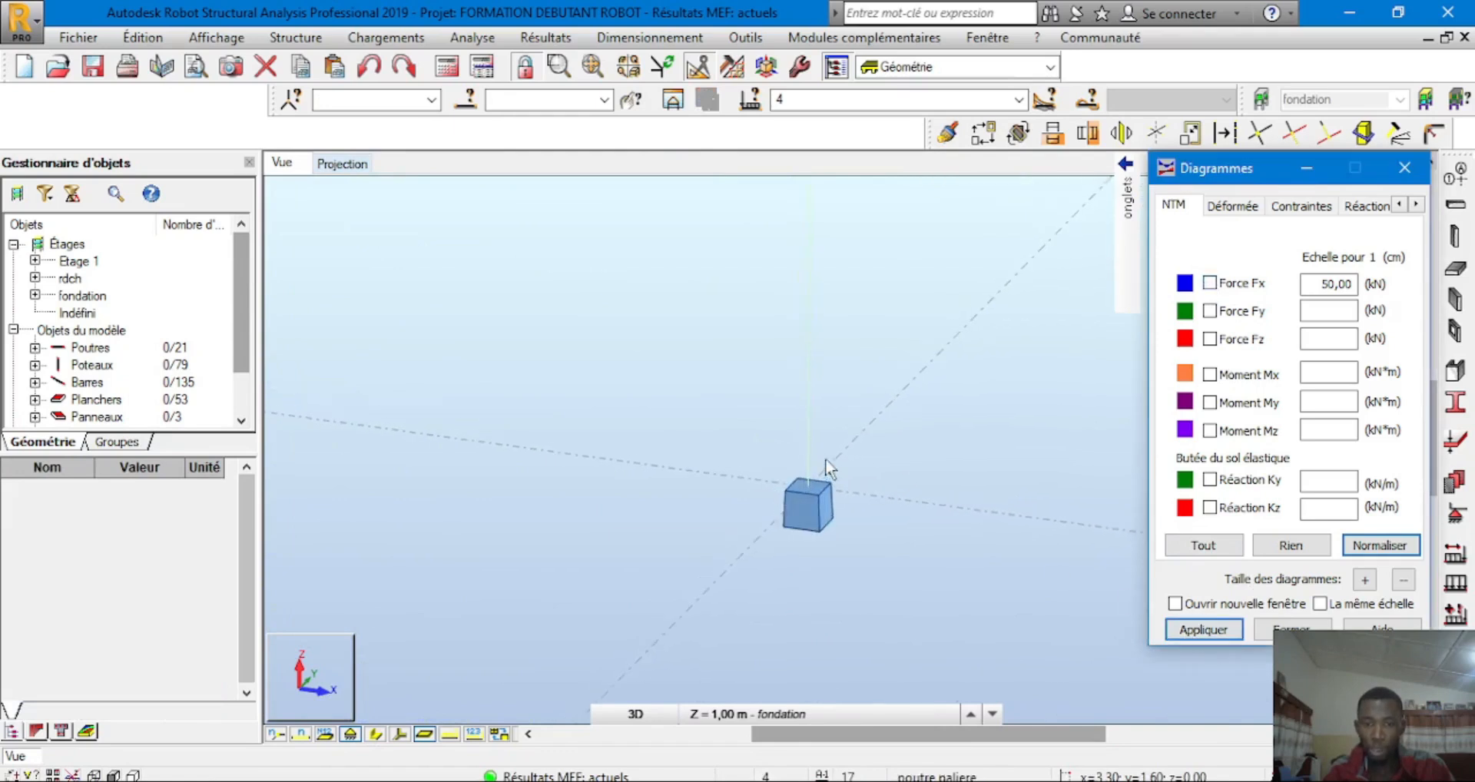
{"action": "left_click", "coordinate": [349, 734]}
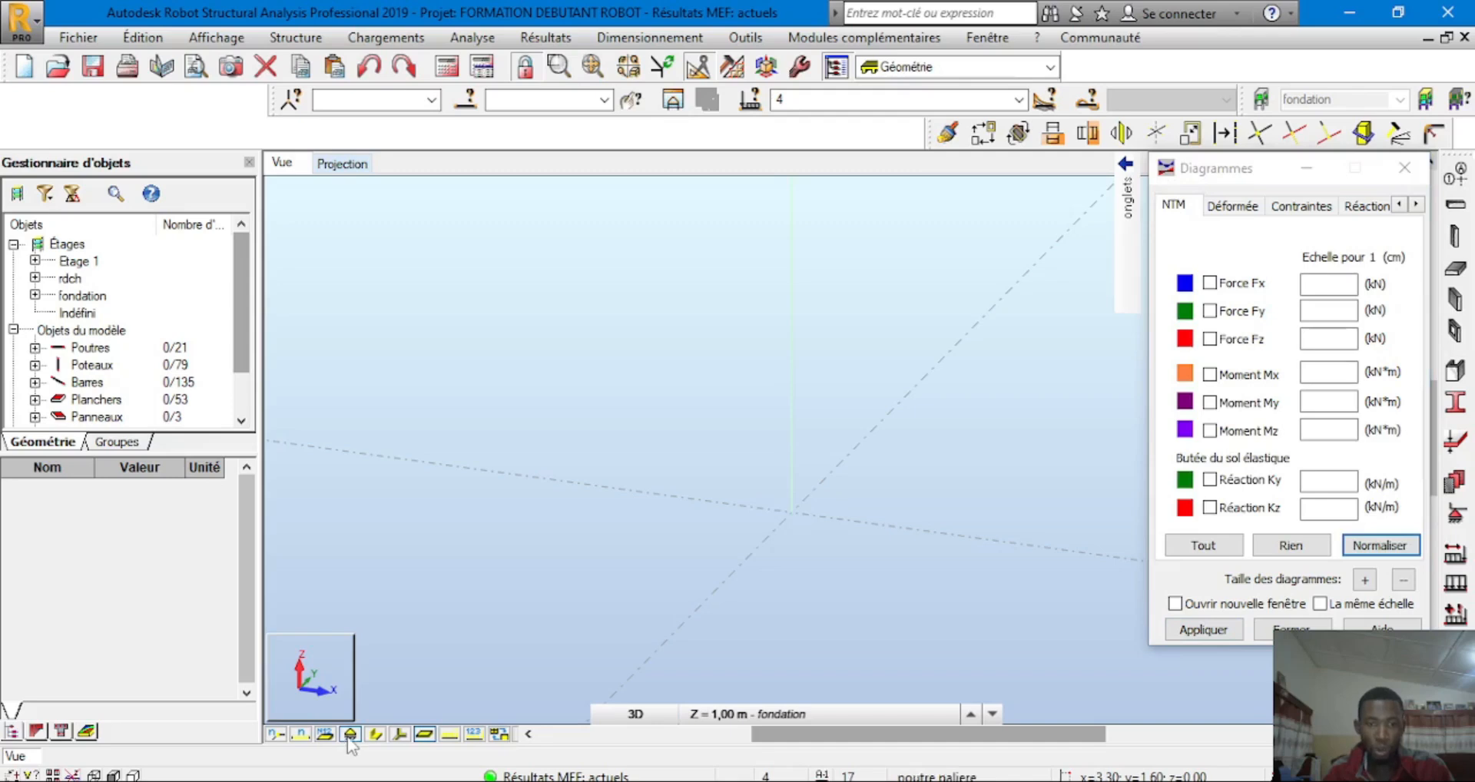
{"action": "scroll", "coordinate": [599, 666], "scroll_direction": "down", "scroll_amount": 1}
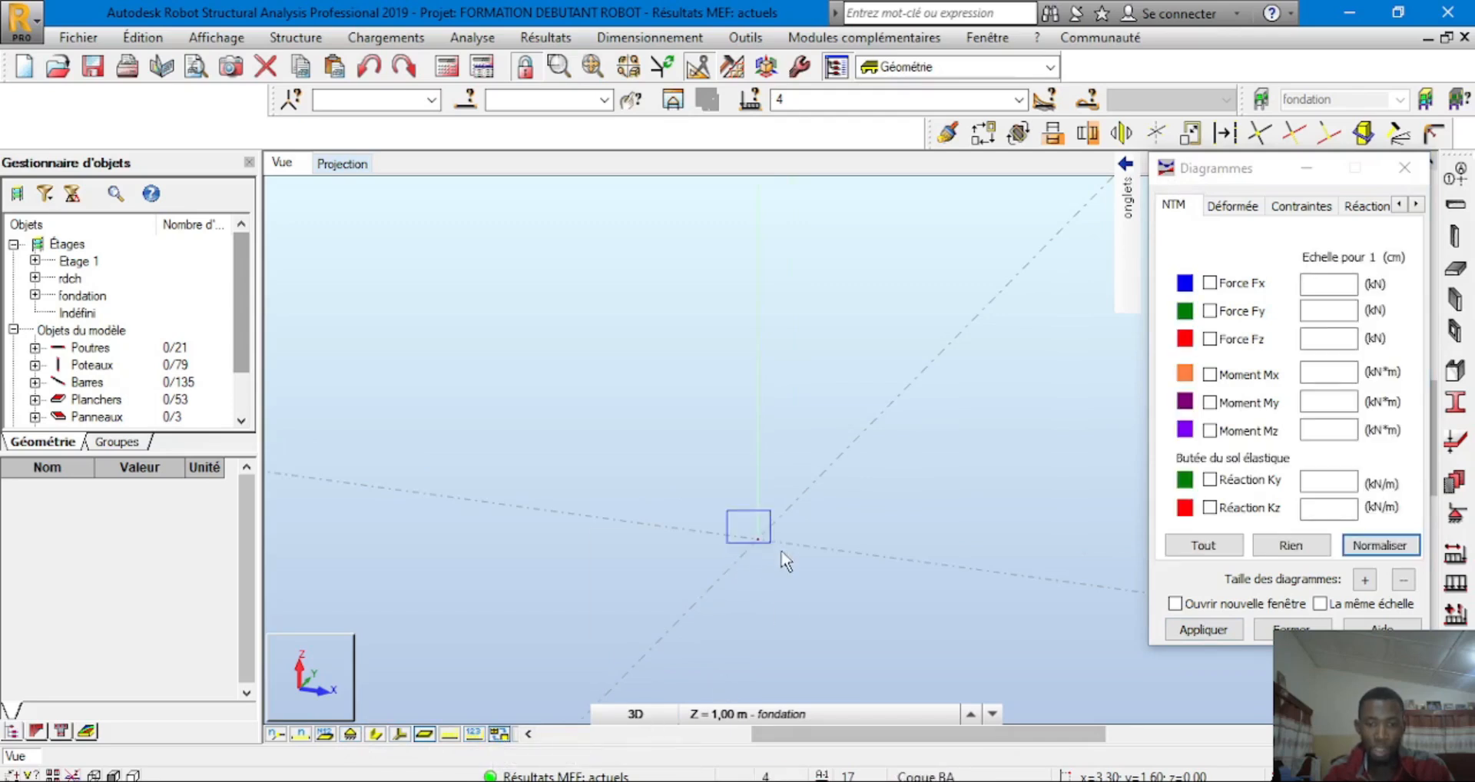
Select node 84 under column 50, show its support, and isolate it in its own view
{"action": "left_click", "coordinate": [757, 538]}
{"action": "left_click", "coordinate": [376, 732]}
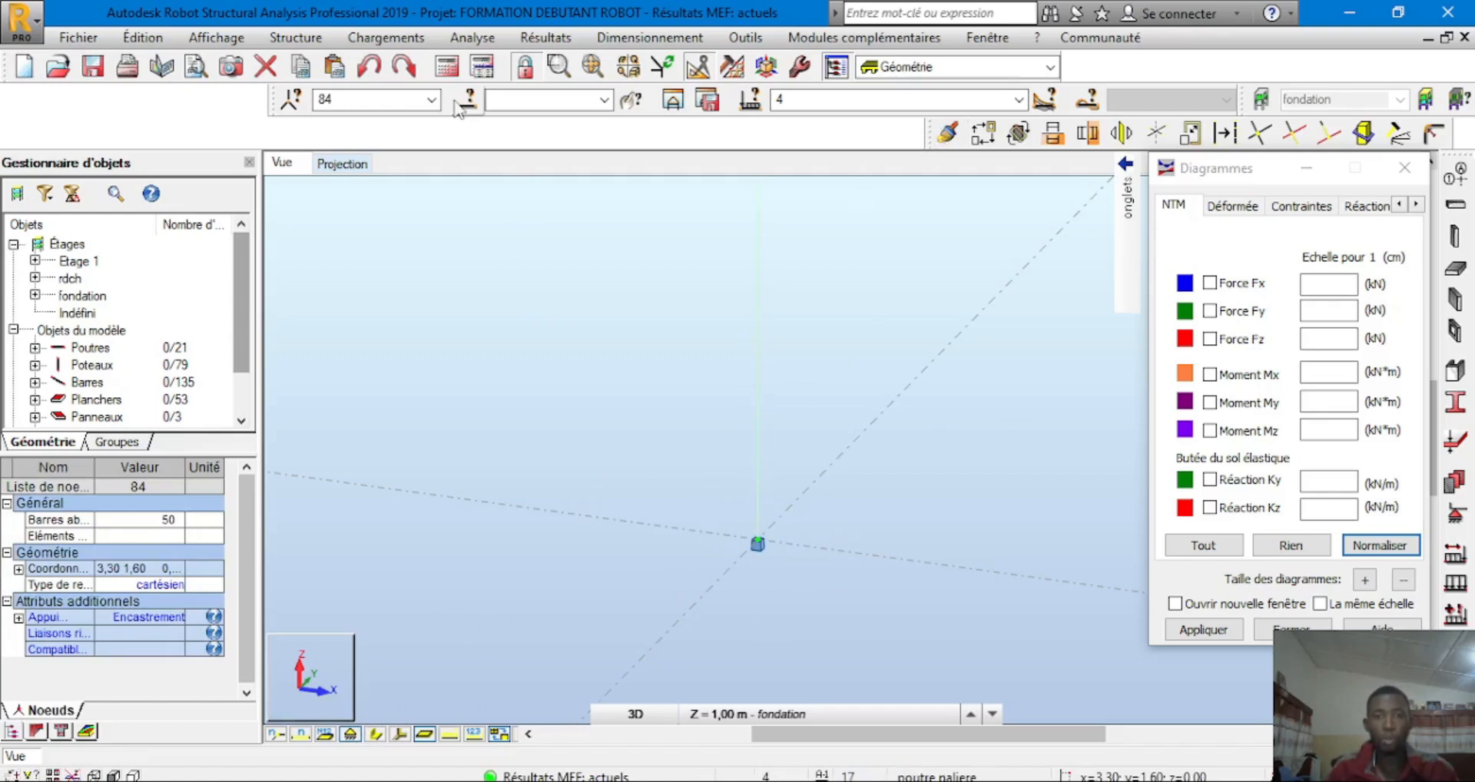
{"action": "left_click", "coordinate": [672, 100]}
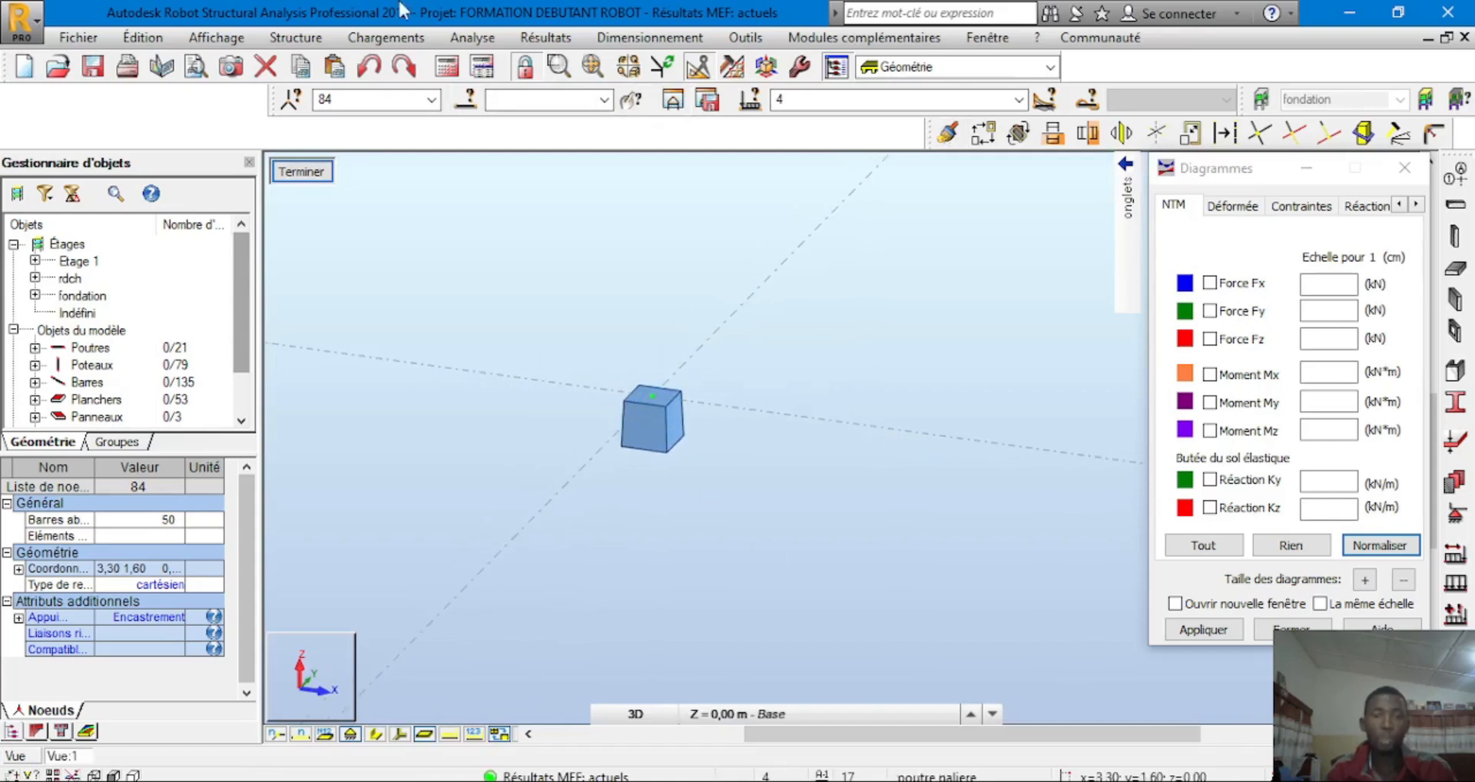
{"action": "left_click", "coordinate": [634, 40]}
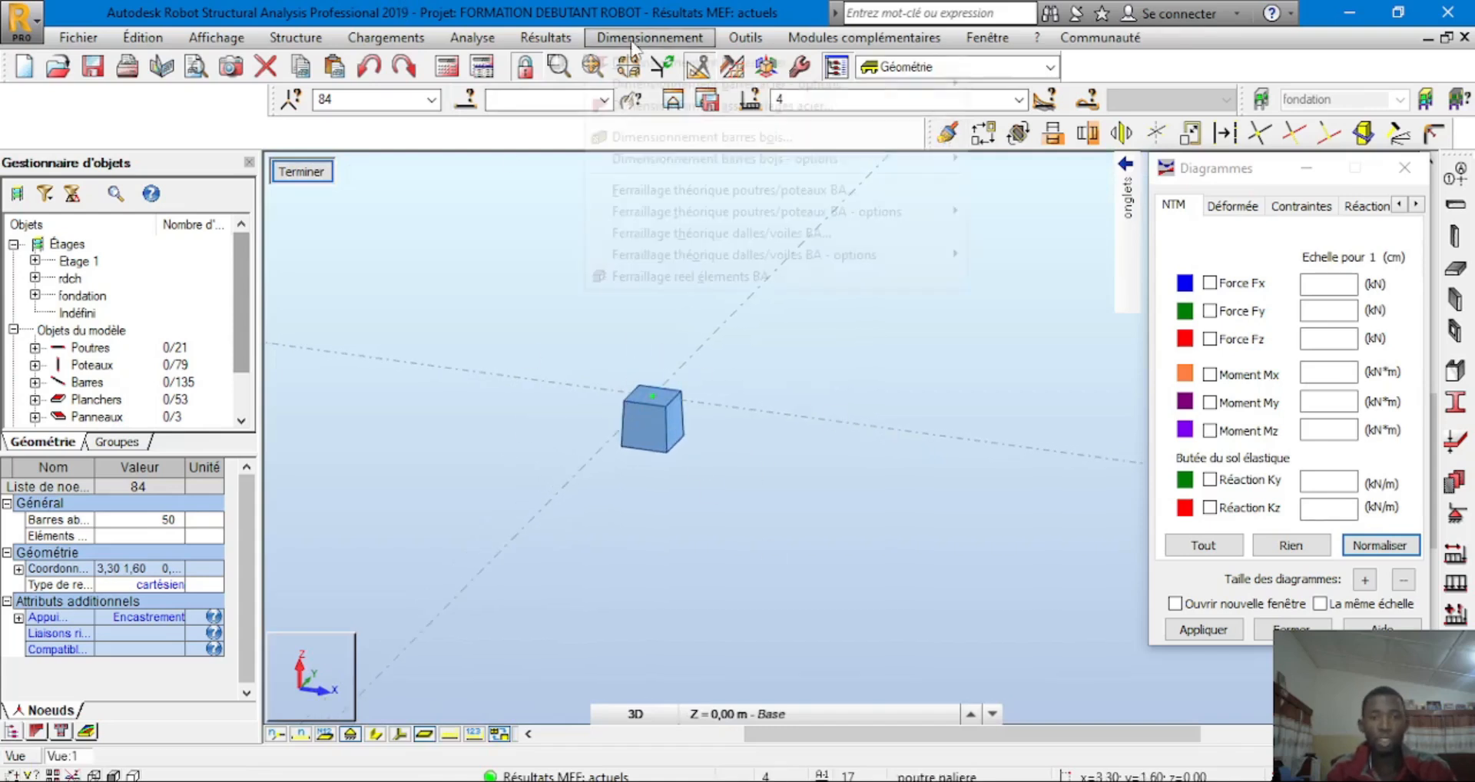
Load footing Semelle84 into RC reinforcement design with ELU and ELS manual combinations
{"action": "left_click", "coordinate": [721, 277]}
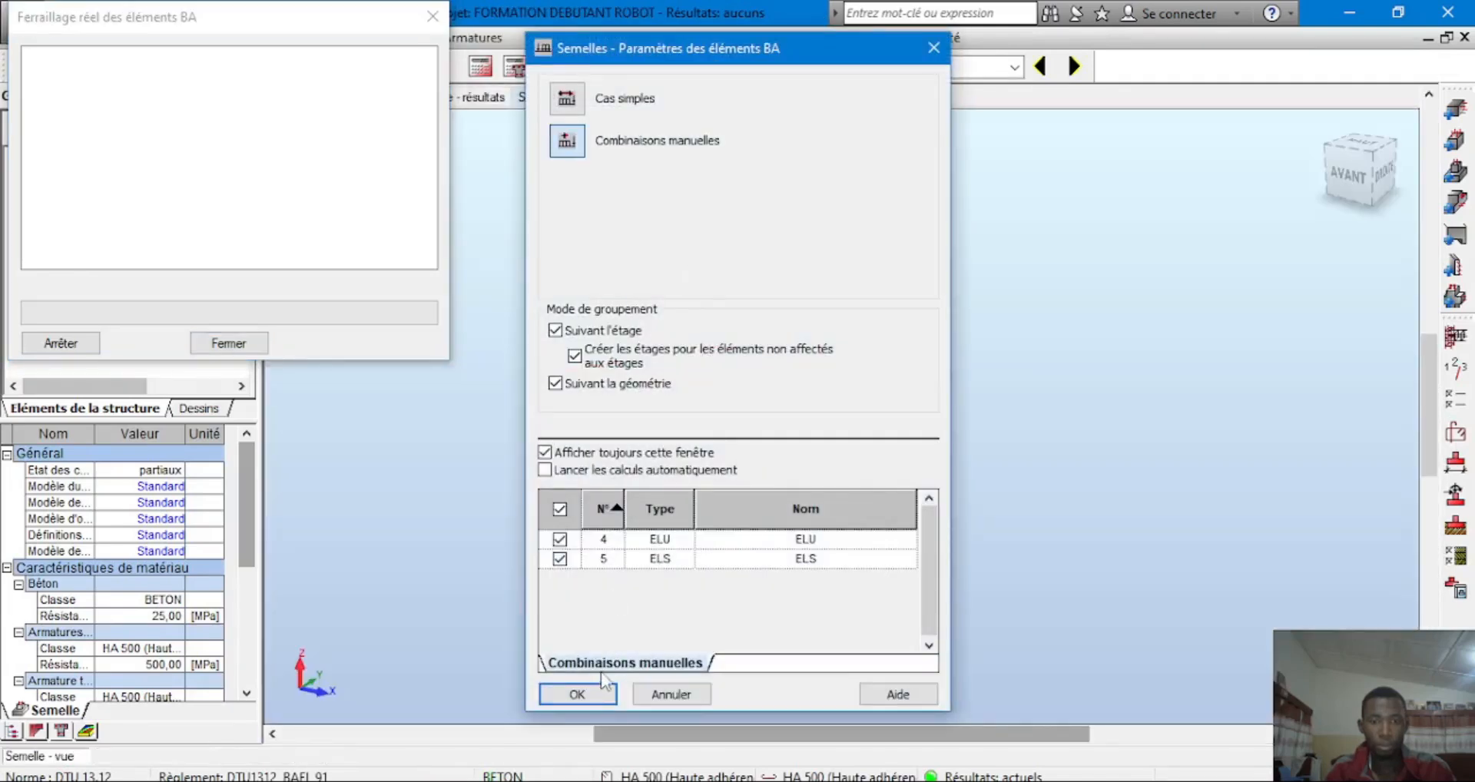
{"action": "left_click", "coordinate": [588, 692]}
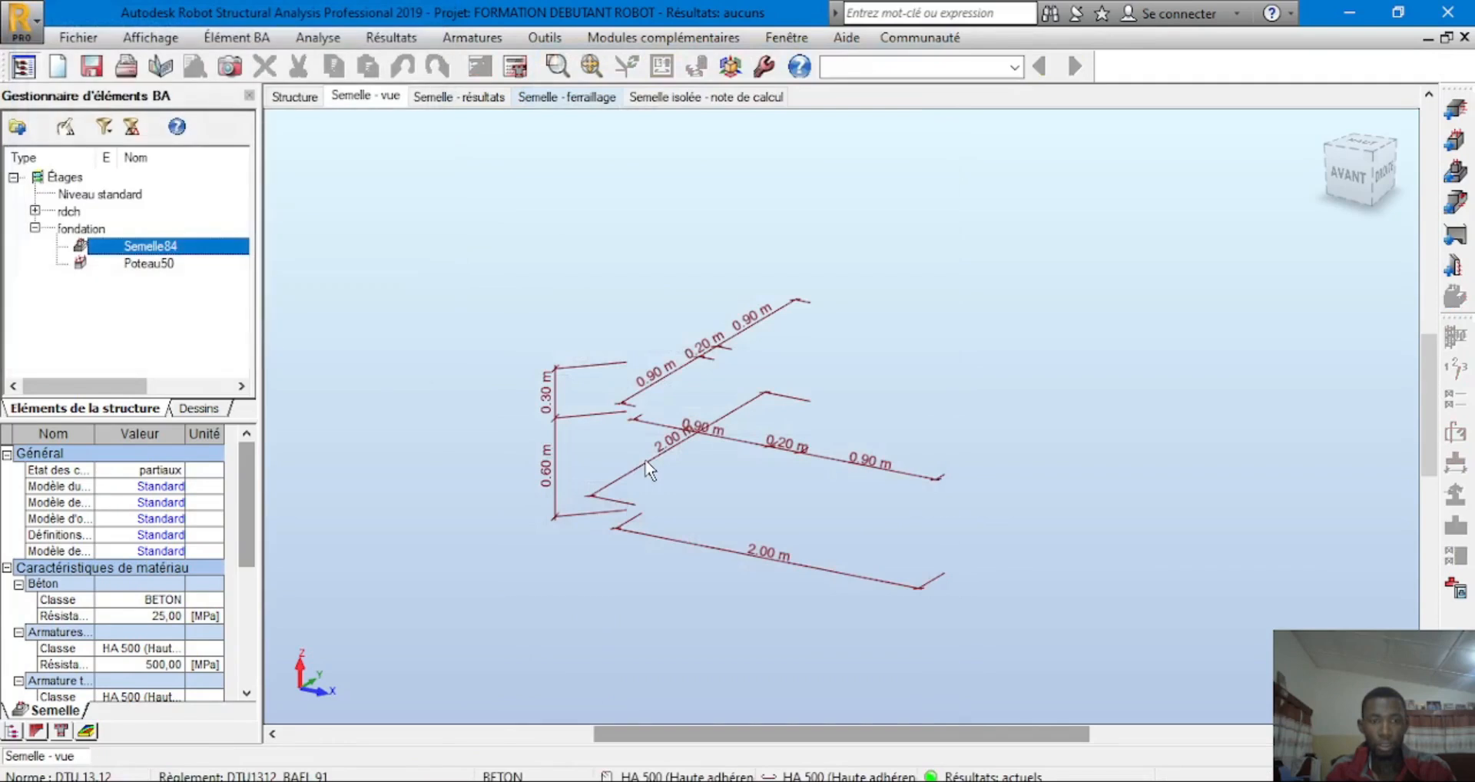
{"action": "scroll", "coordinate": [649, 469], "scroll_direction": "down", "scroll_amount": 5}
{"action": "scroll", "coordinate": [742, 426], "scroll_direction": "down", "scroll_amount": 5}
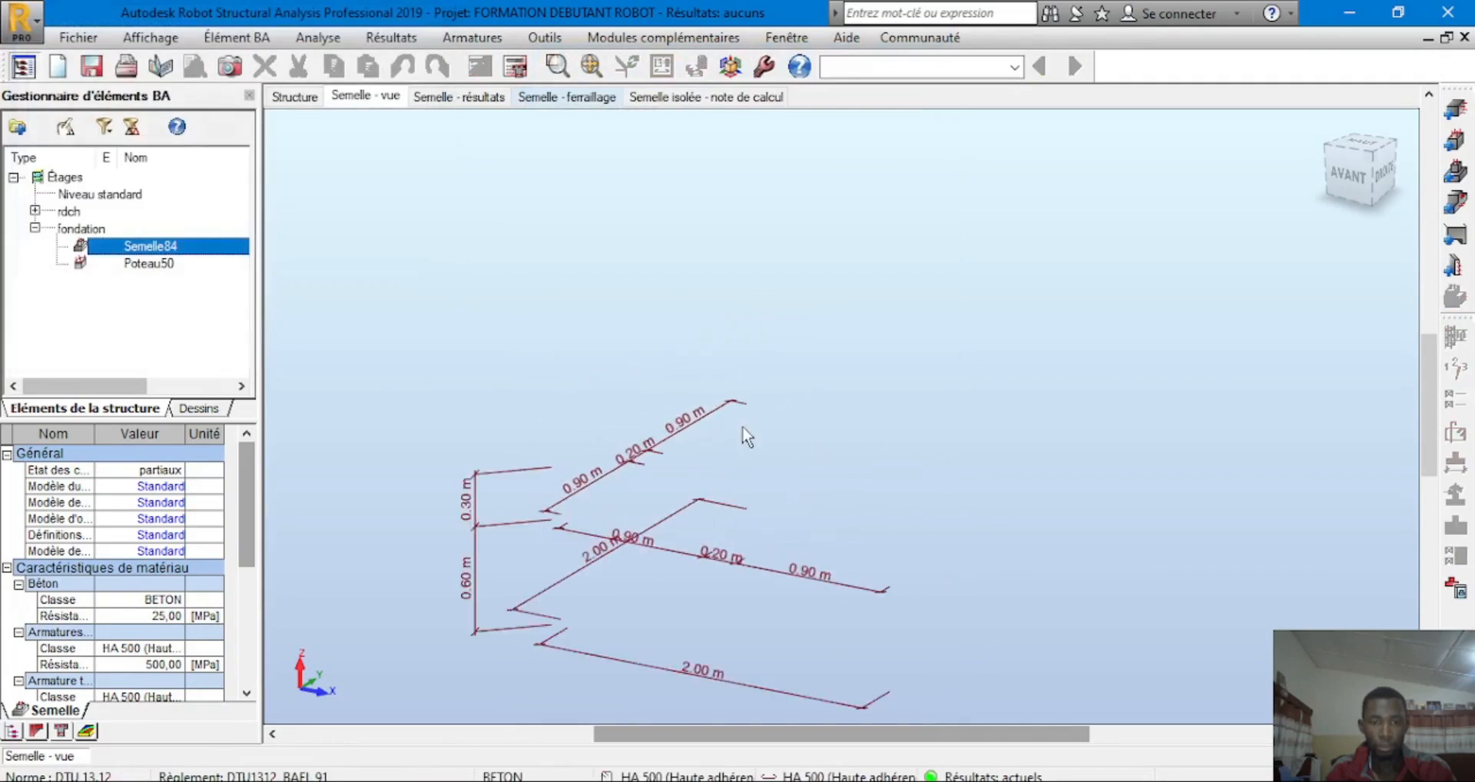
{"action": "left_click", "coordinate": [154, 264]}
{"action": "left_click", "coordinate": [161, 250]}
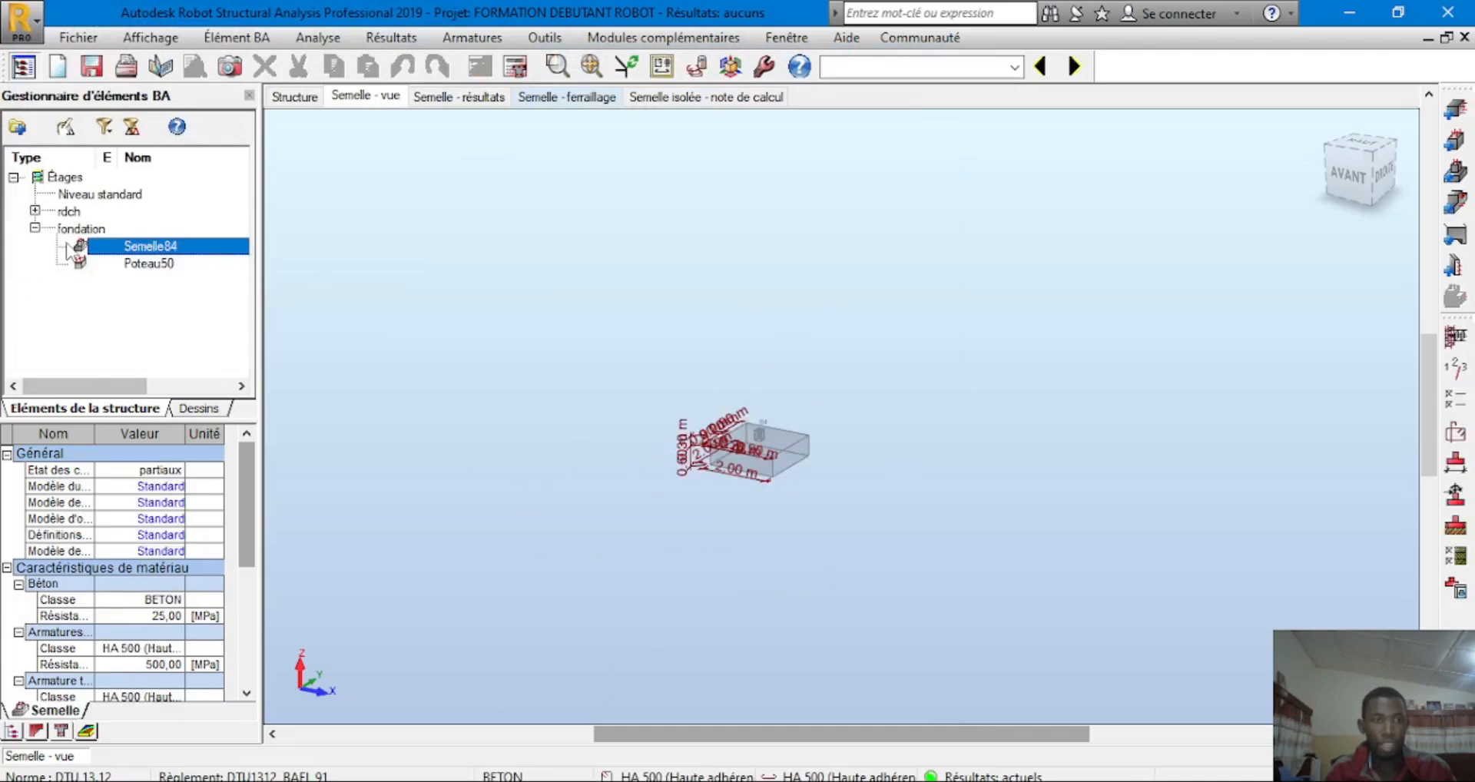
{"action": "left_click", "coordinate": [36, 230]}
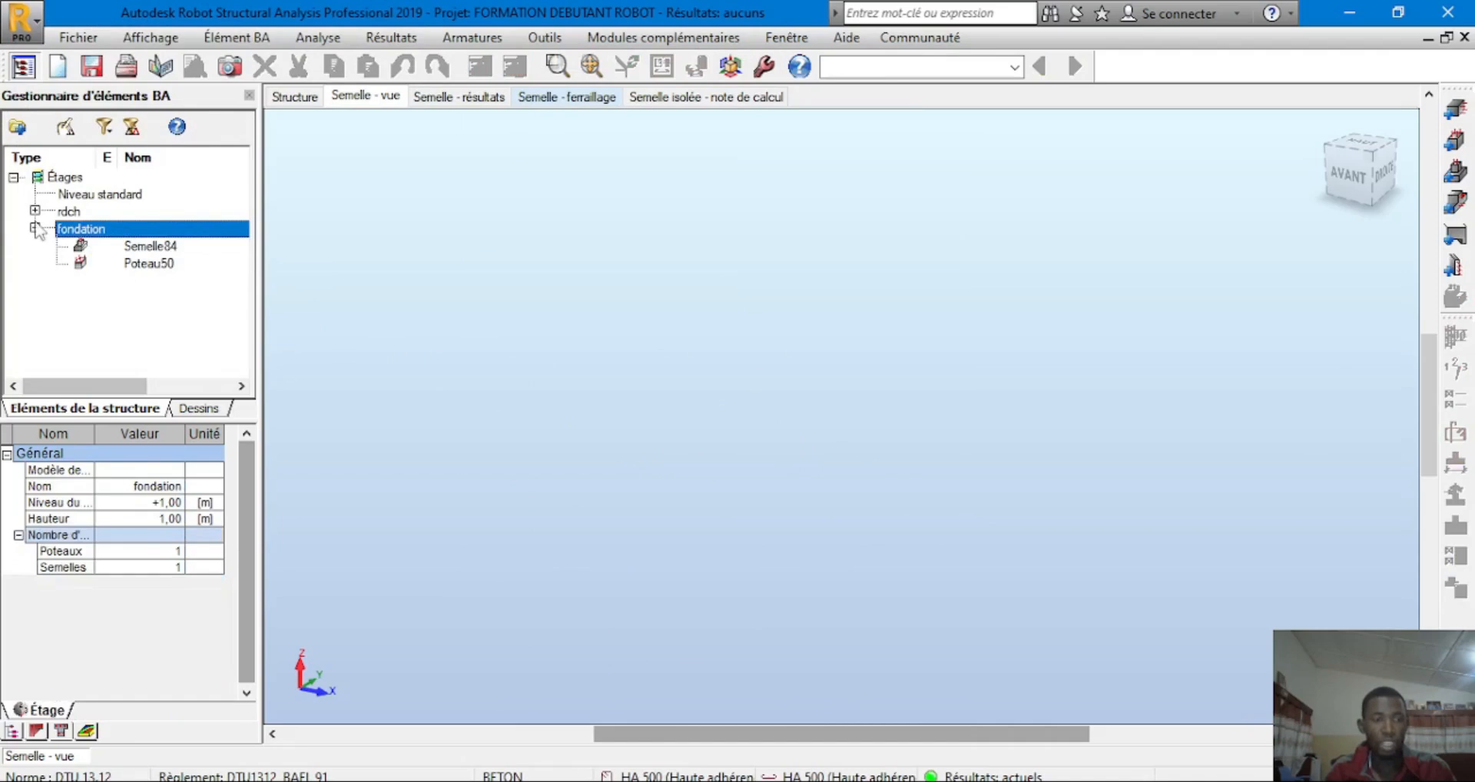
{"action": "left_click", "coordinate": [34, 228]}
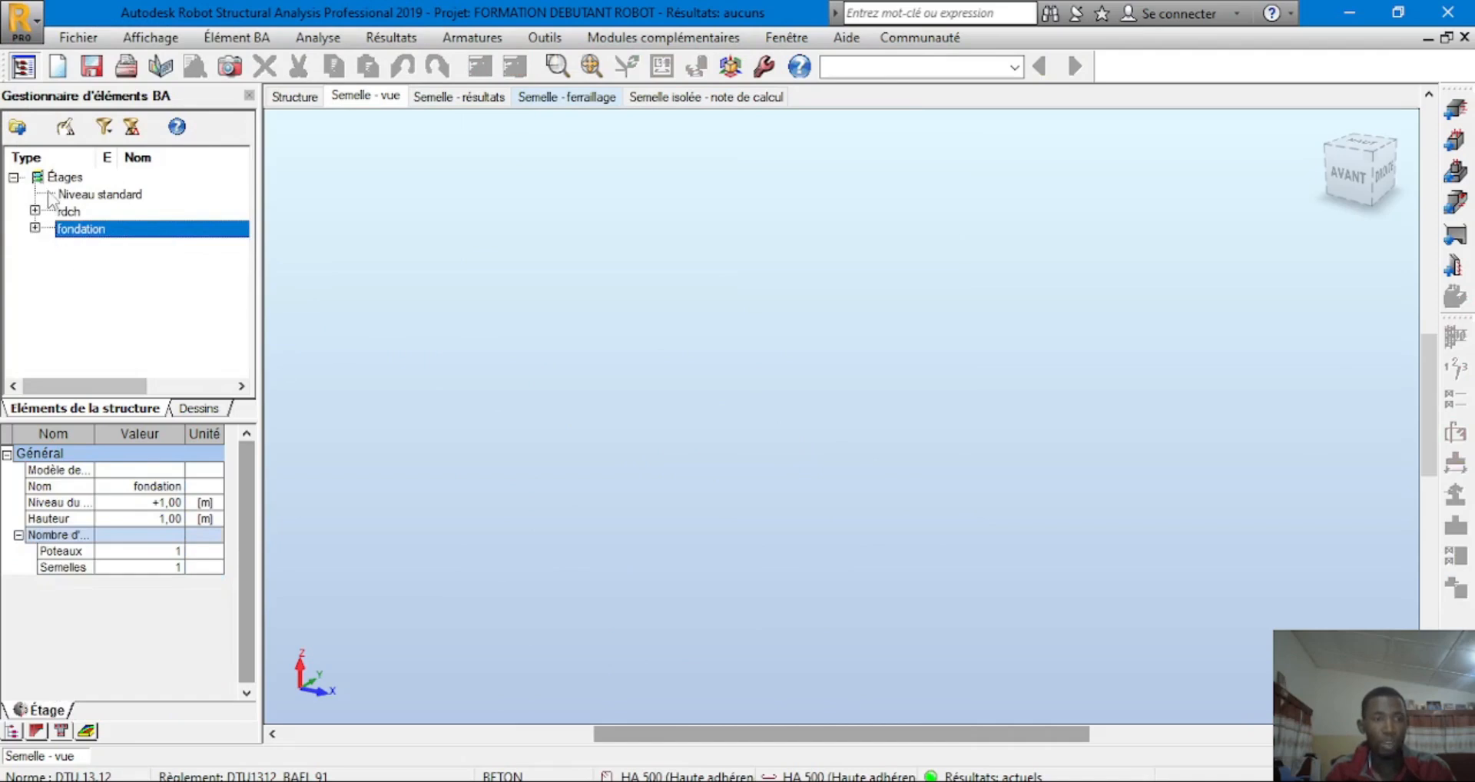
{"action": "left_click", "coordinate": [35, 228]}
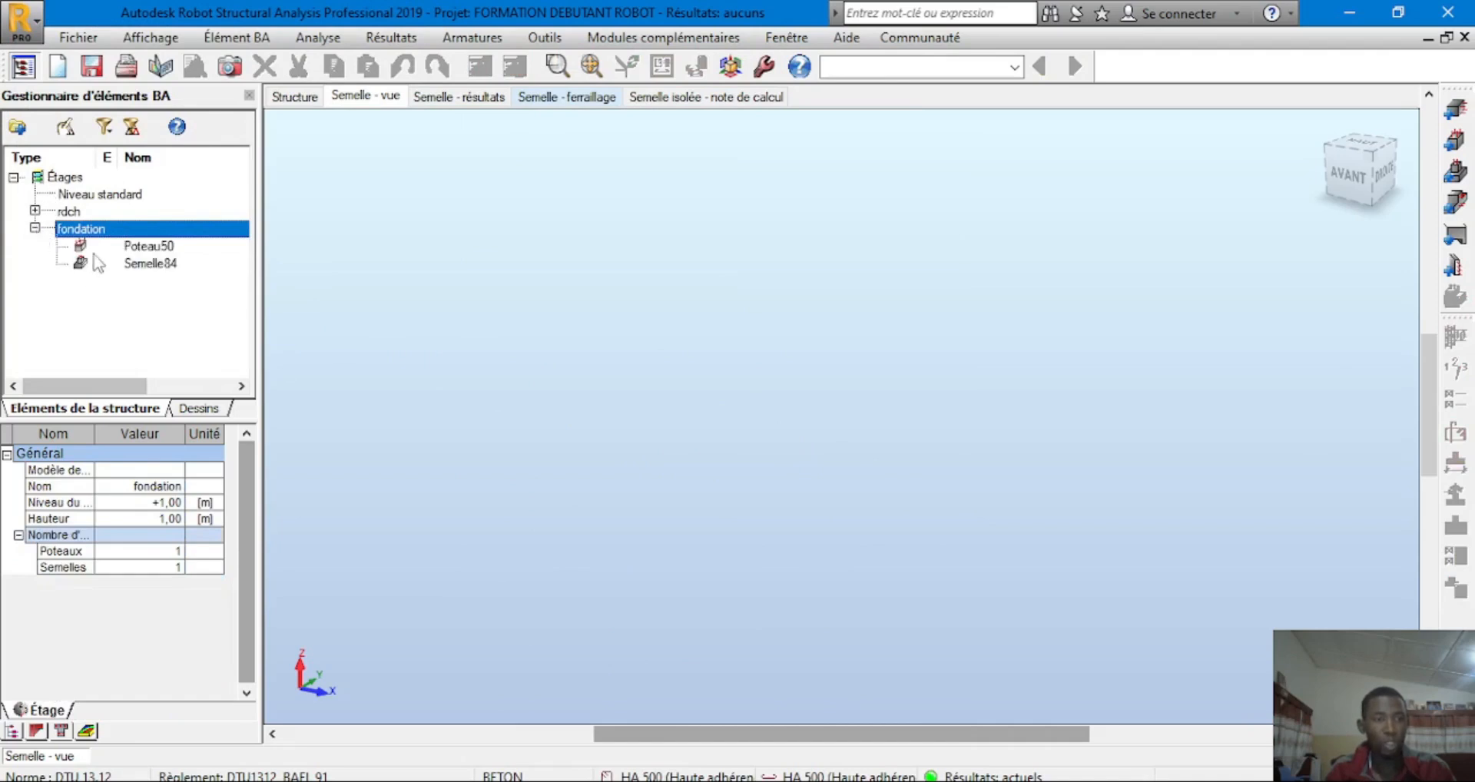
{"action": "left_click", "coordinate": [135, 250]}
{"action": "left_click", "coordinate": [138, 264]}
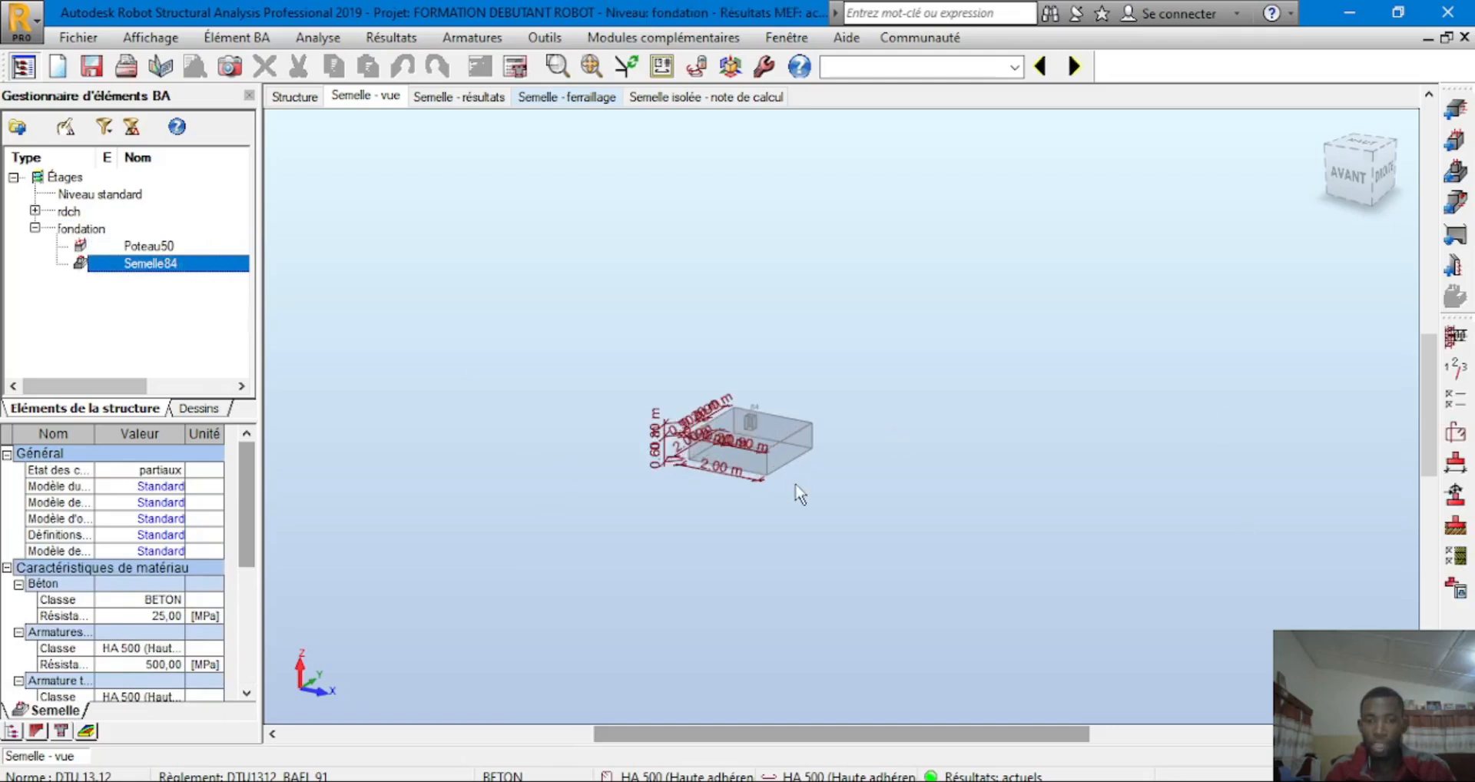
{"action": "scroll", "coordinate": [652, 425], "scroll_direction": "up", "scroll_amount": 2}
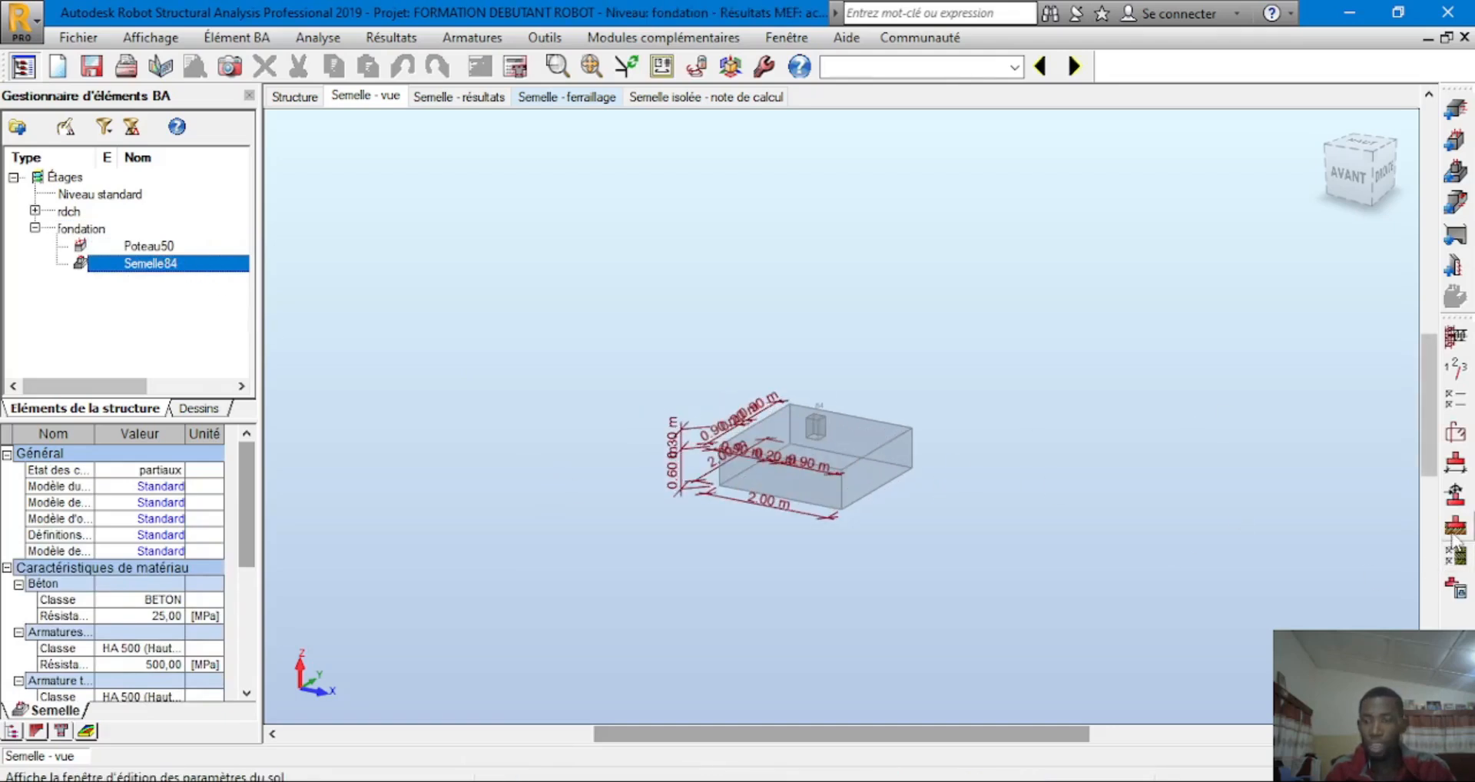
Enter 1 as the Niveau of soil layer 1 in the Sols dialog and close it
{"action": "left_click", "coordinate": [1452, 532]}
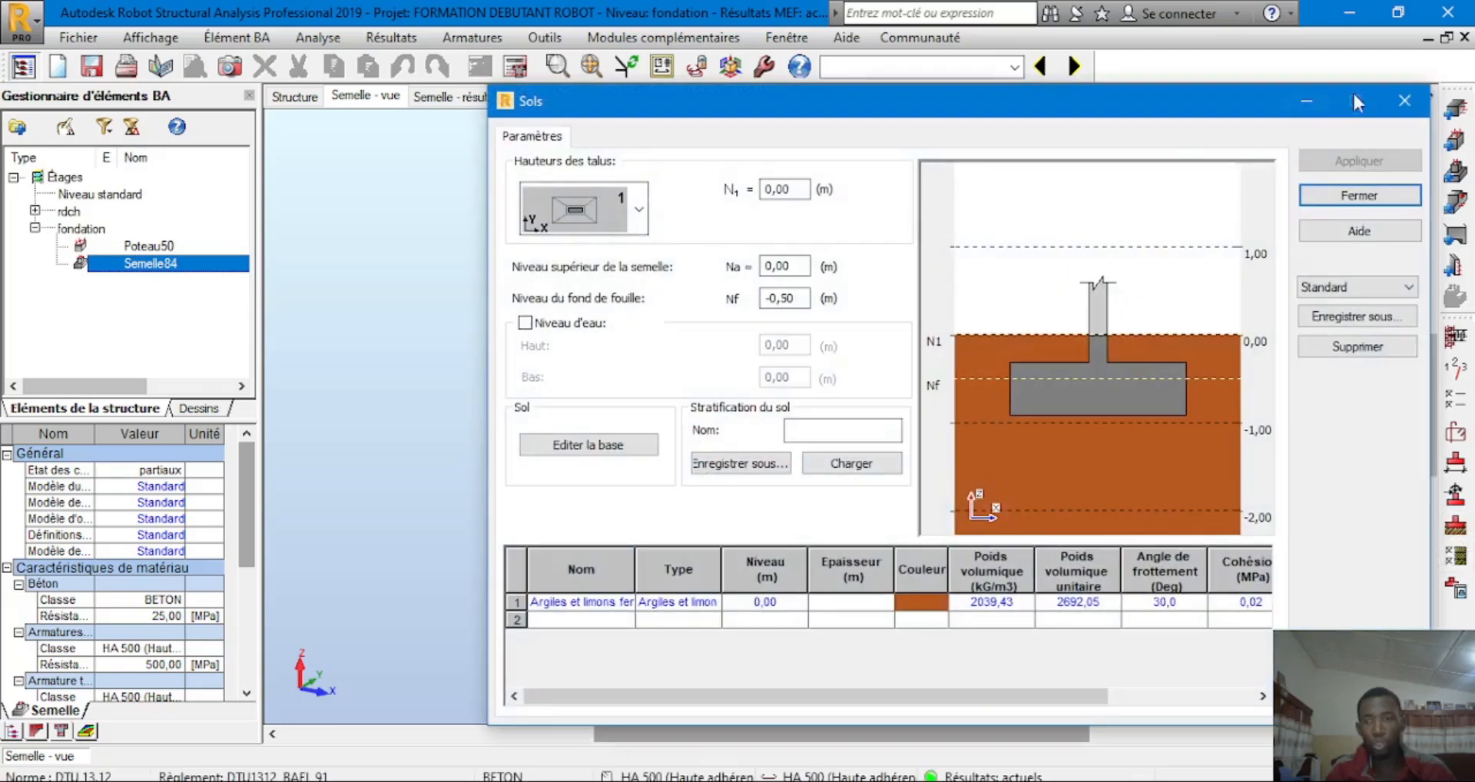
{"action": "left_click", "coordinate": [770, 603]}
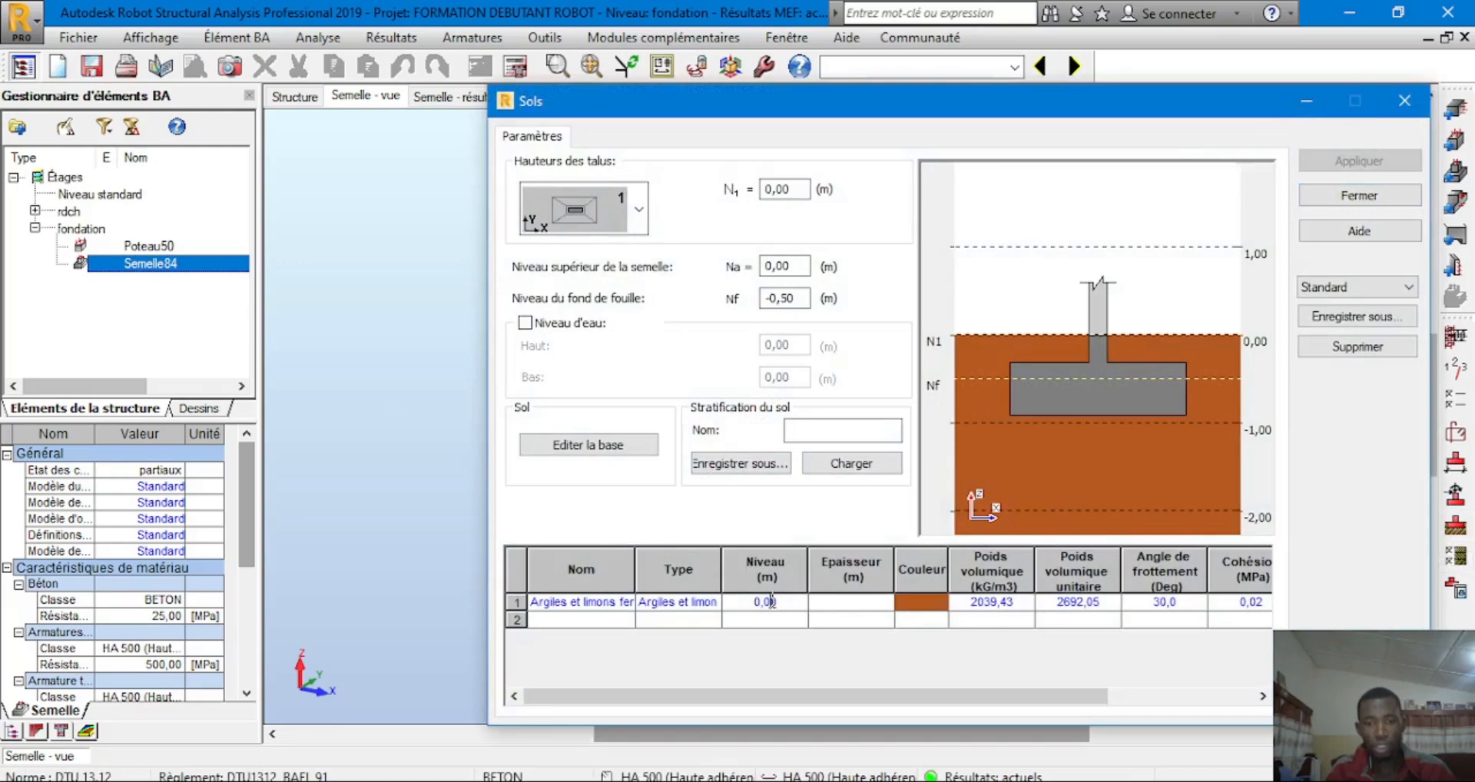
{"action": "left_click_drag", "start_coordinate": [797, 605], "coordinate": [680, 602]}
{"action": "type", "text": "1"}
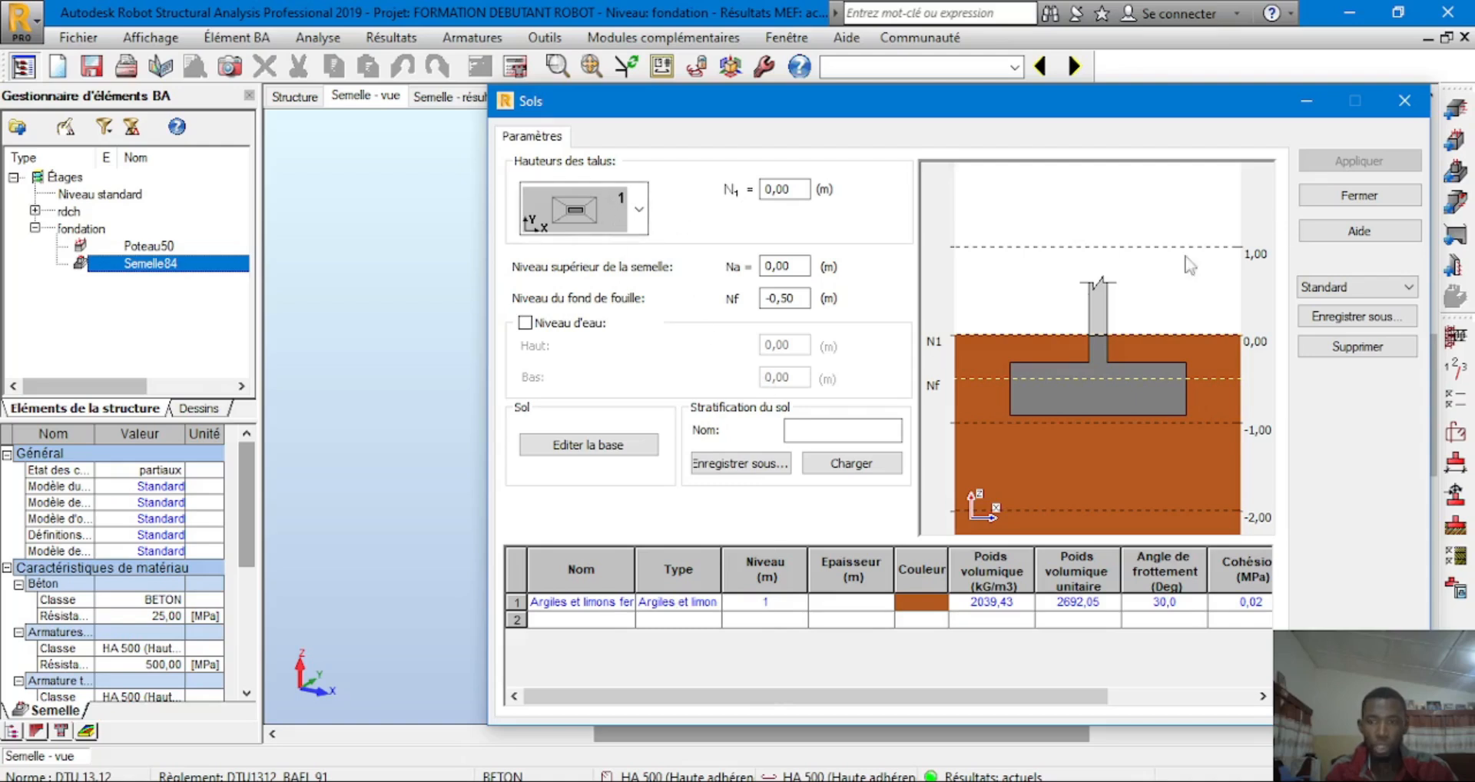
{"action": "left_click", "coordinate": [1358, 193]}
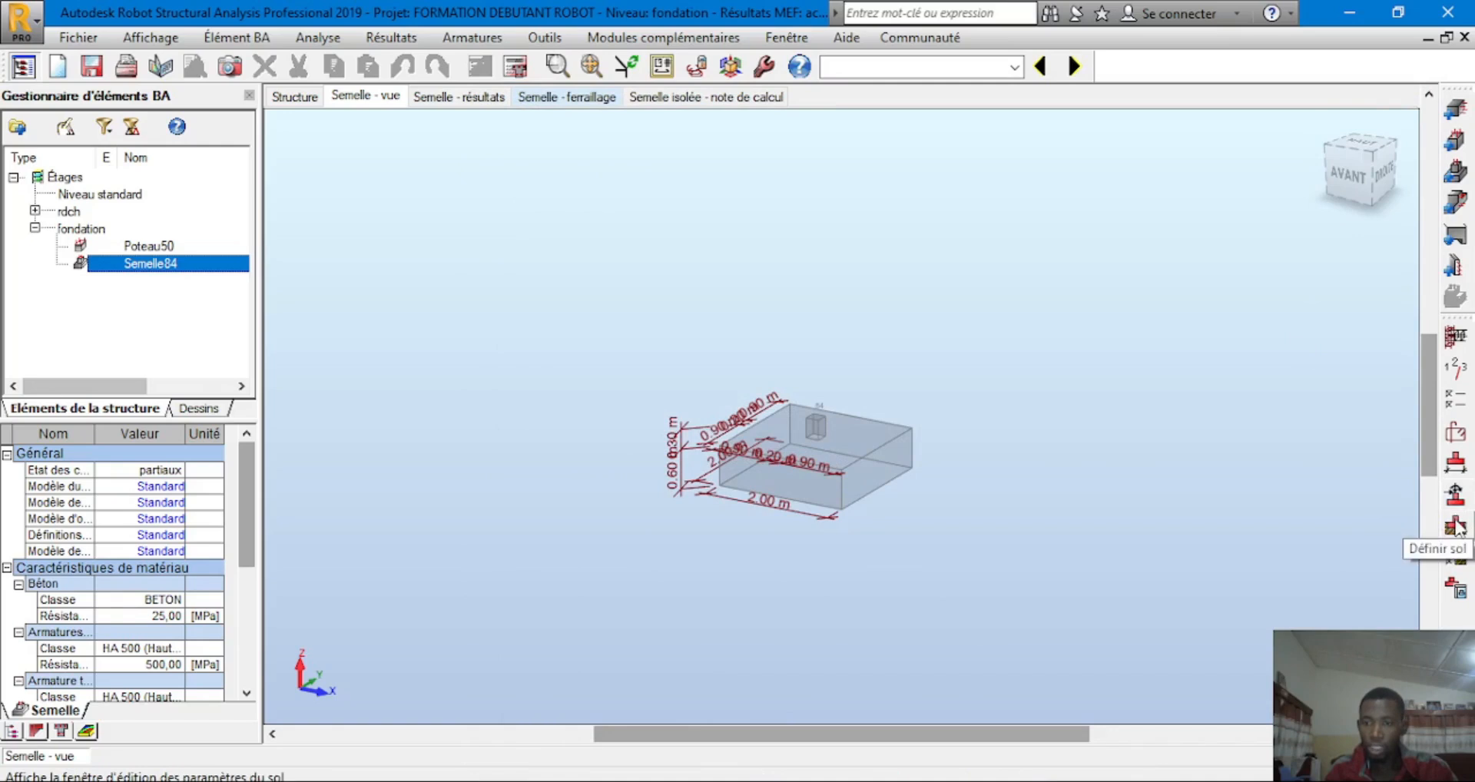
Keep the Pressiométrique de contrainte method with qu 0,15 MPa in the geotechnical options
{"action": "left_click", "coordinate": [1454, 566]}
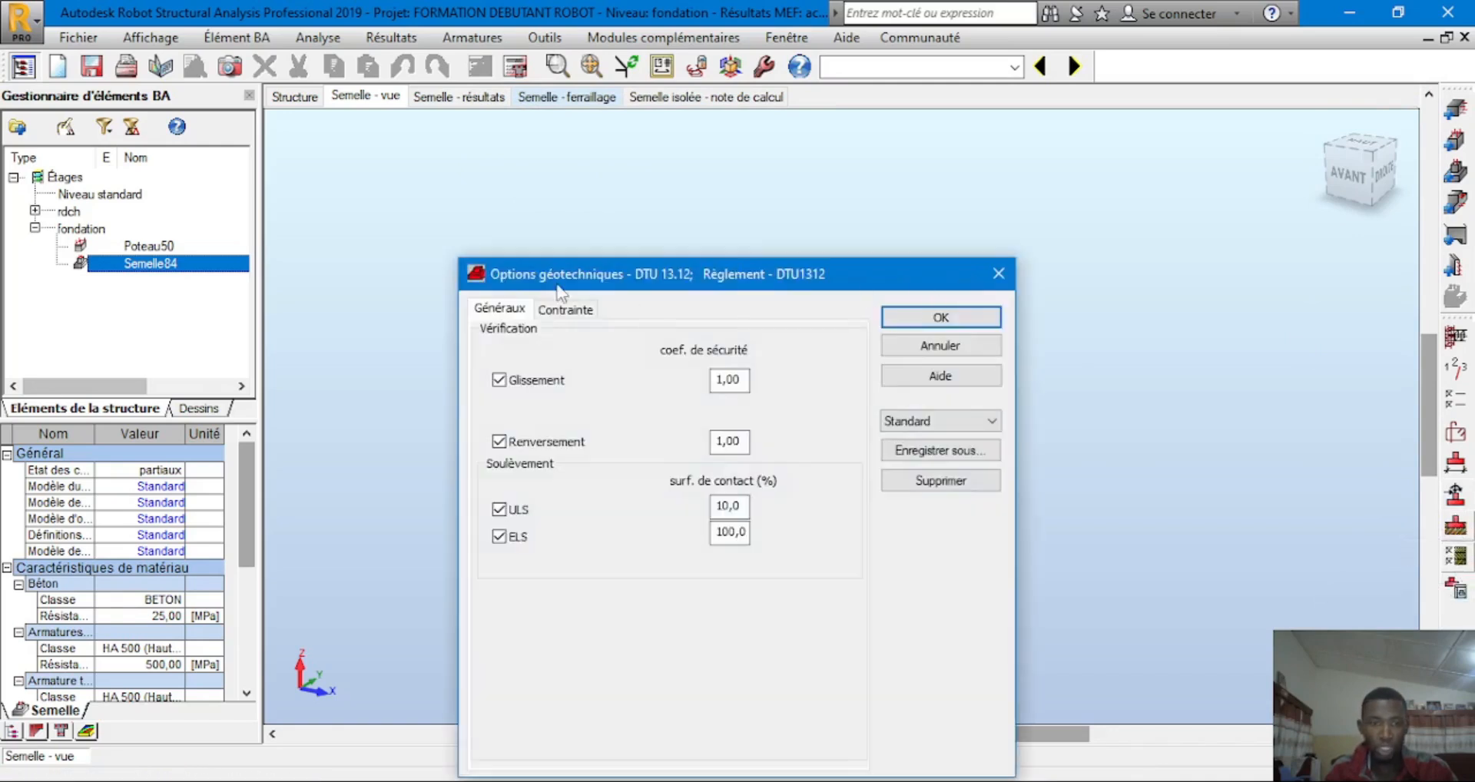
{"action": "left_click", "coordinate": [564, 310]}
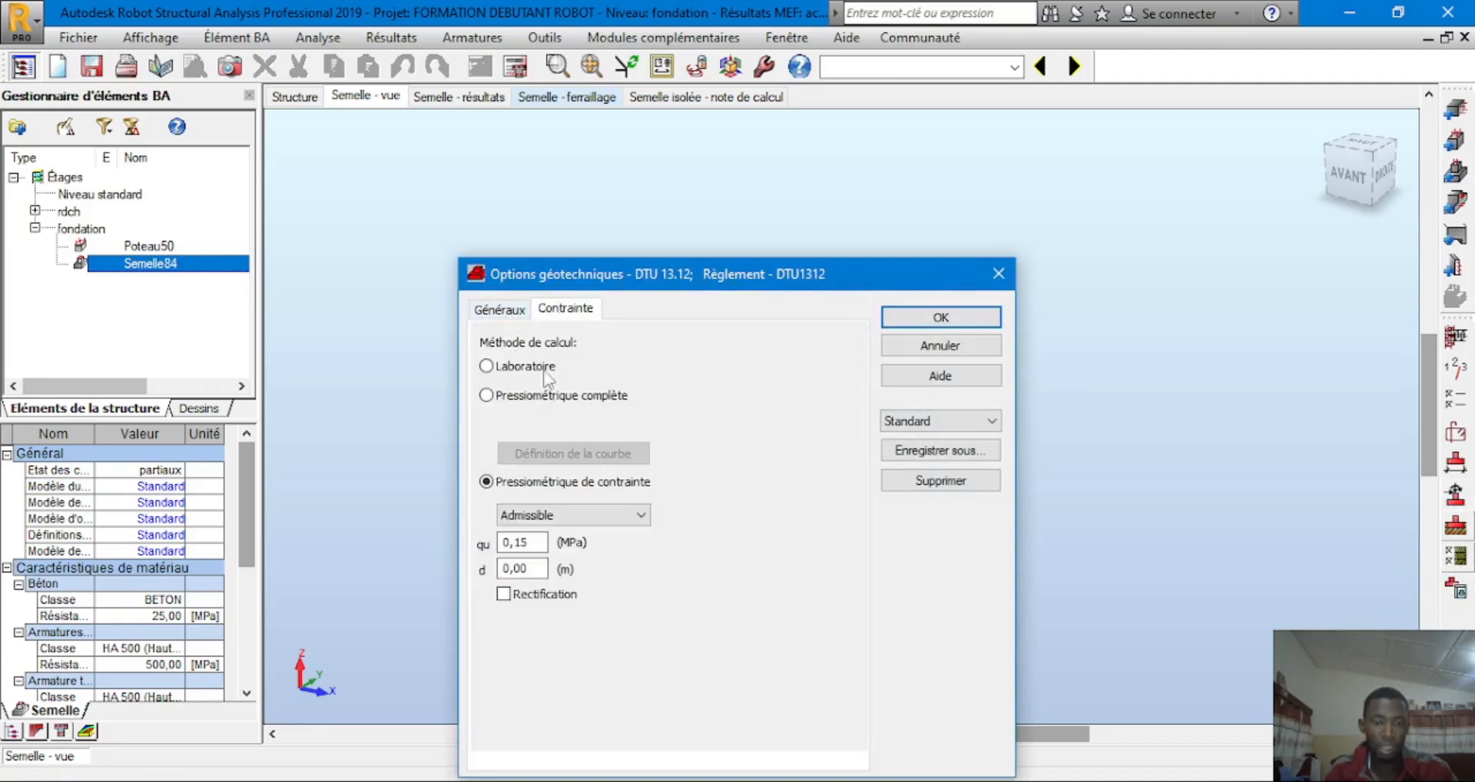
{"action": "left_click", "coordinate": [485, 366]}
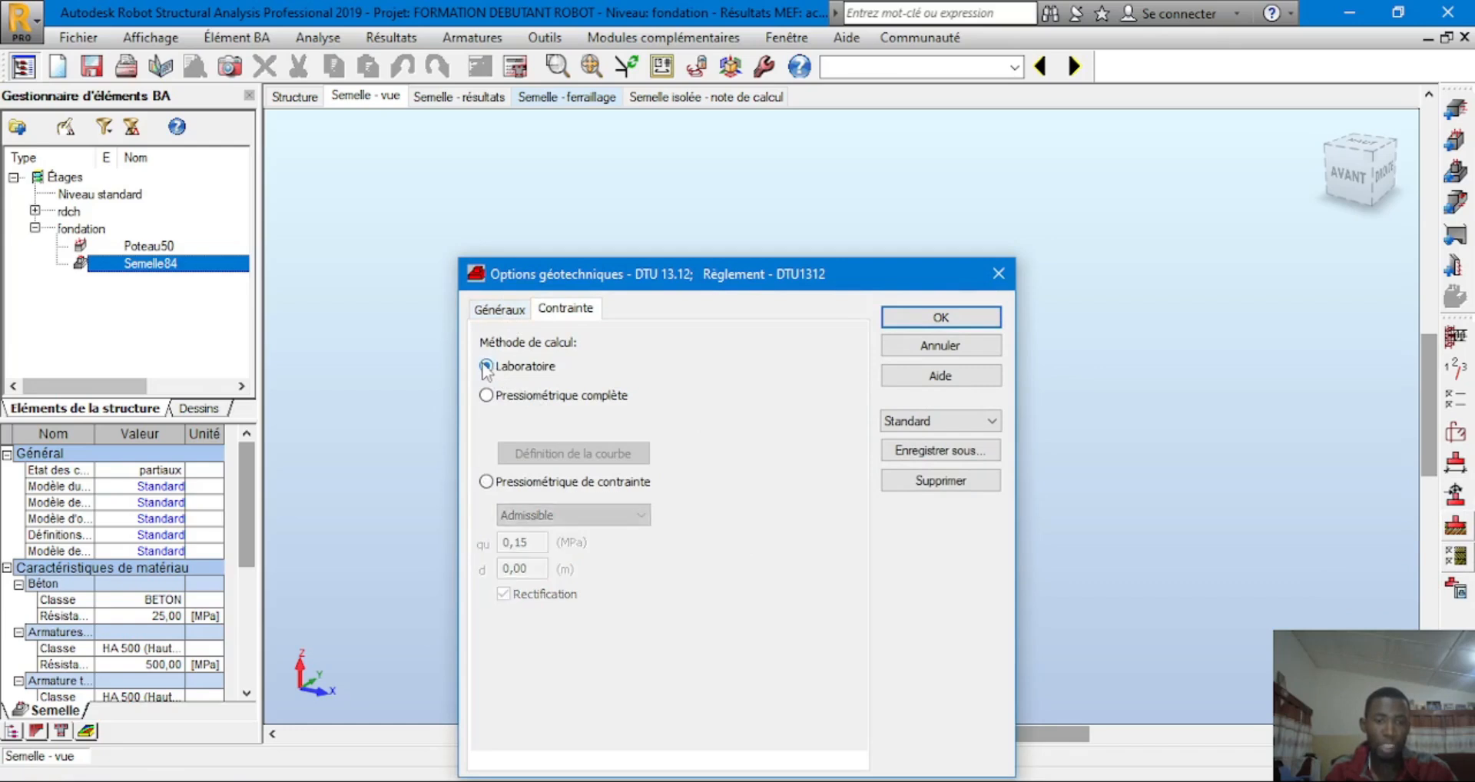
{"action": "left_click", "coordinate": [486, 482]}
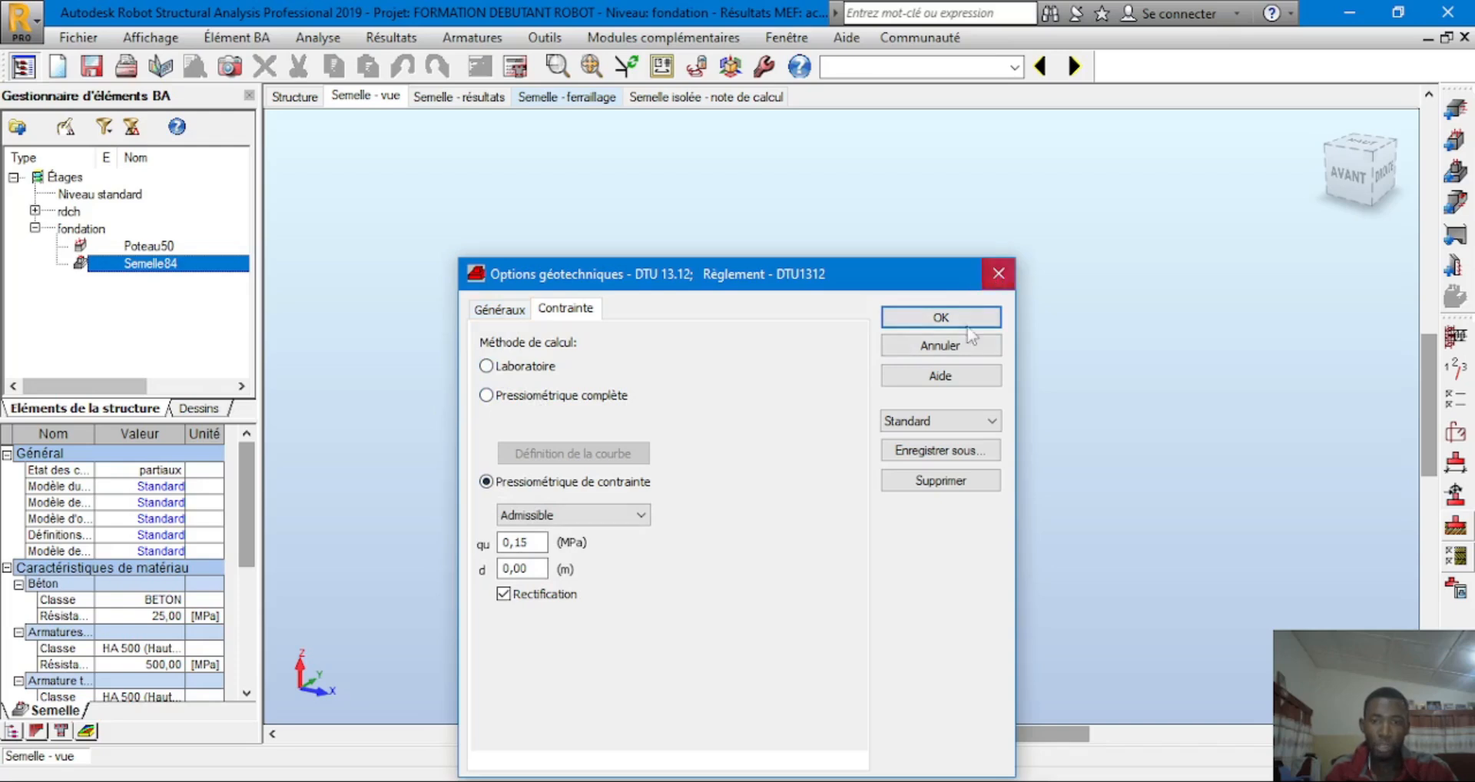
{"action": "left_click", "coordinate": [975, 319]}
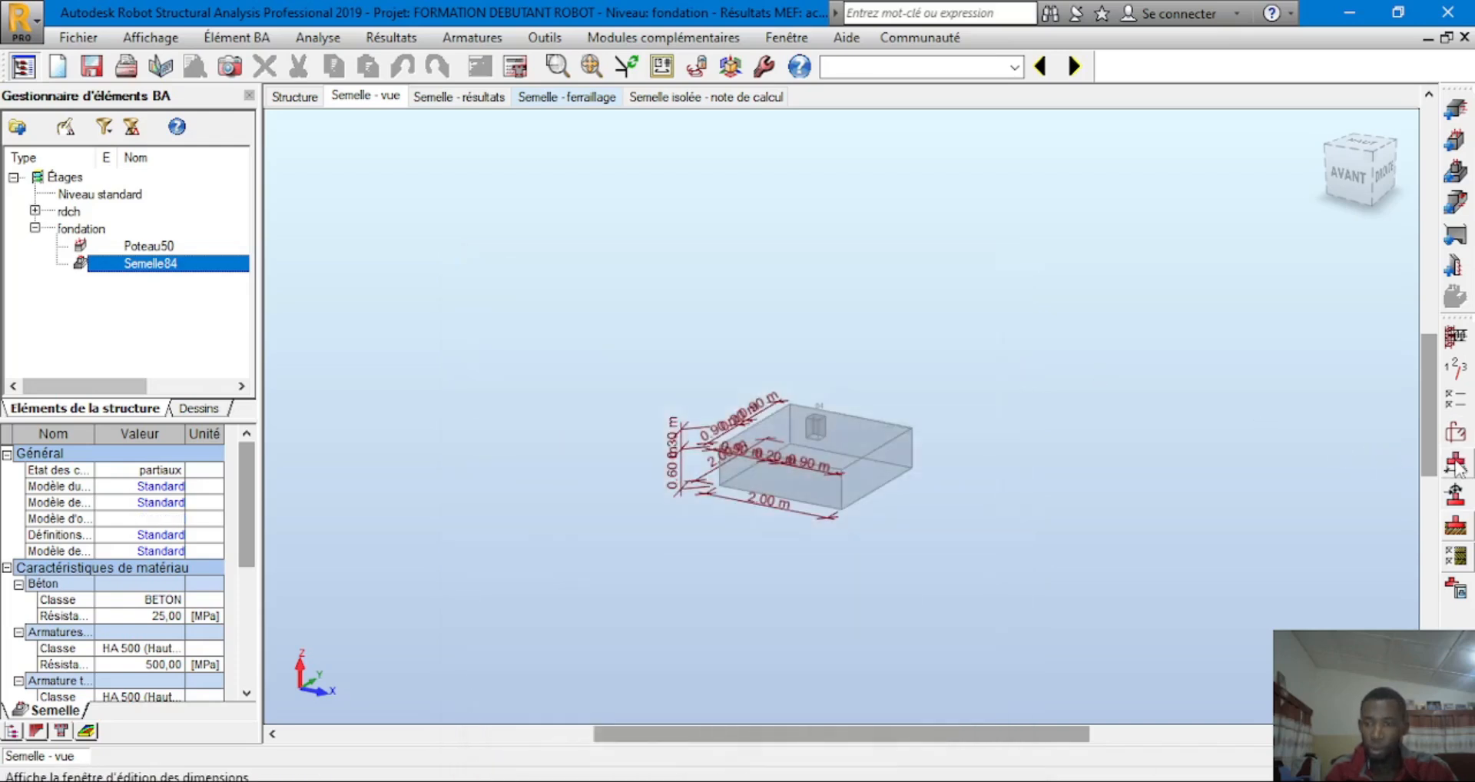
Open and enlarge the footing dimensions panel, trying 0 for h2 and h4
{"action": "left_click", "coordinate": [1456, 463]}
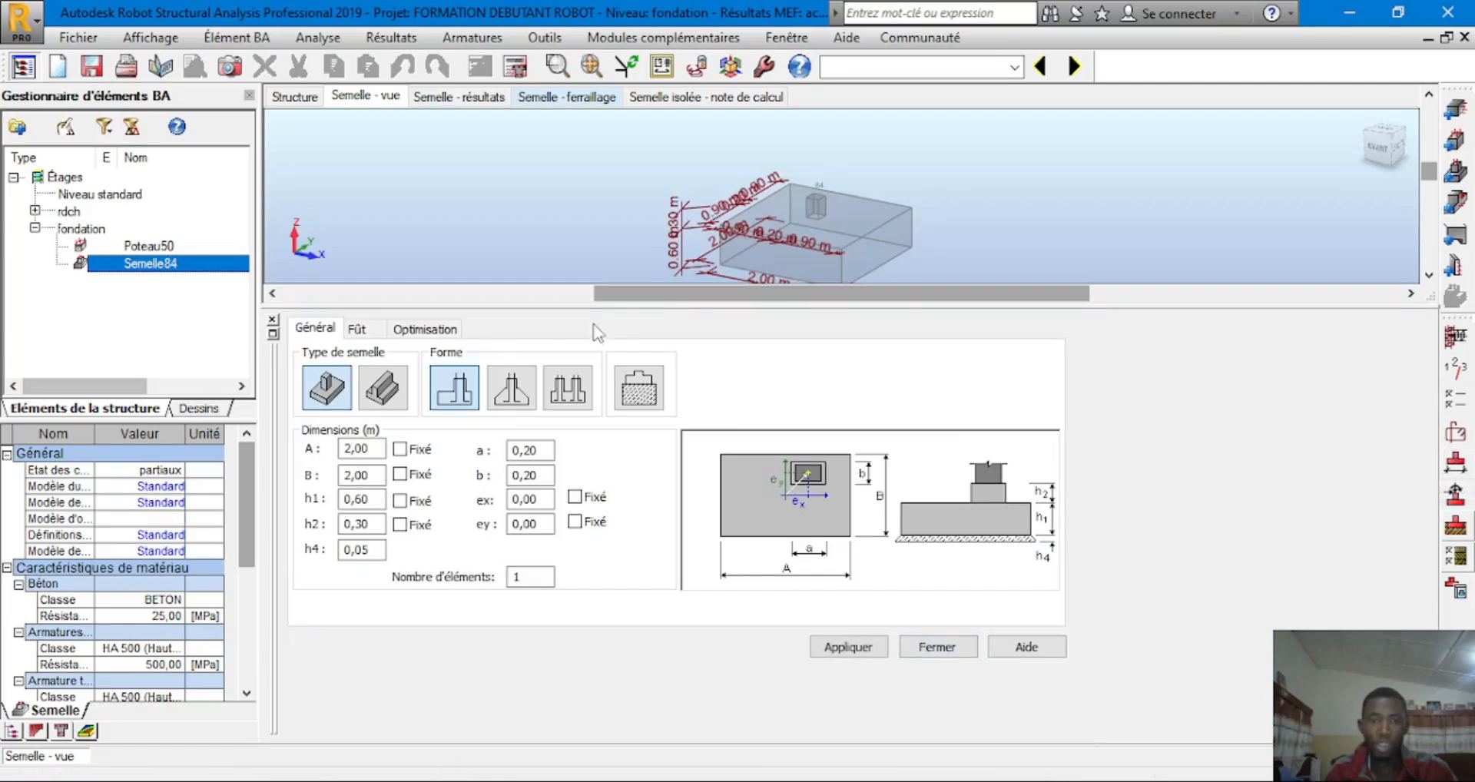
{"action": "left_click_drag", "start_coordinate": [542, 305], "coordinate": [530, 384]}
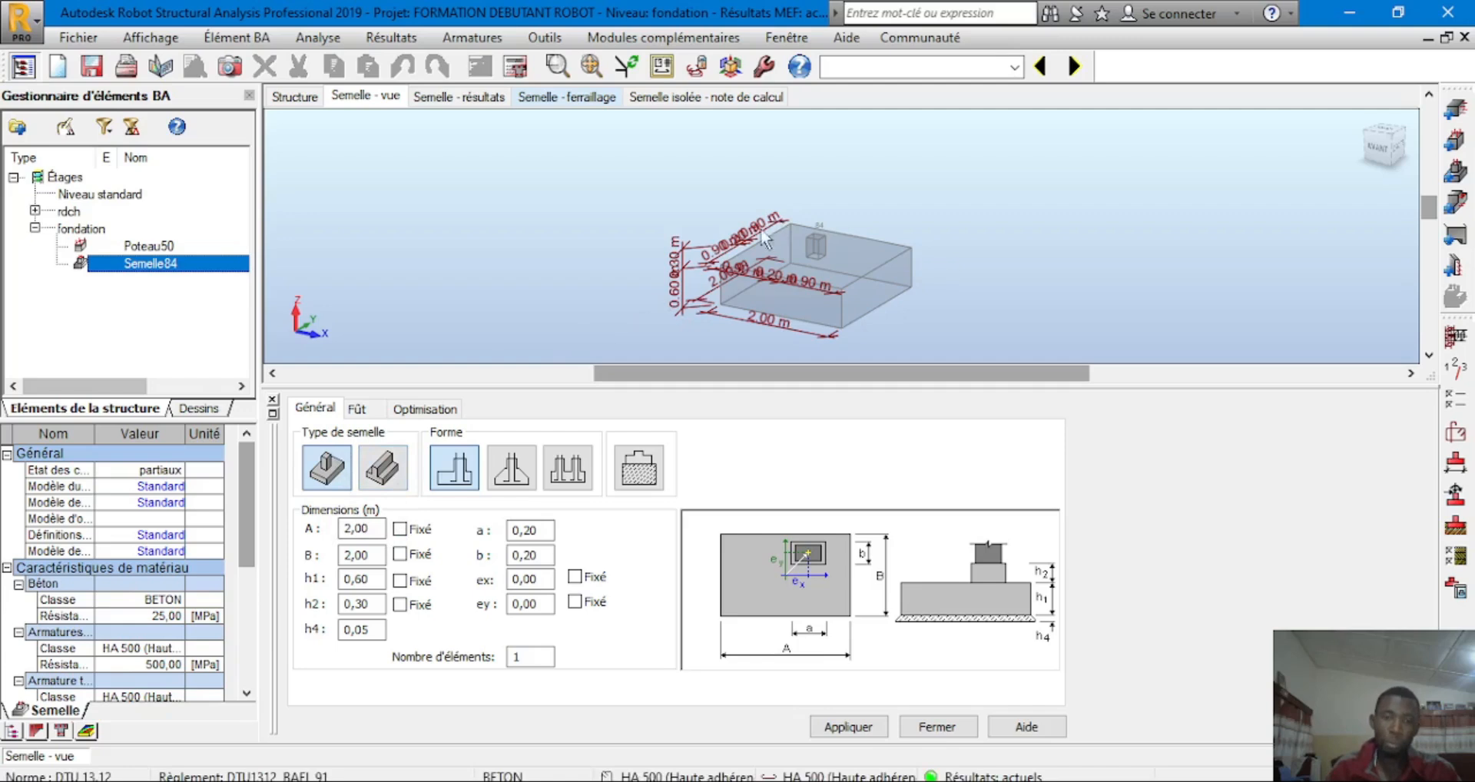
{"action": "left_click", "coordinate": [367, 586]}
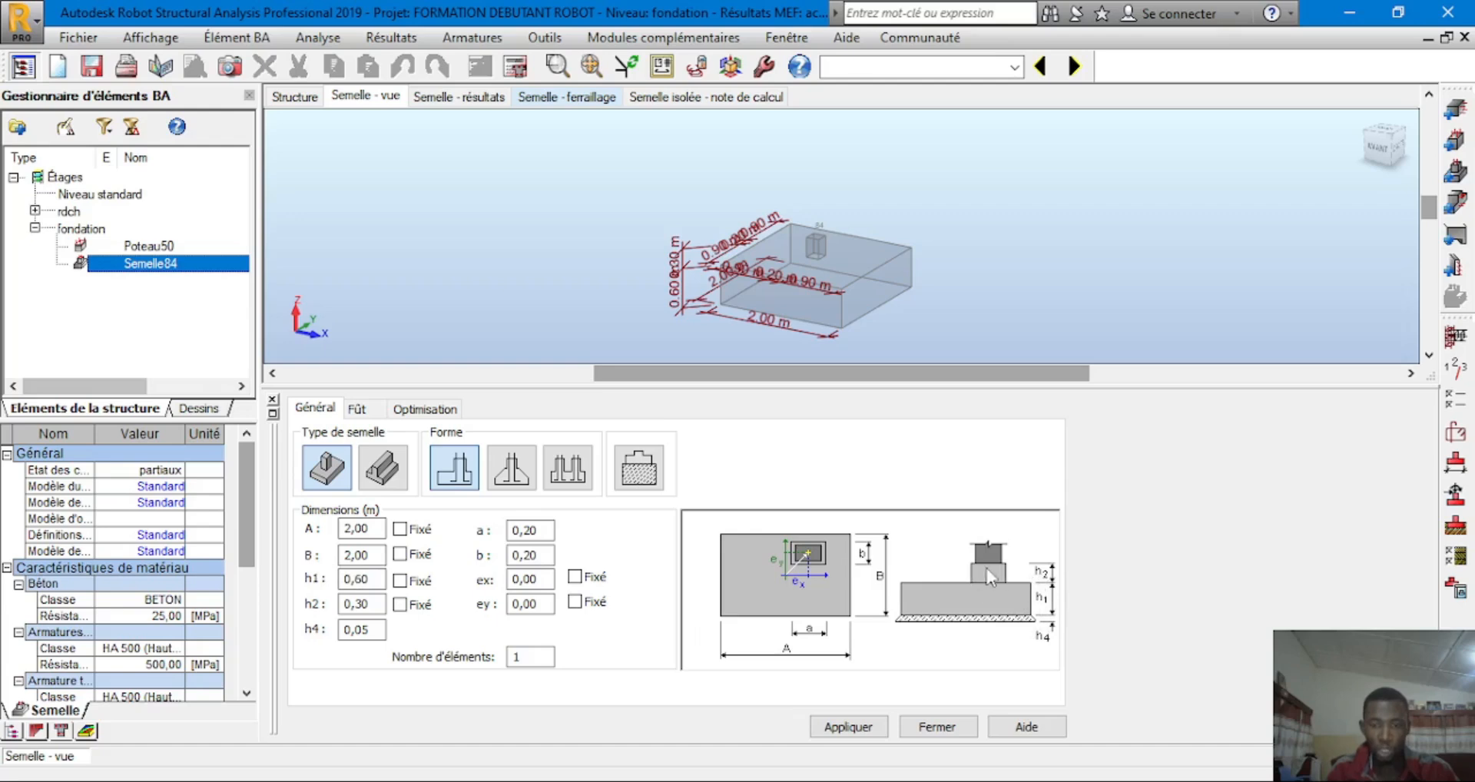
{"action": "double_click", "coordinate": [363, 605]}
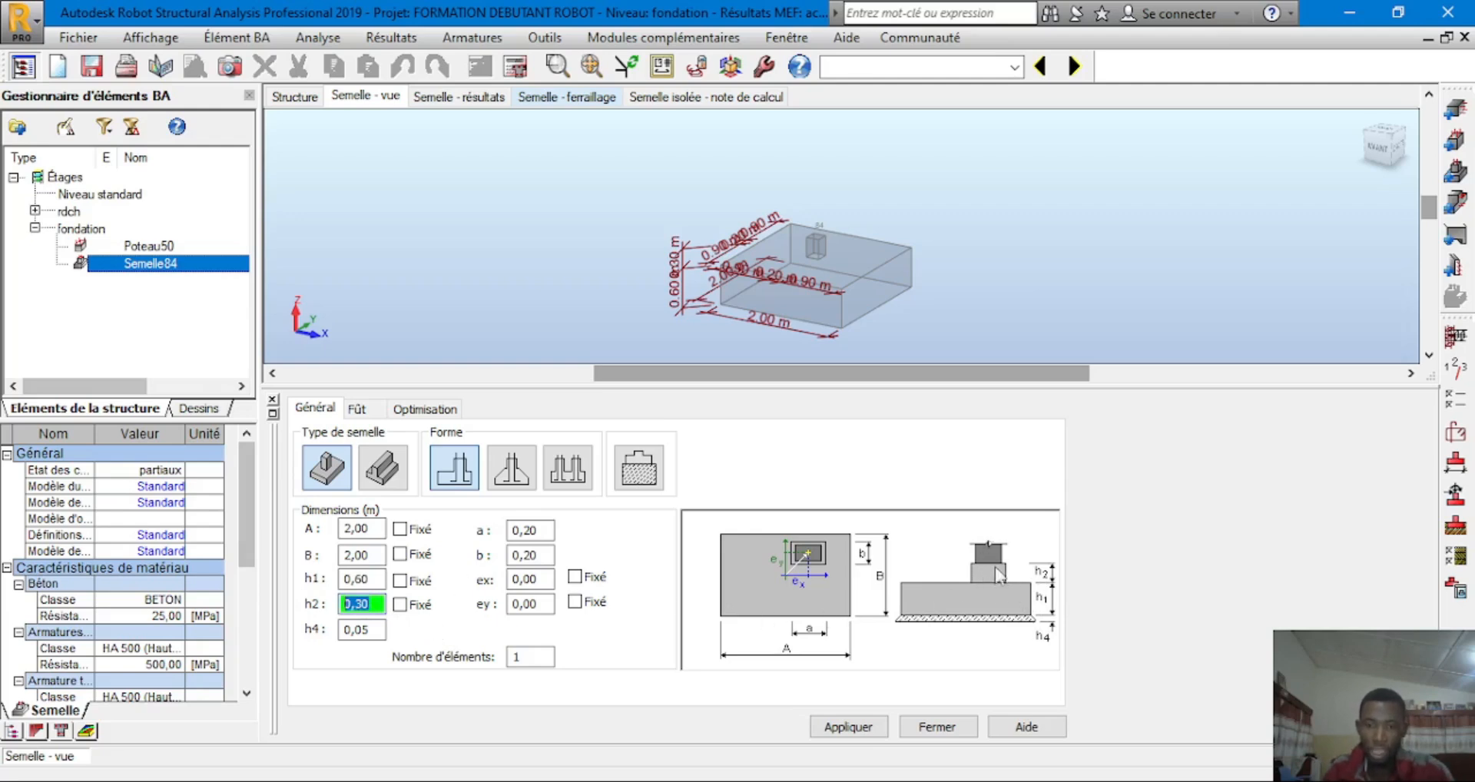
{"action": "type", "text": "0"}
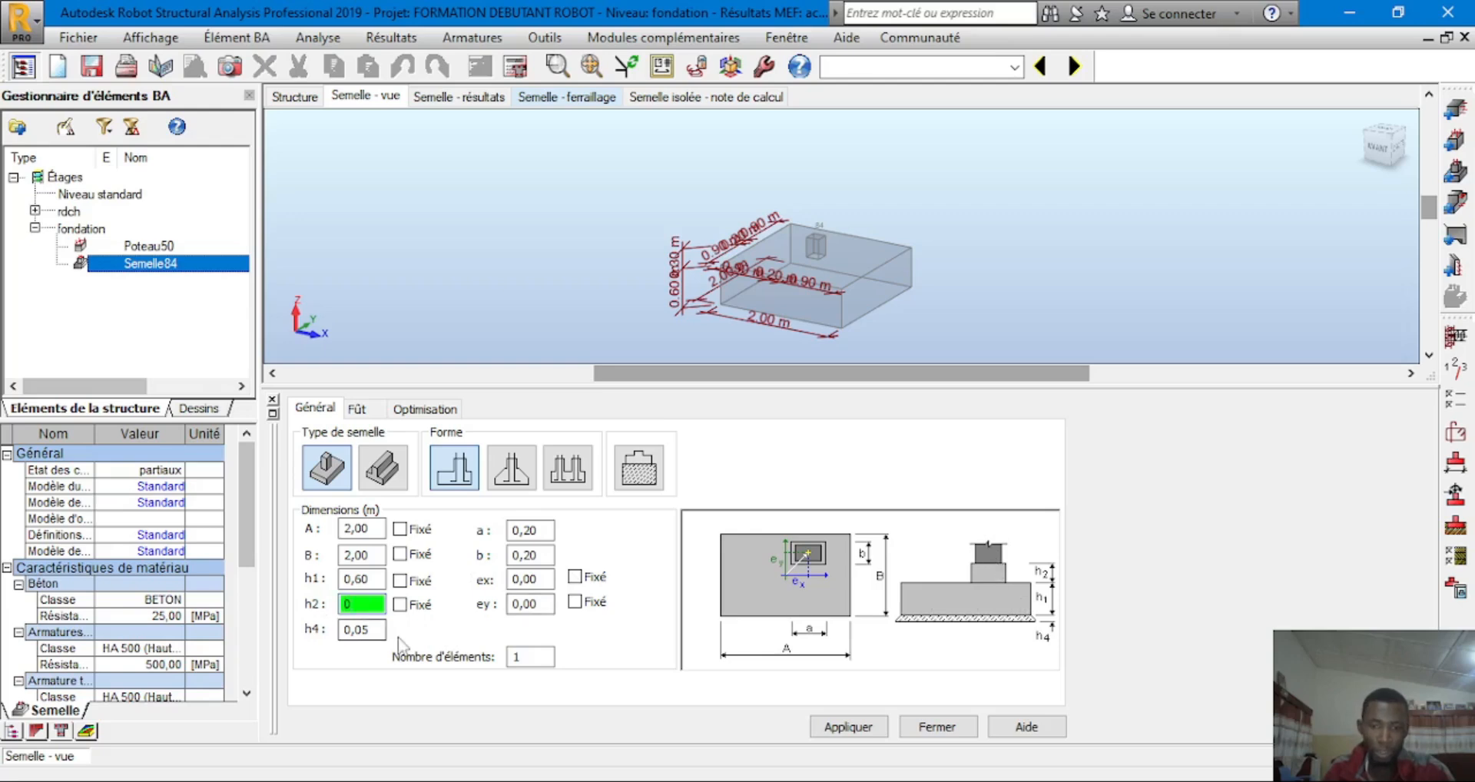
{"action": "left_click", "coordinate": [372, 630]}
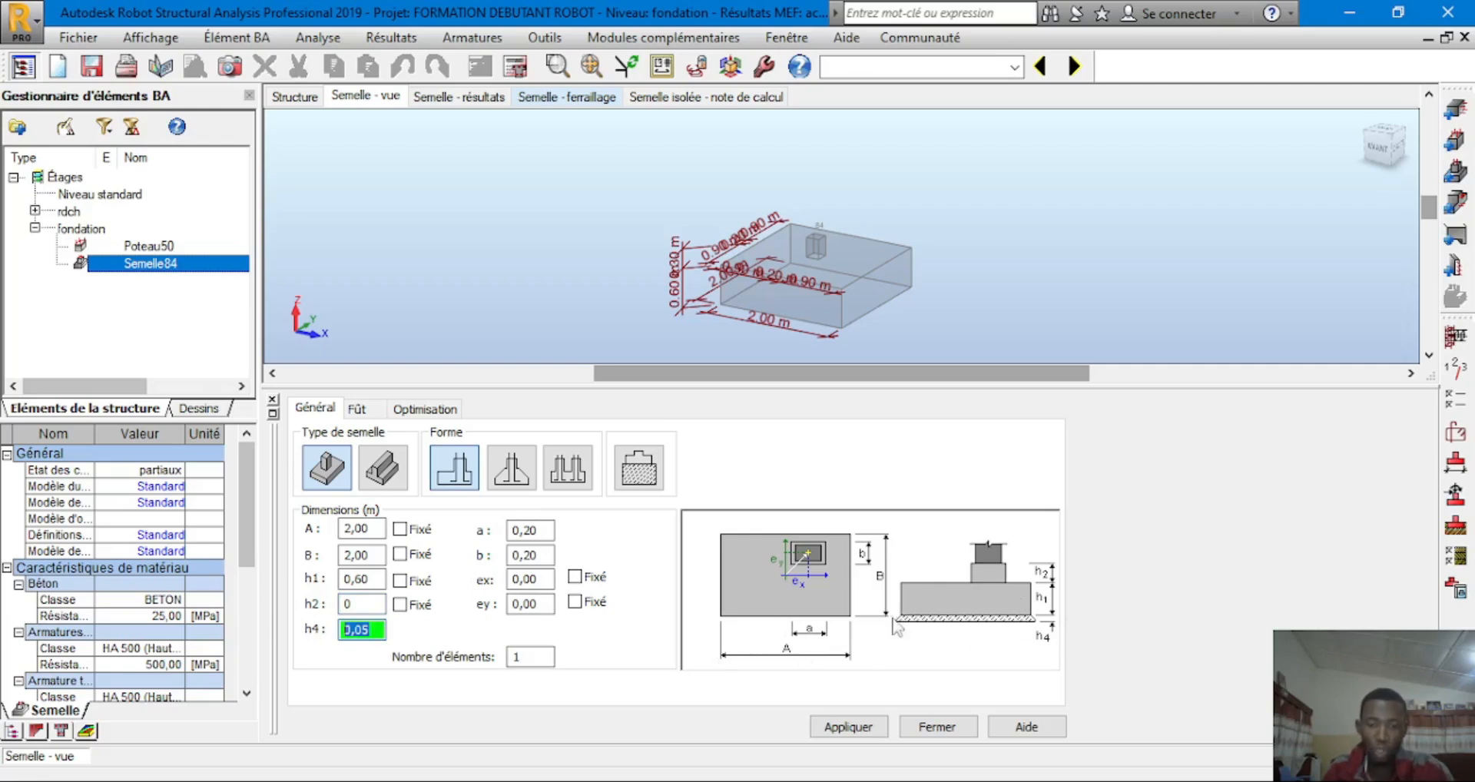
{"action": "type", "text": "0"}
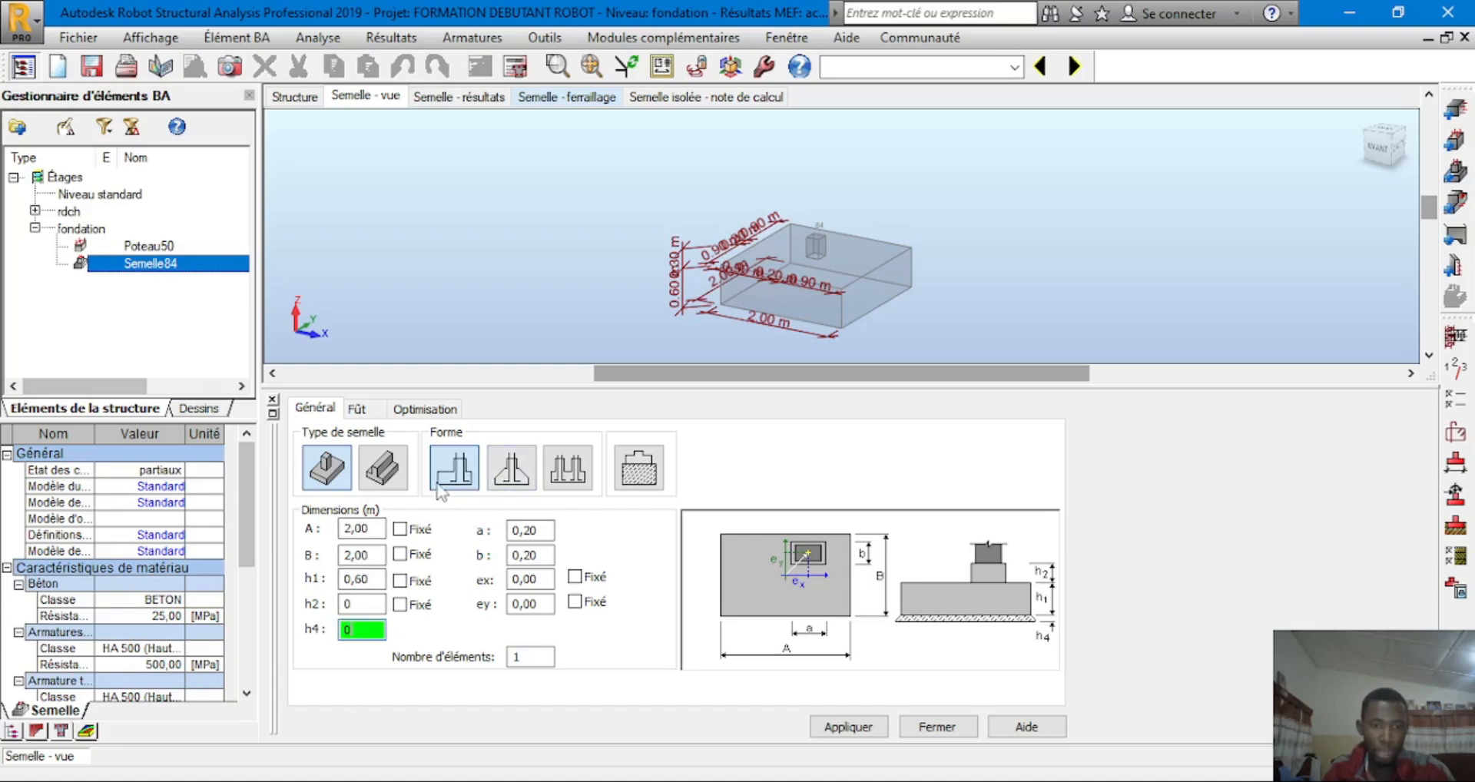
Try the tapered and two-column shapes and h2/h4 values, then restore the stepped footing
{"action": "left_click", "coordinate": [513, 492]}
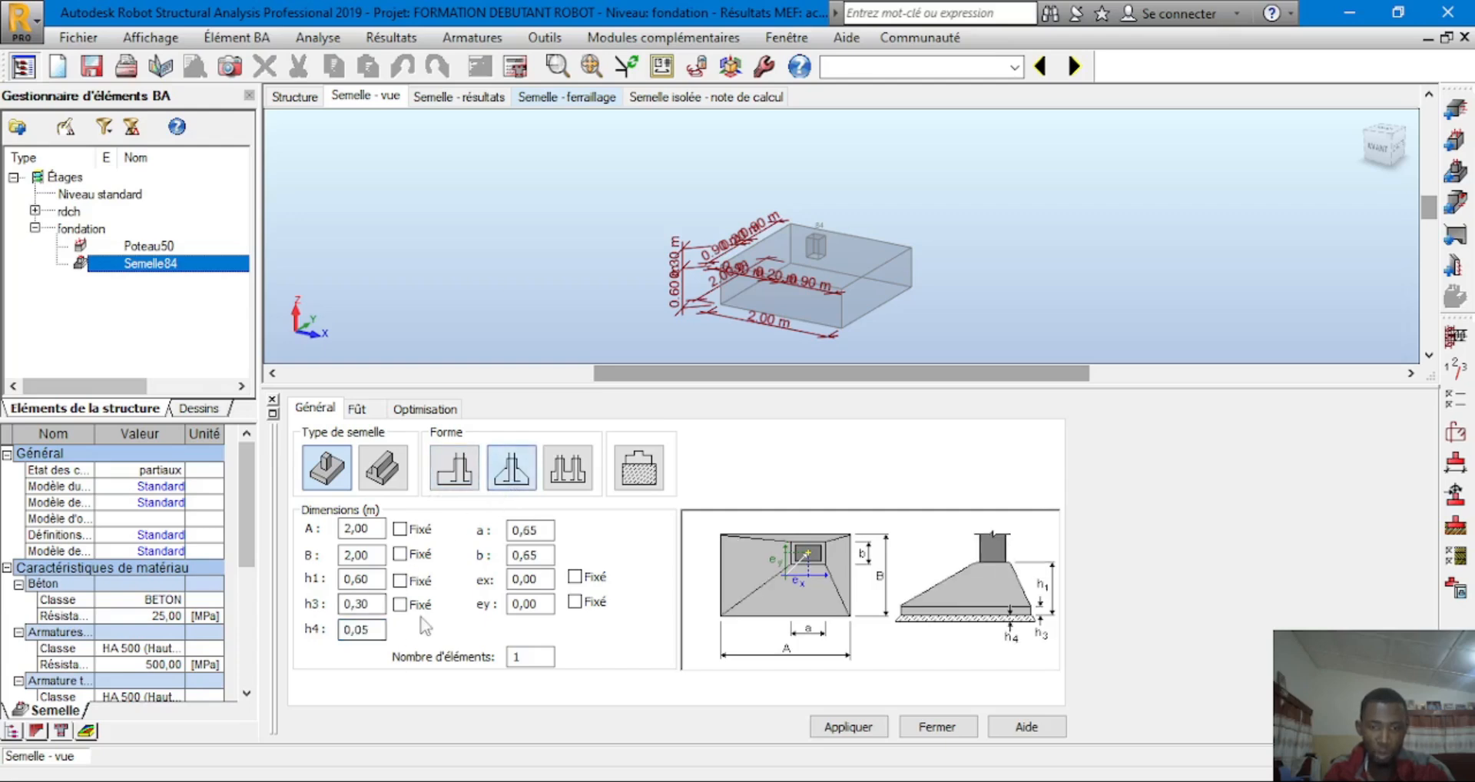
{"action": "left_click", "coordinate": [568, 470]}
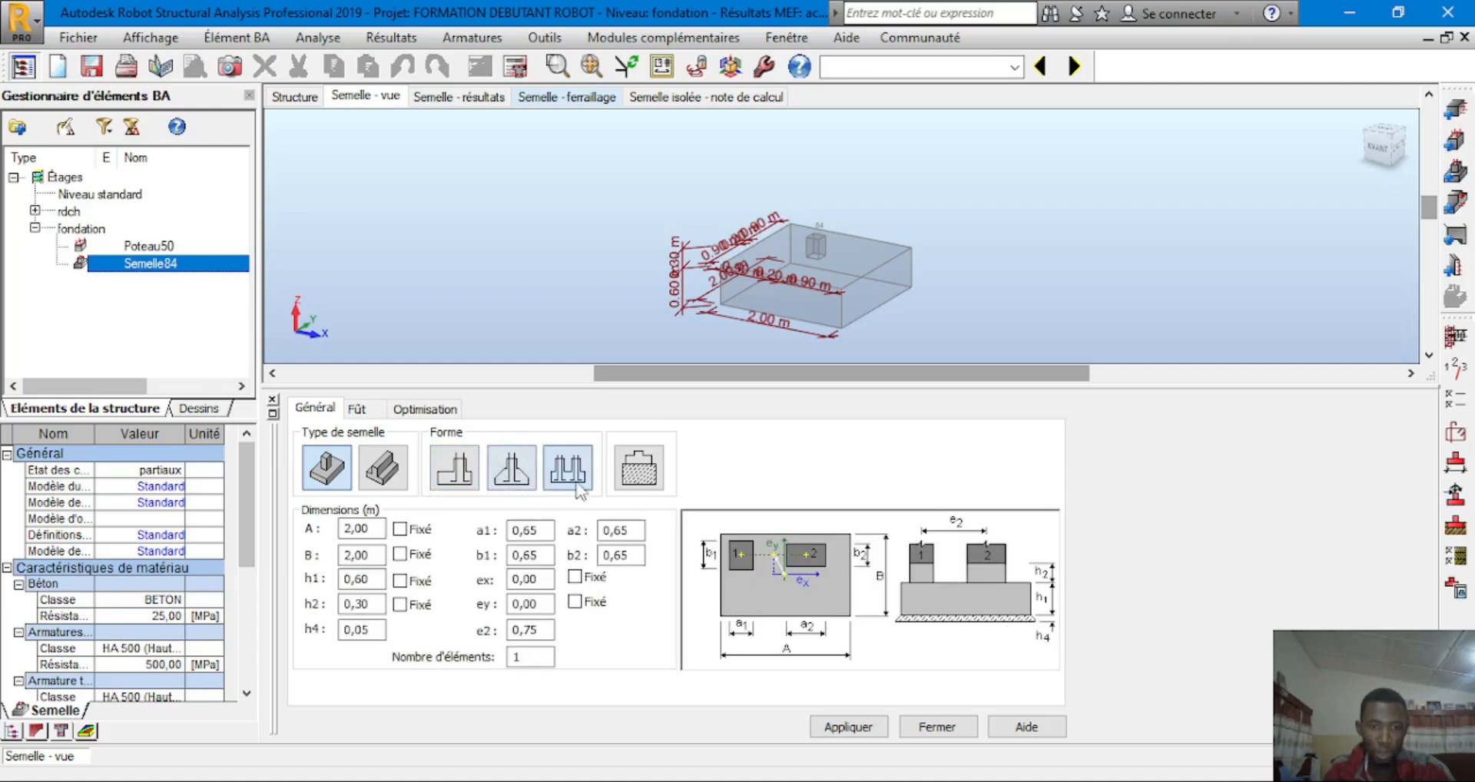
{"action": "left_click", "coordinate": [454, 467]}
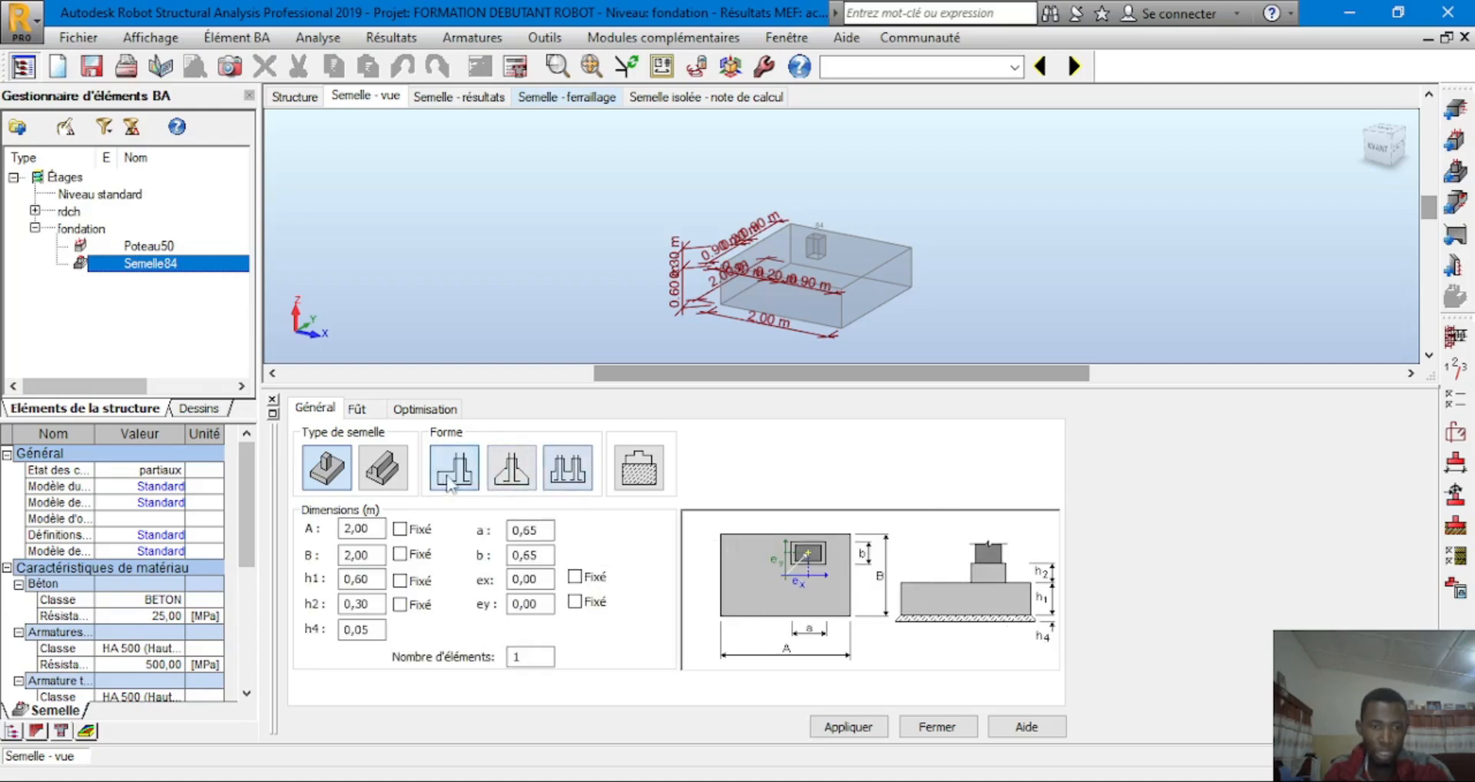
{"action": "double_click", "coordinate": [370, 605]}
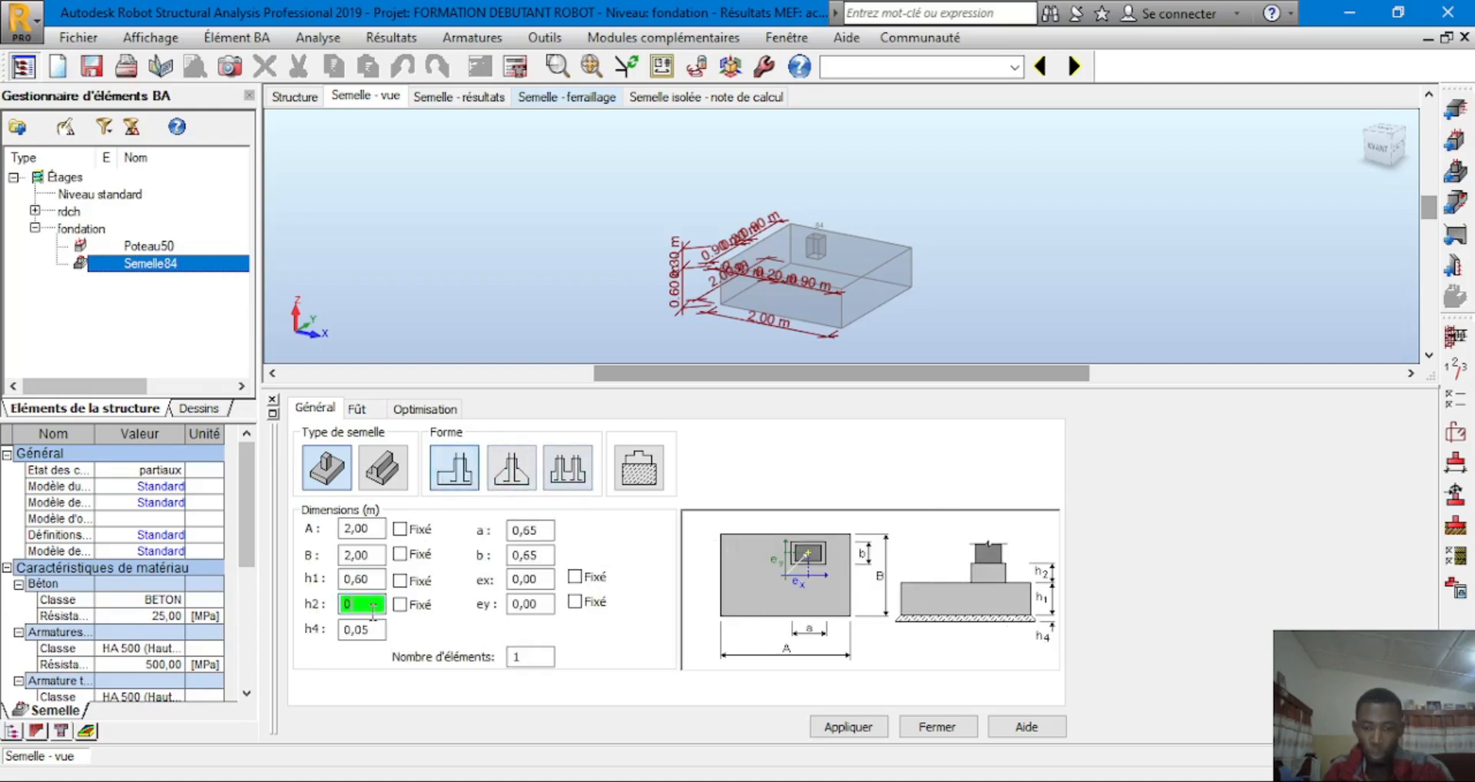
{"action": "type", "text": "0"}
{"action": "key", "text": "Tab"}
{"action": "type", "text": "0"}
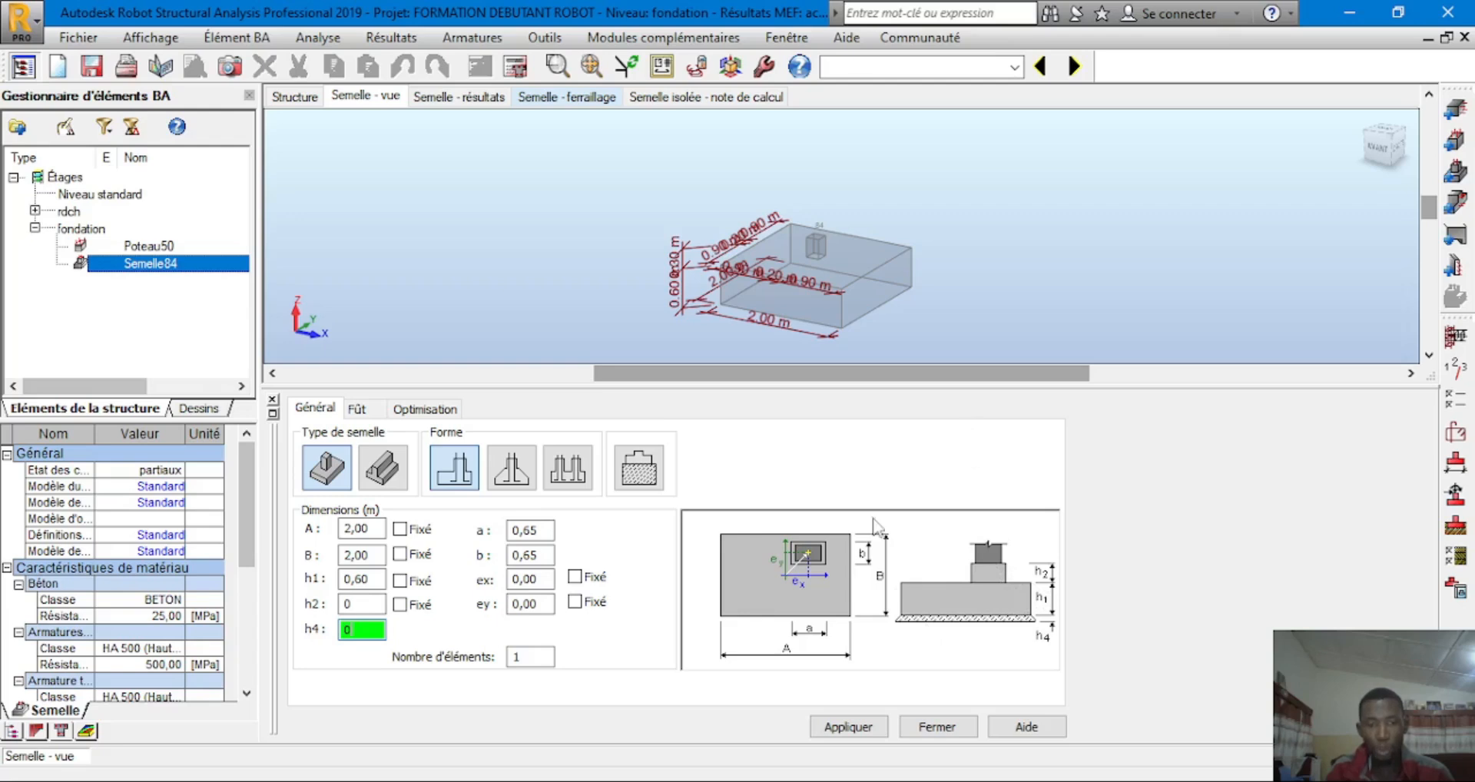
{"action": "left_click", "coordinate": [371, 600]}
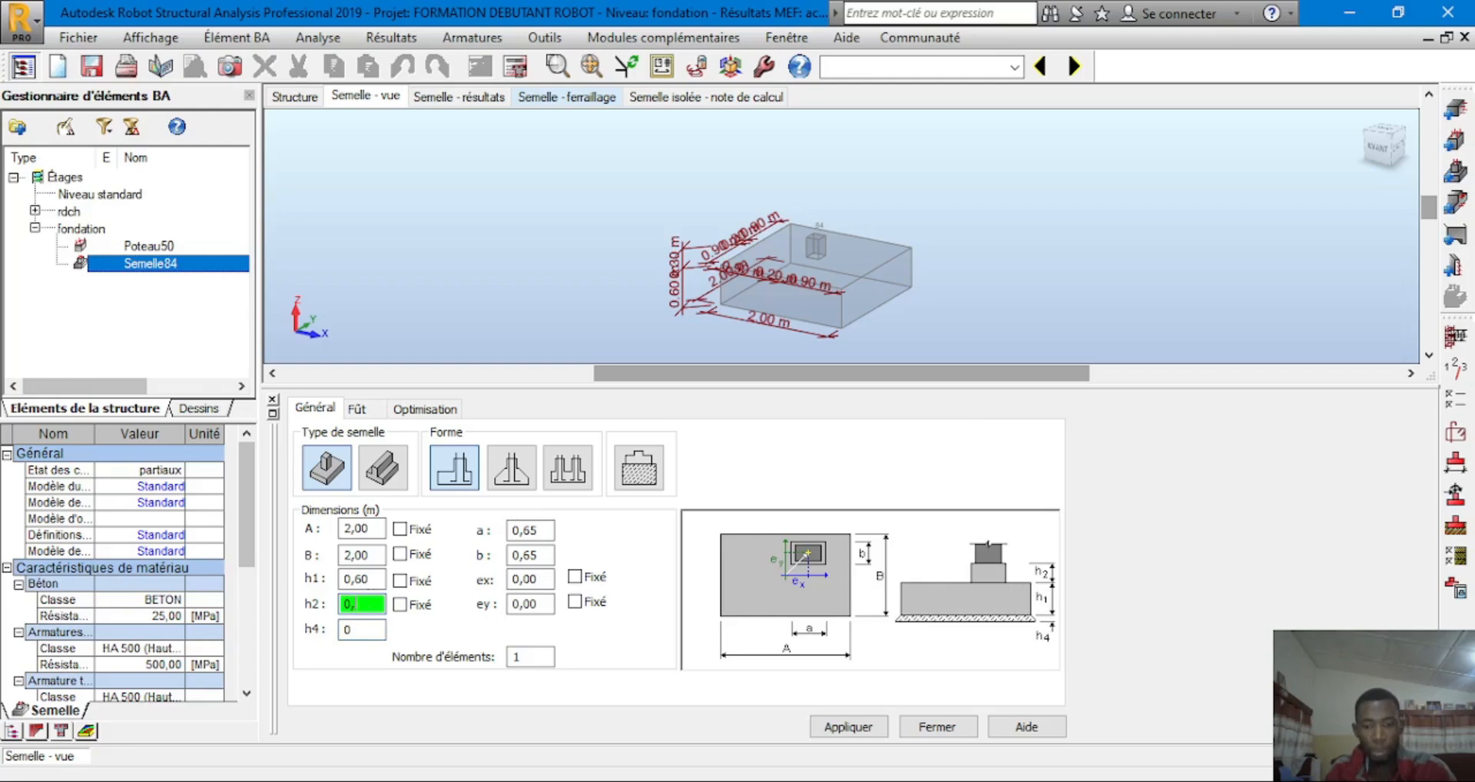
{"action": "left_click", "coordinate": [512, 477]}
{"action": "left_click", "coordinate": [465, 479]}
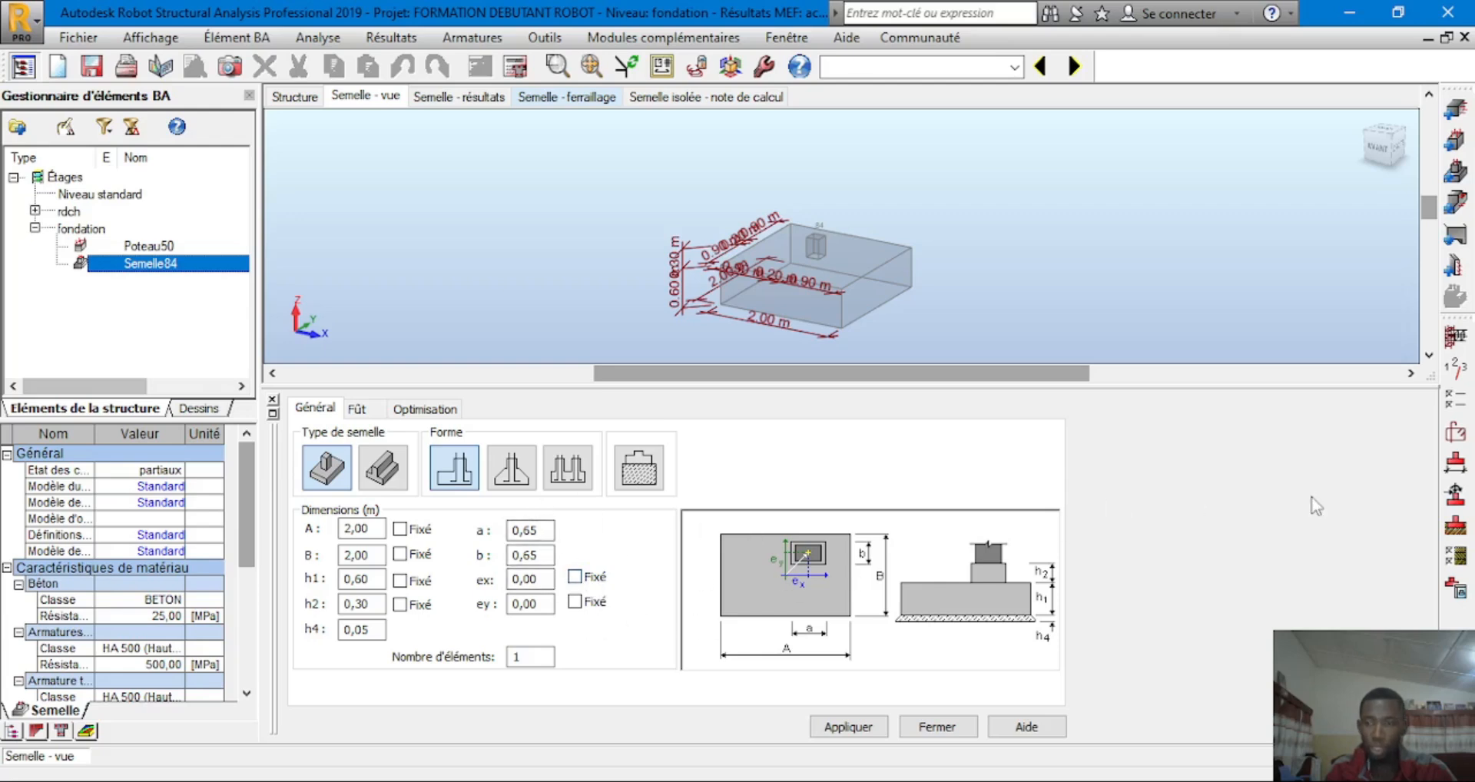
Set longitudinal steel to HA 400 with 16, 20 and 25 mm bars
{"action": "left_click", "coordinate": [1465, 407]}
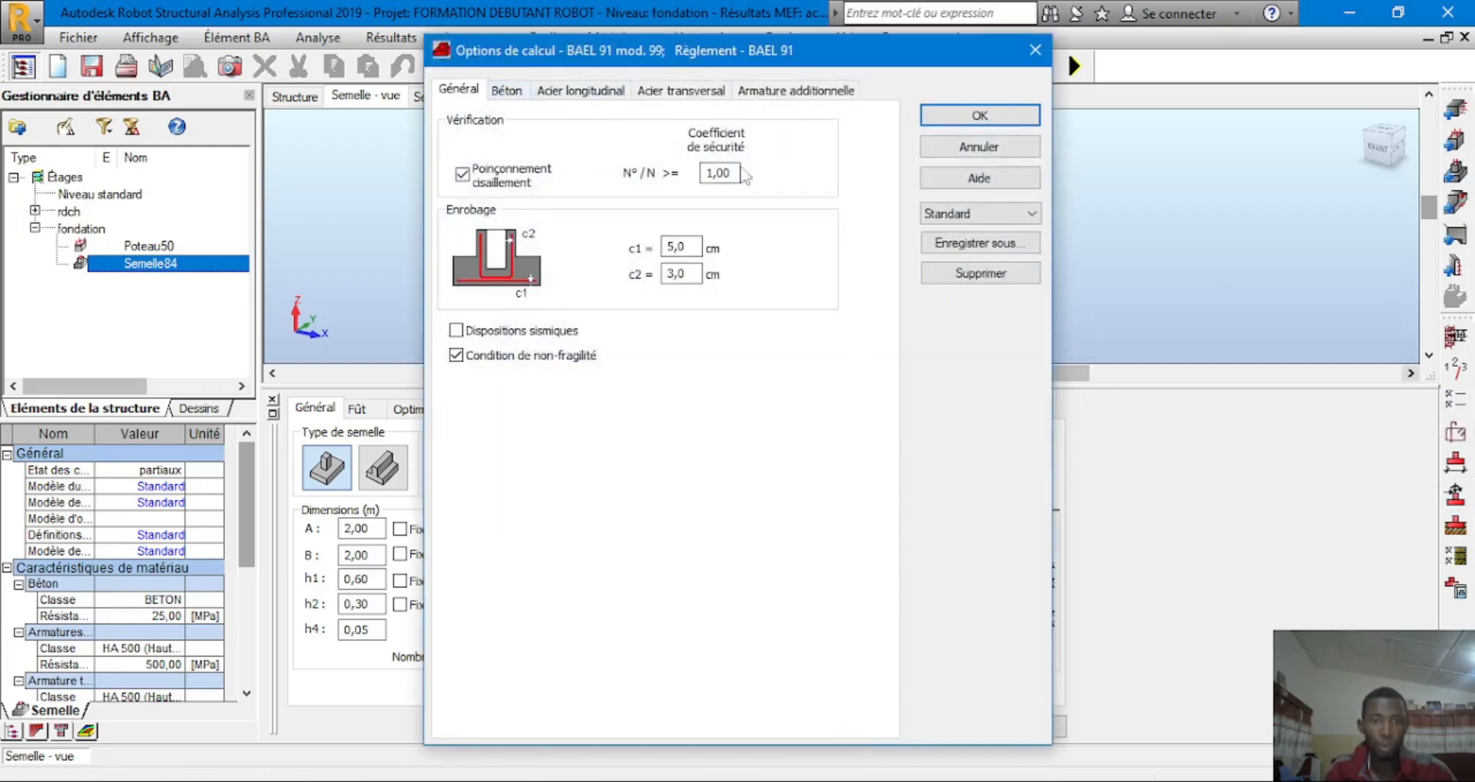
{"action": "left_click", "coordinate": [505, 91]}
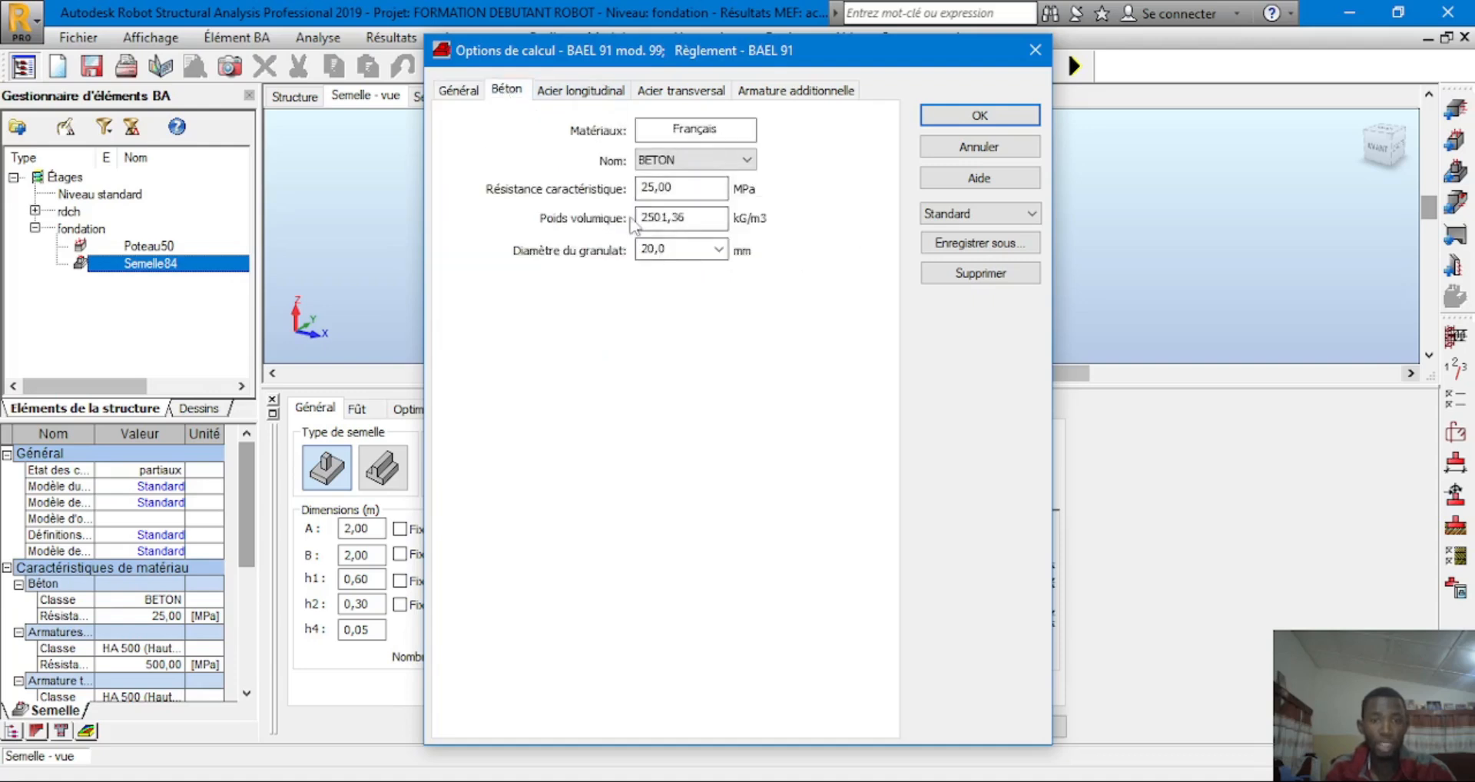
{"action": "left_click", "coordinate": [569, 96]}
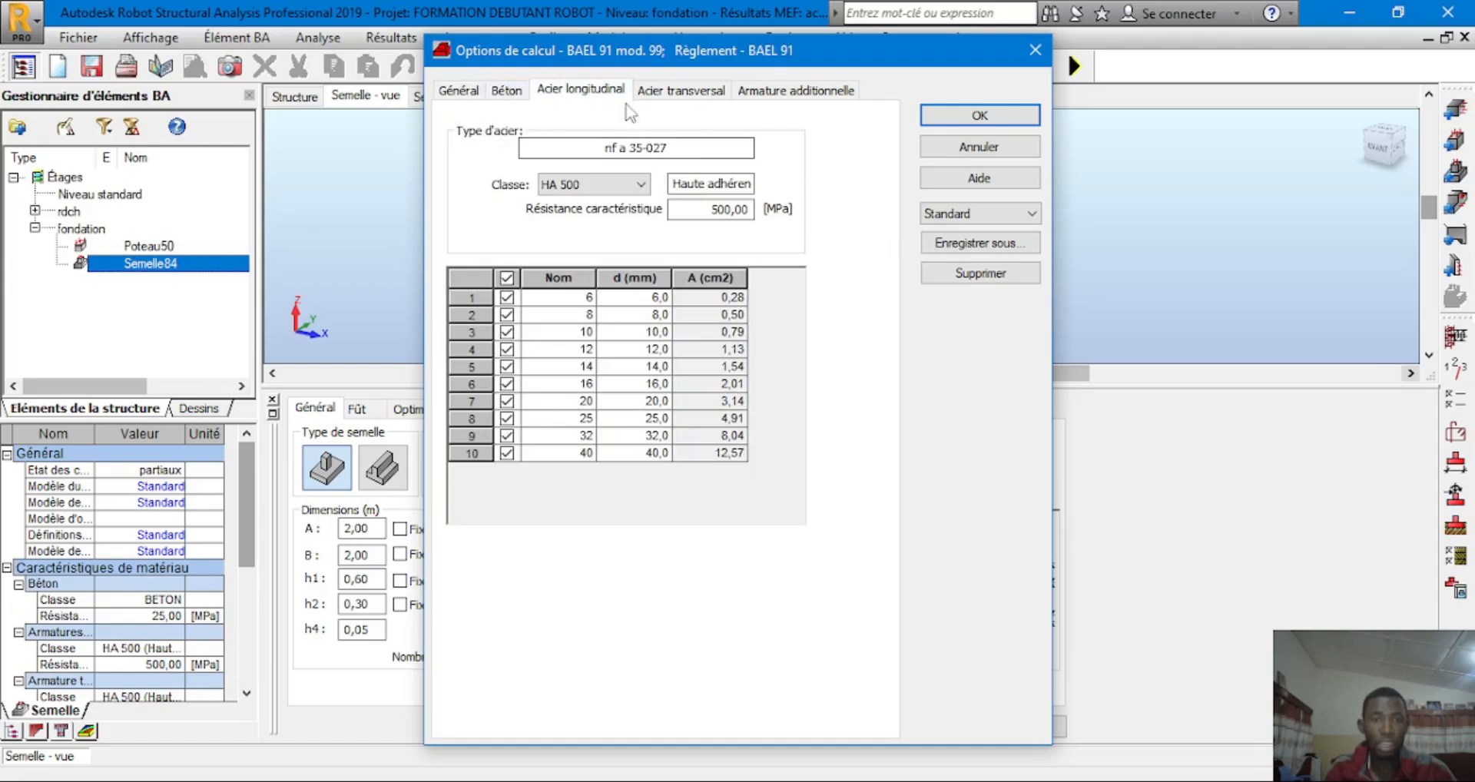
{"action": "left_click", "coordinate": [507, 278]}
{"action": "left_click", "coordinate": [584, 185]}
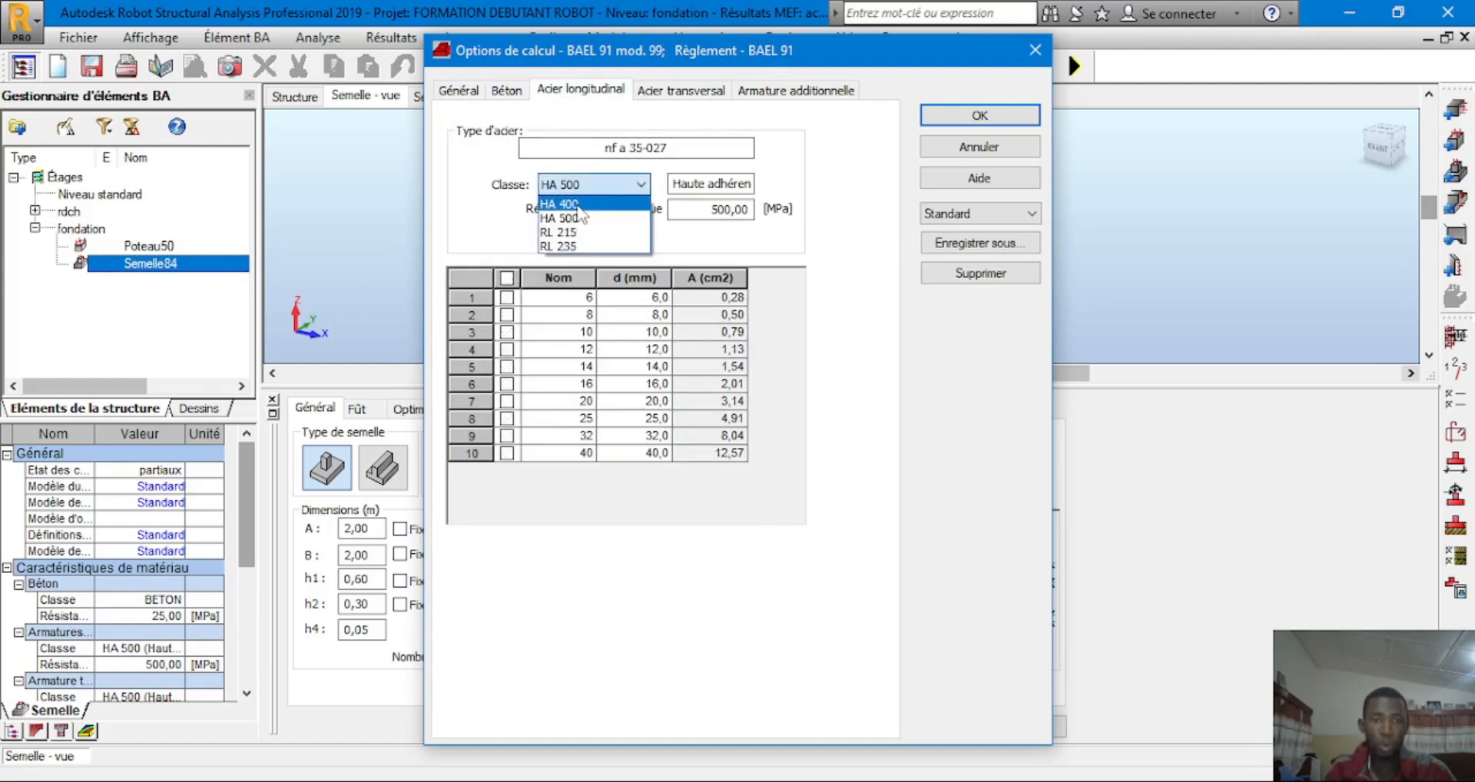
{"action": "left_click", "coordinate": [567, 229]}
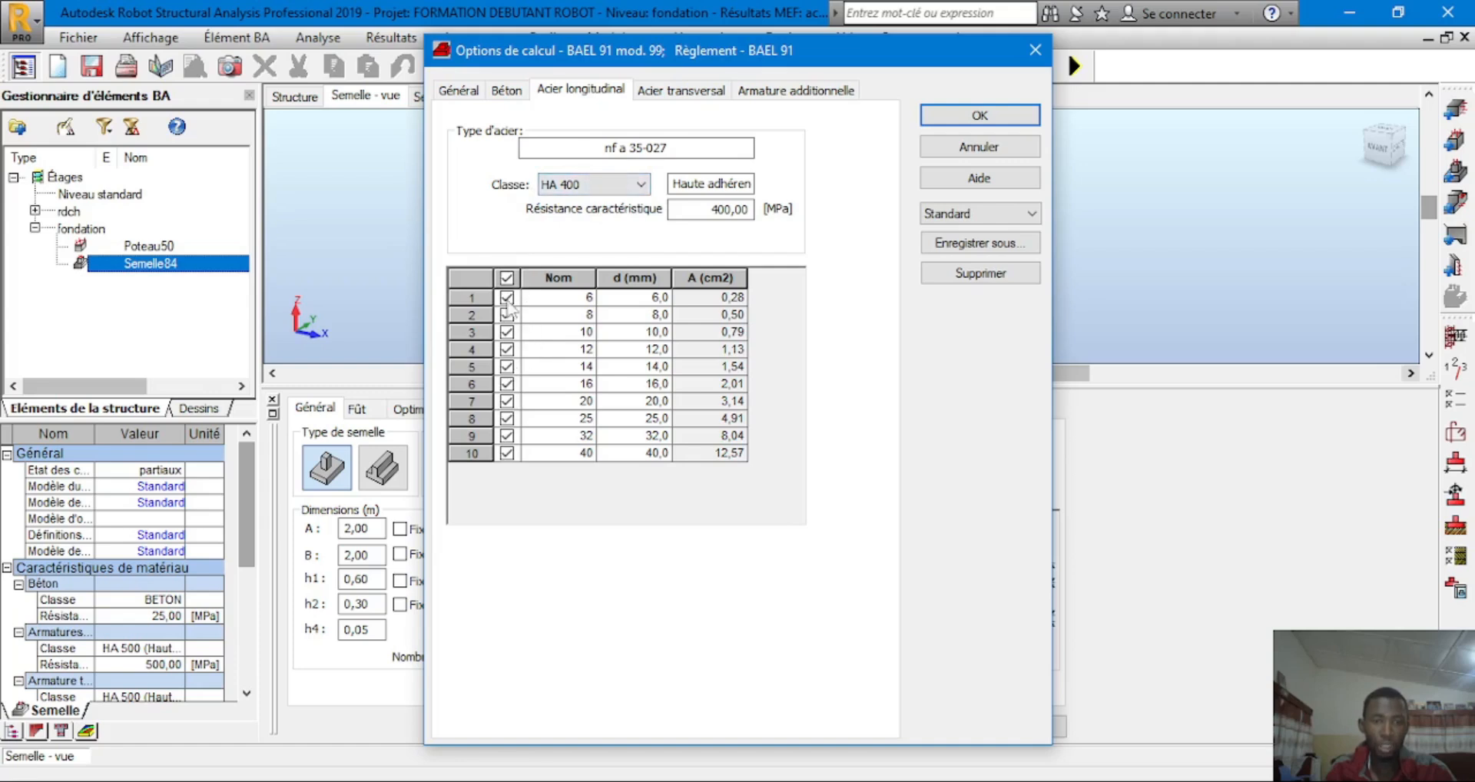
{"action": "left_click", "coordinate": [507, 278]}
{"action": "left_click", "coordinate": [509, 384]}
{"action": "left_click", "coordinate": [508, 401]}
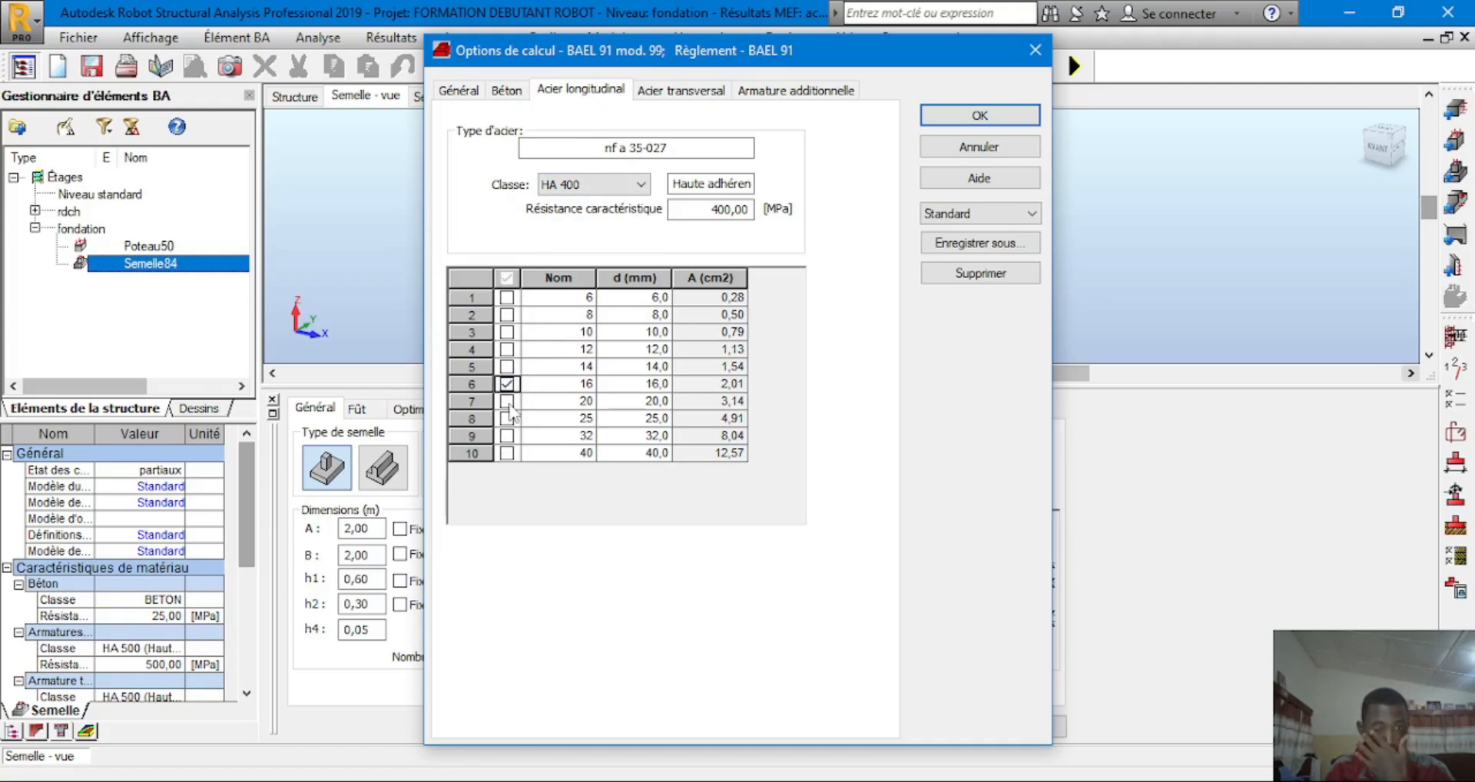
{"action": "left_click", "coordinate": [507, 419]}
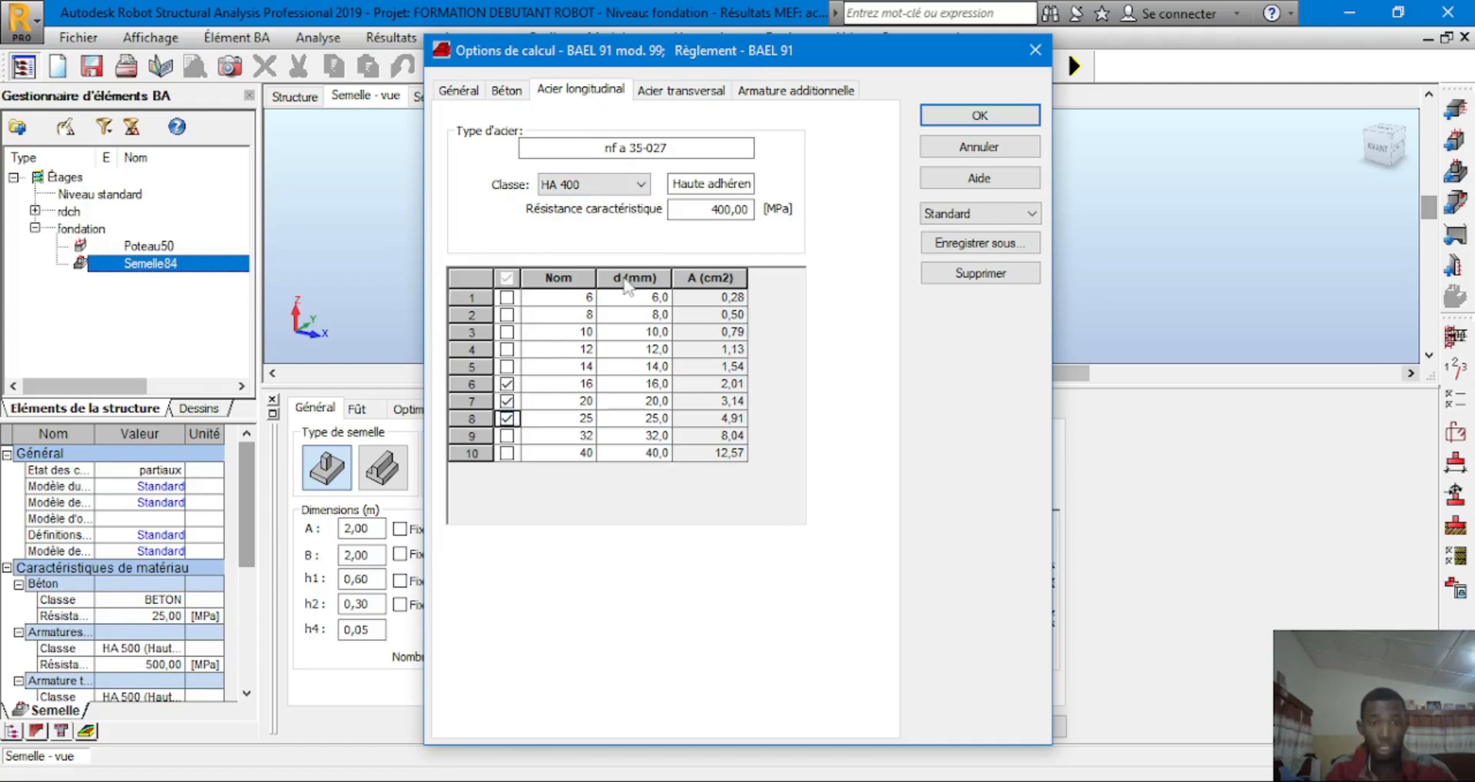
Set transverse steel to HA 400 with 10, 12 and 14 mm bars
{"action": "left_click", "coordinate": [682, 91]}
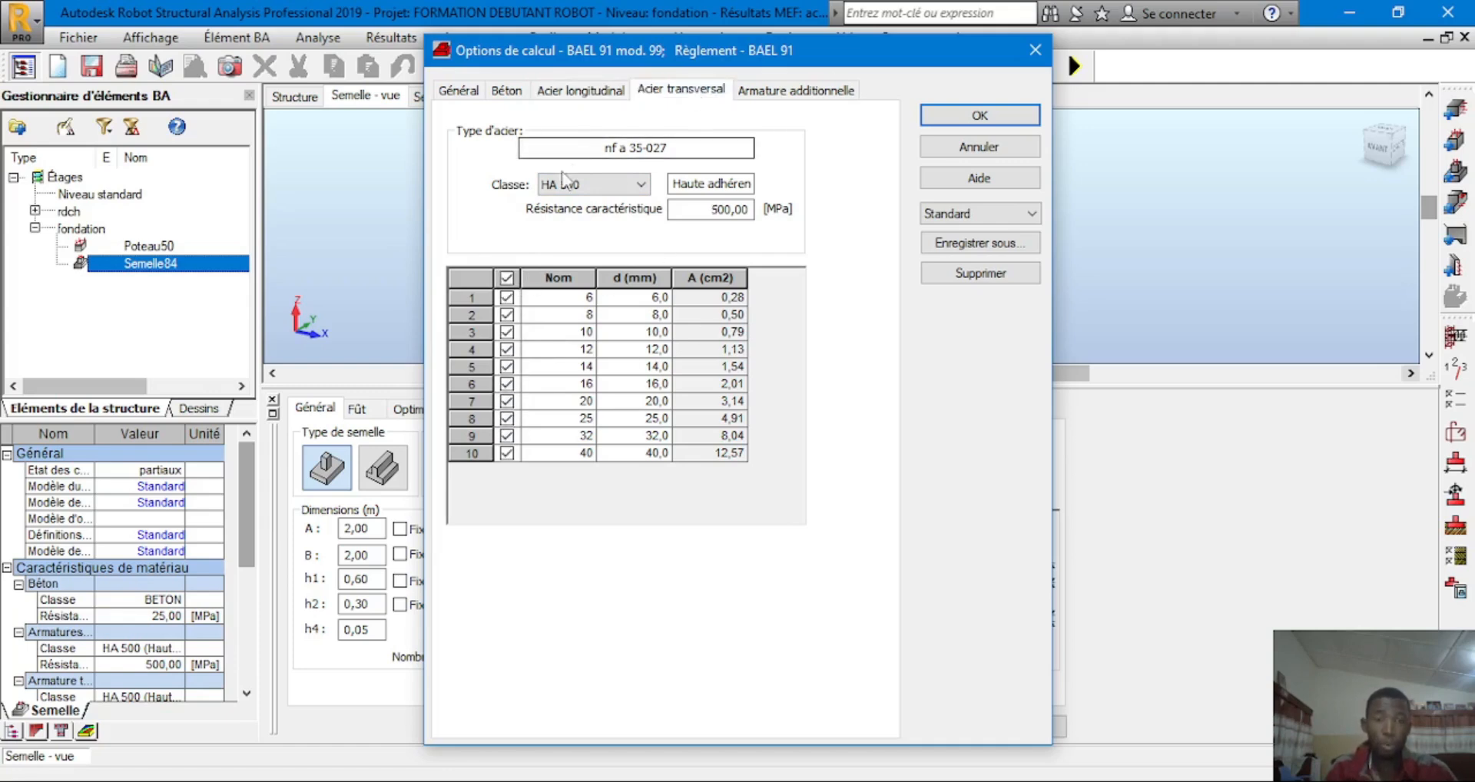
{"action": "left_click", "coordinate": [591, 185]}
{"action": "left_click", "coordinate": [582, 204]}
{"action": "left_click", "coordinate": [506, 278]}
{"action": "left_click", "coordinate": [507, 332]}
{"action": "left_click", "coordinate": [507, 349]}
{"action": "left_click", "coordinate": [507, 367]}
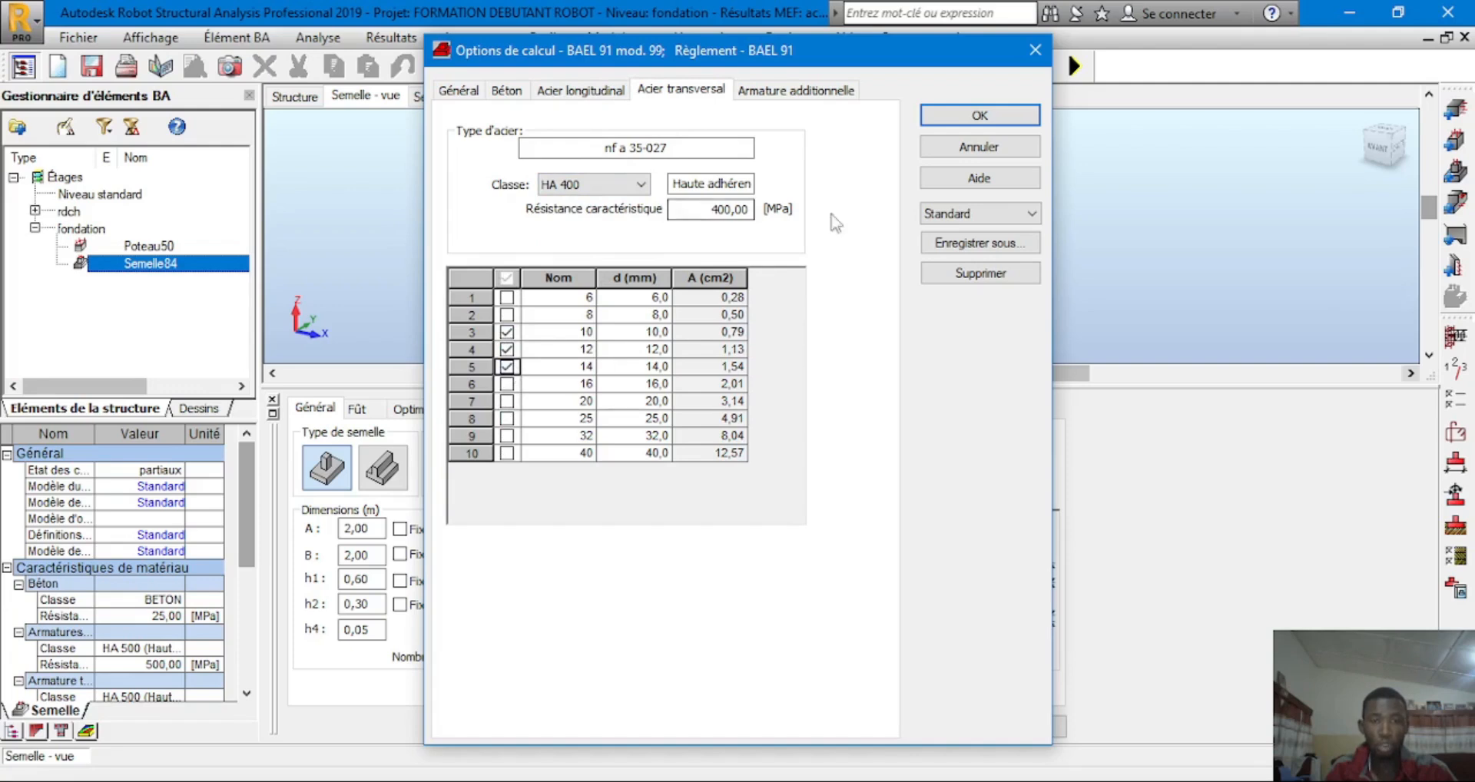
Set additional reinforcement to HA 400 and confirm the calculation options
{"action": "left_click", "coordinate": [795, 90]}
{"action": "left_click", "coordinate": [607, 185]}
{"action": "left_click", "coordinate": [618, 205]}
{"action": "left_click", "coordinate": [987, 120]}
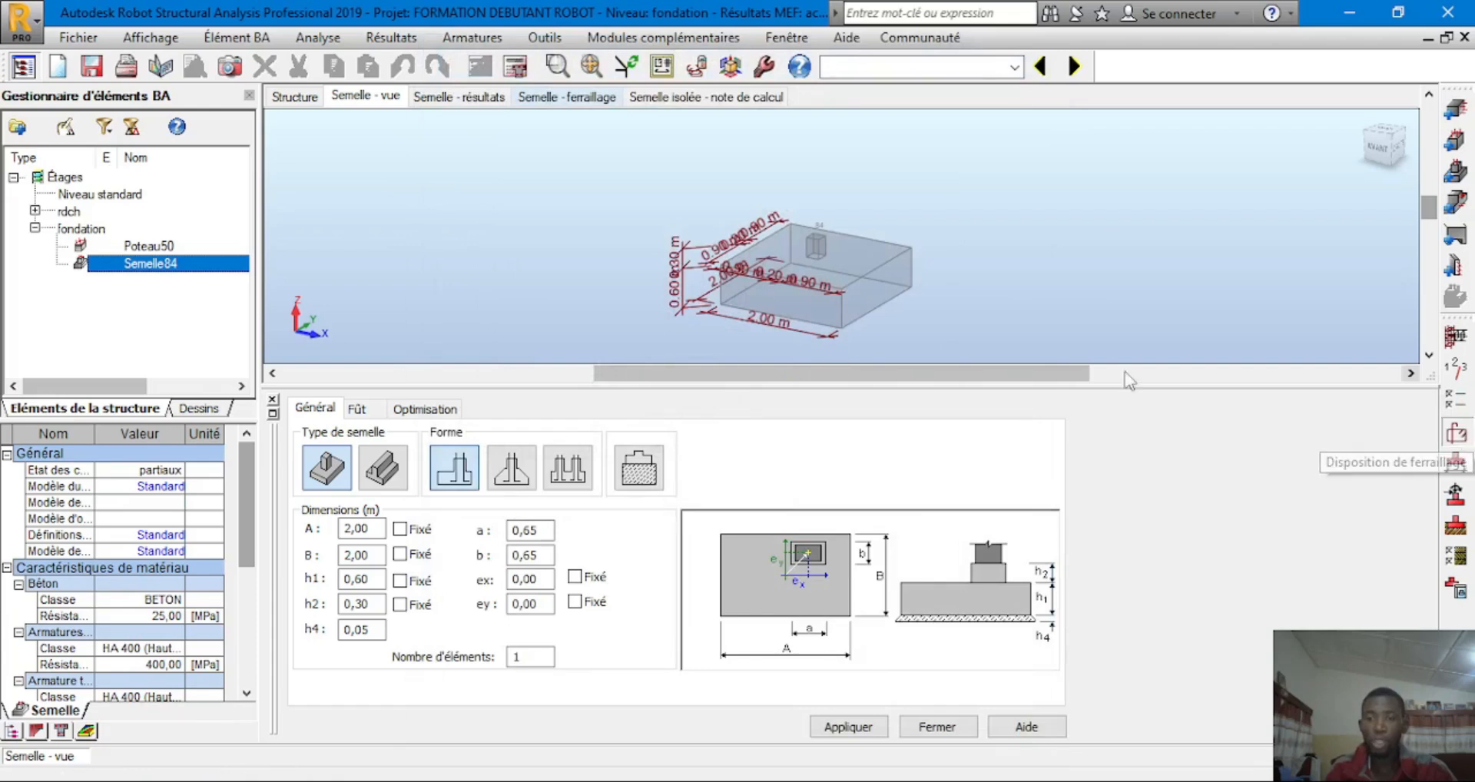
{"action": "left_click", "coordinate": [1454, 432]}
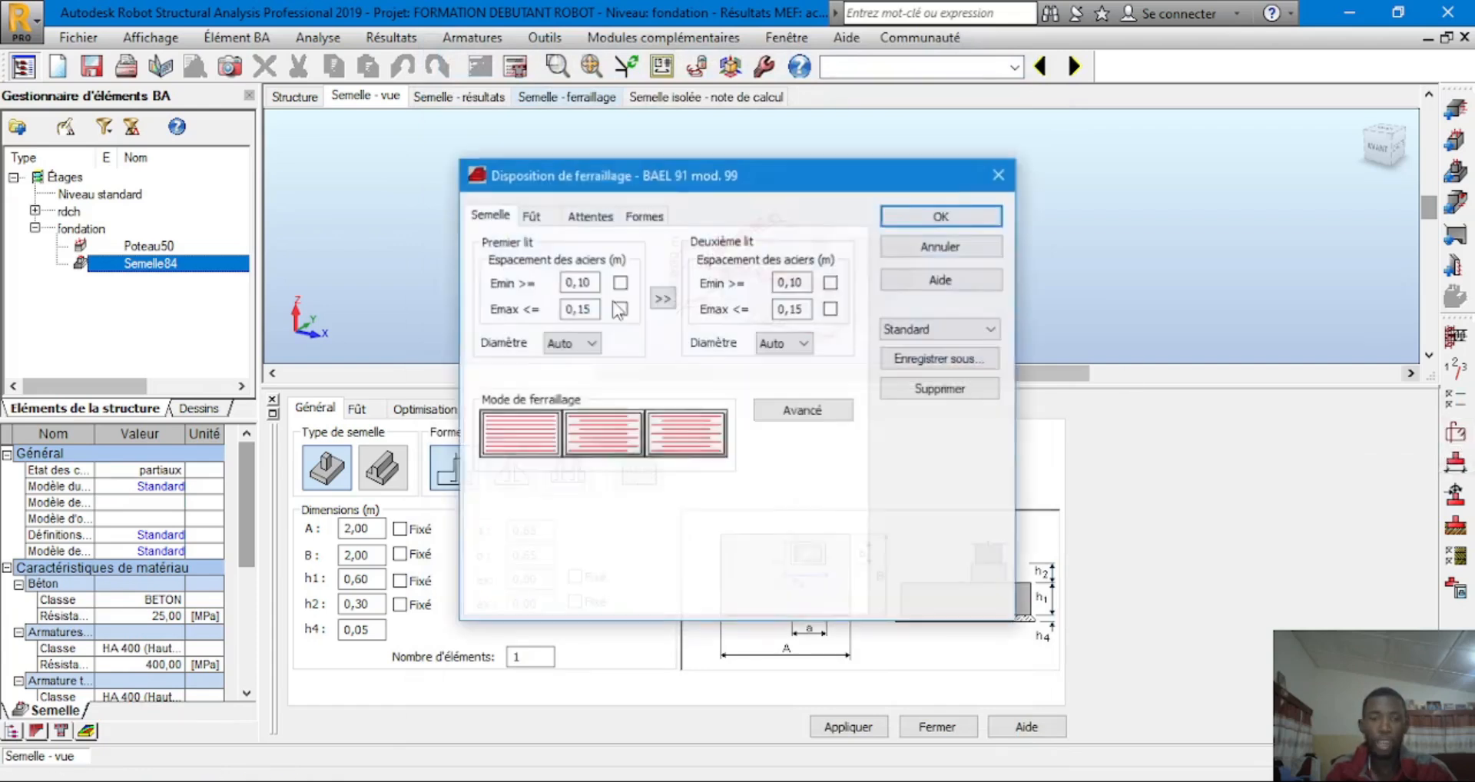
{"action": "left_click", "coordinate": [532, 217]}
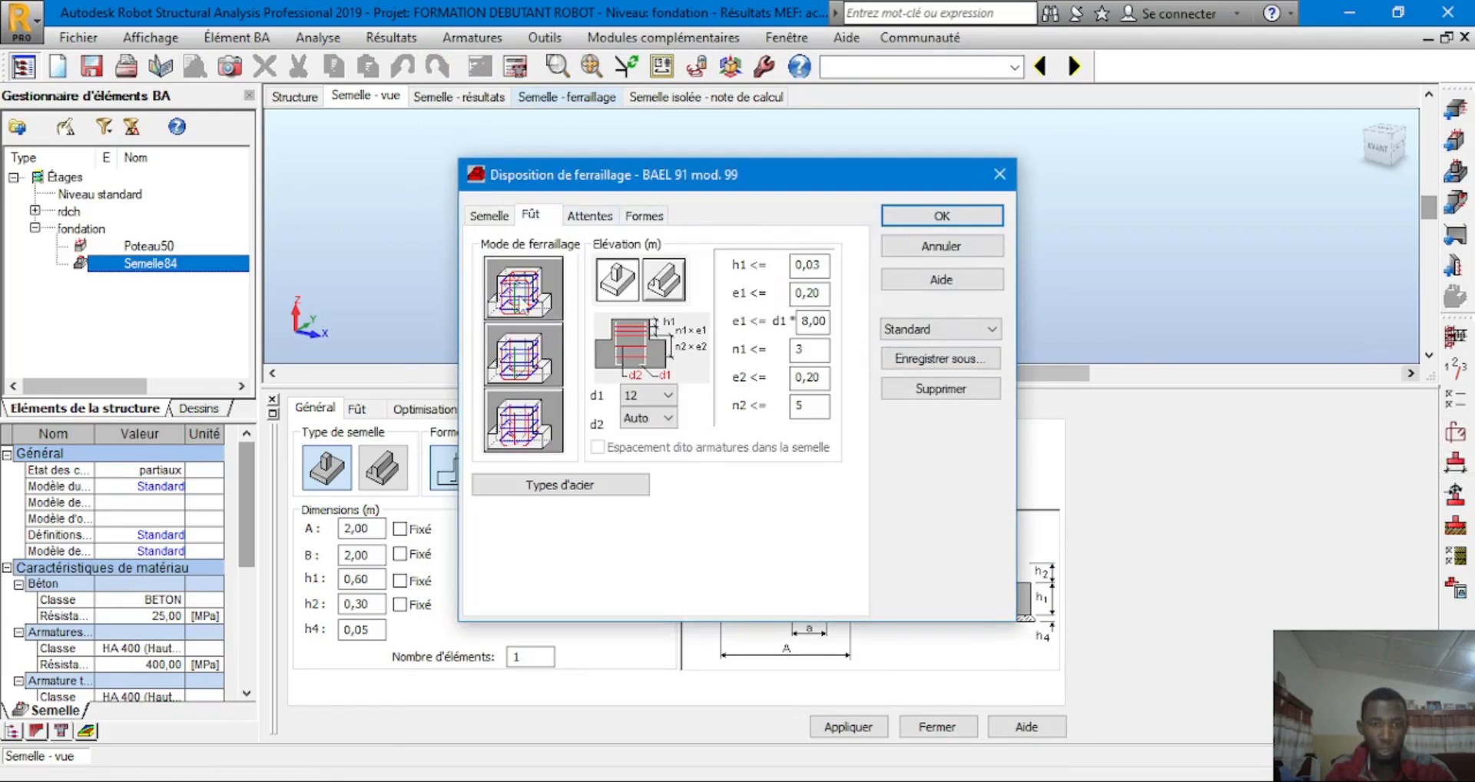
{"action": "left_click", "coordinate": [590, 215]}
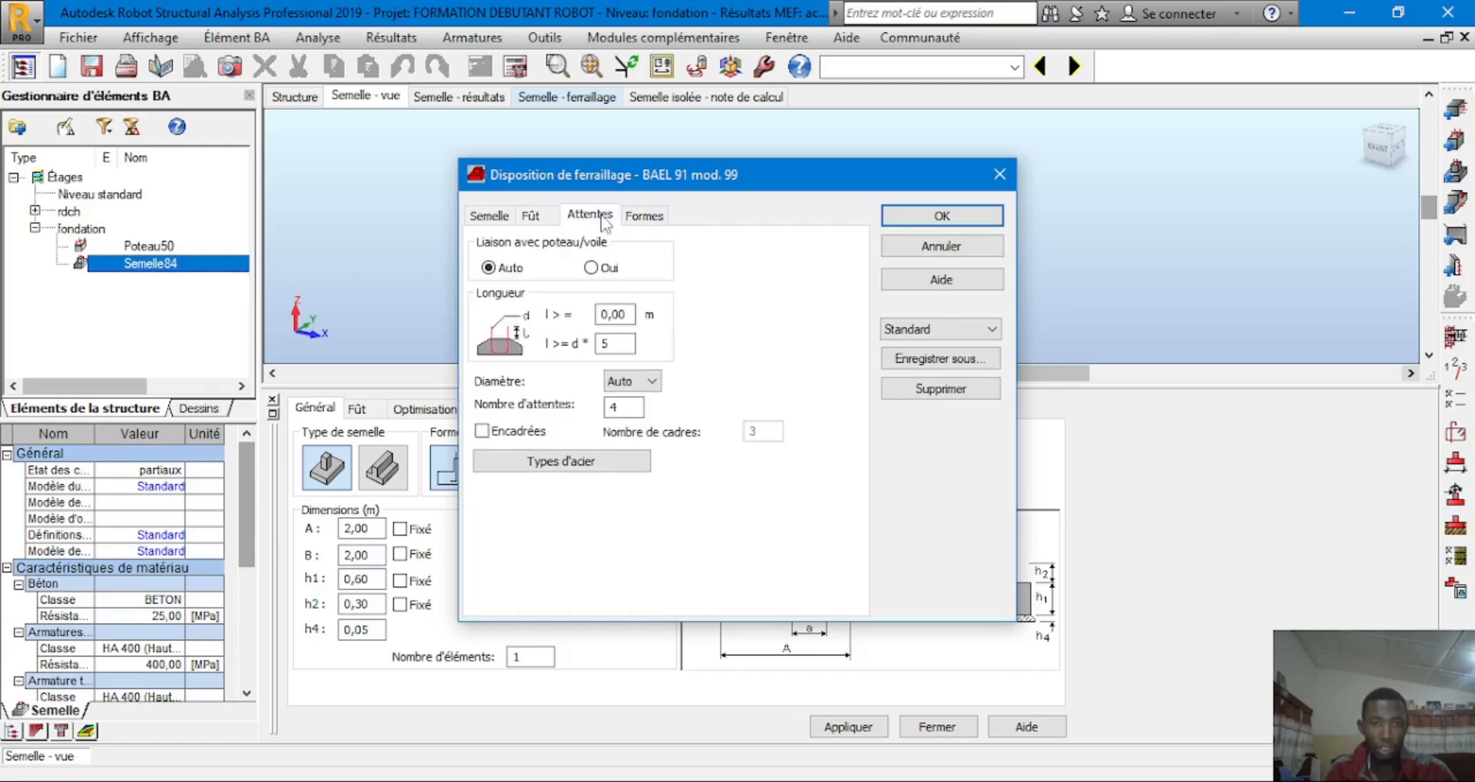
{"action": "left_click", "coordinate": [645, 217]}
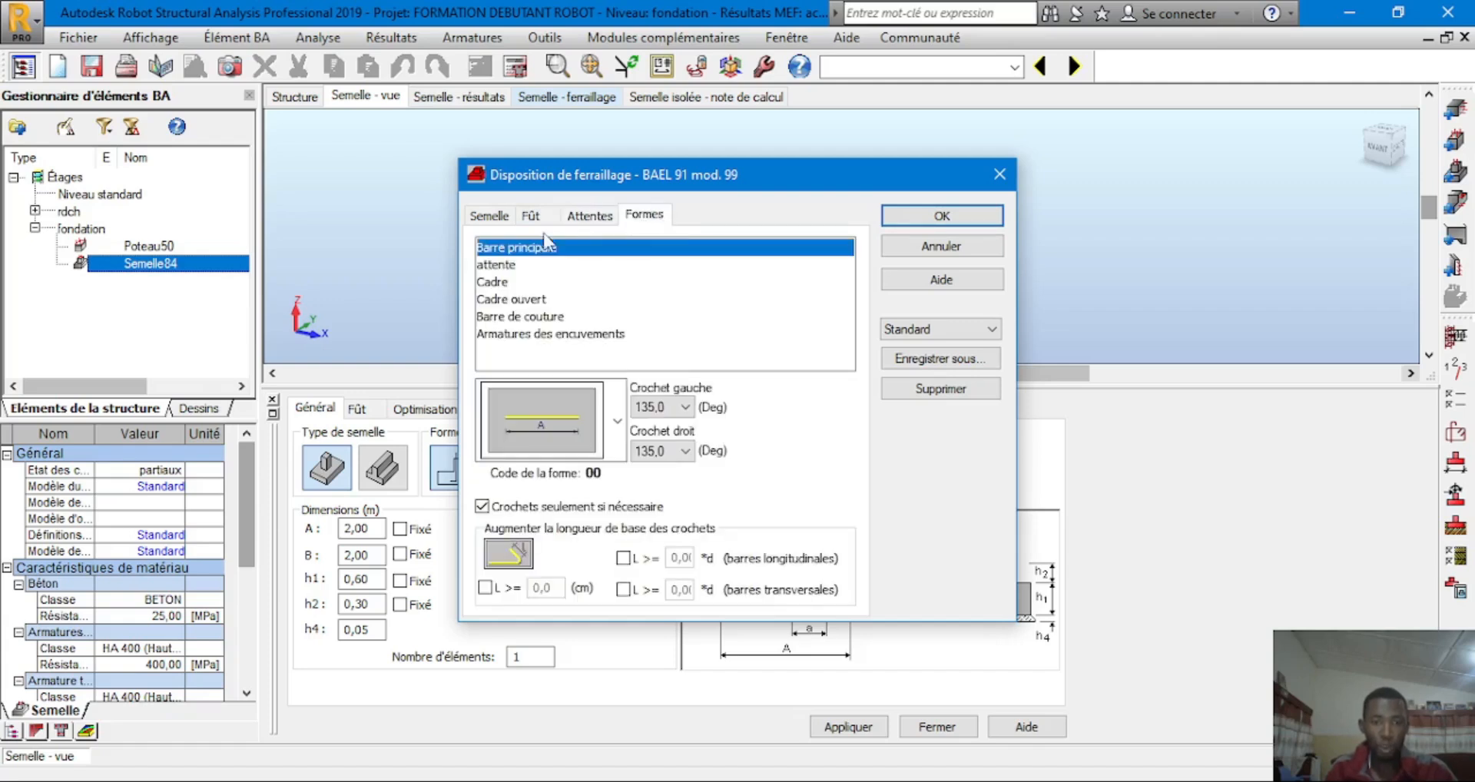
{"action": "left_click", "coordinate": [489, 215]}
{"action": "left_click", "coordinate": [927, 219]}
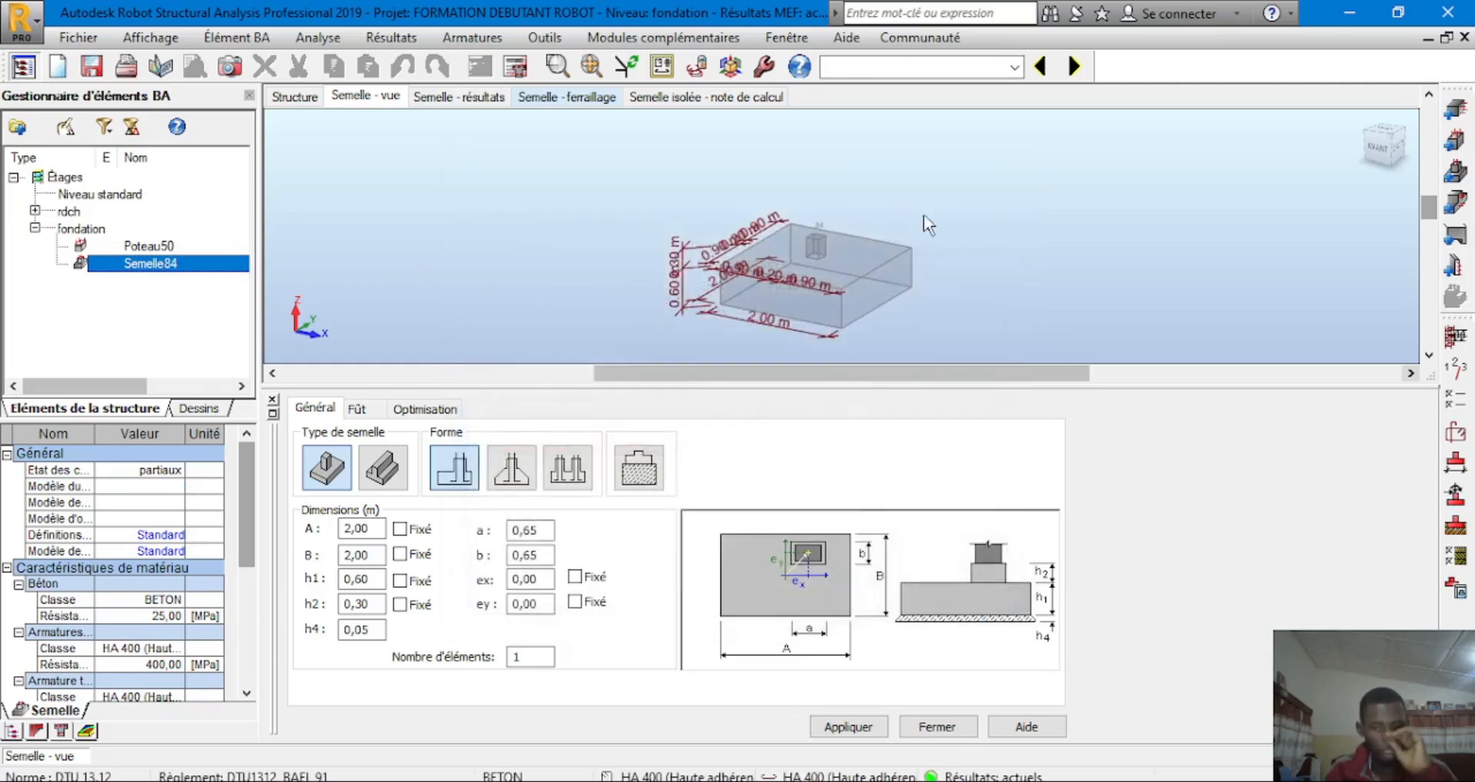
{"action": "left_click", "coordinate": [517, 68]}
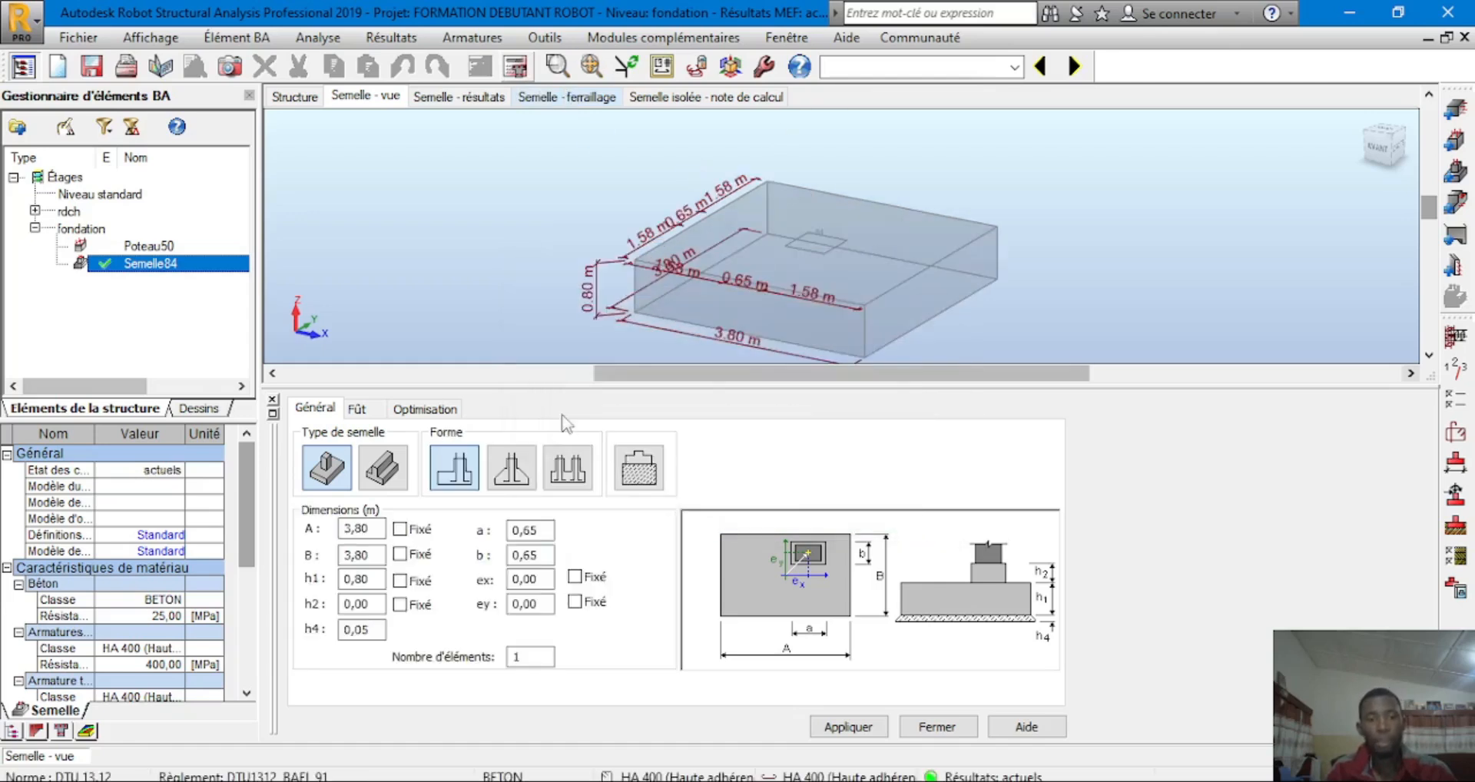
Open Semelle84's execution drawing with 3,80 m plan, X-X and Y-Y sections, and bar schedule
{"action": "scroll", "coordinate": [723, 258], "scroll_direction": "down", "scroll_amount": 3}
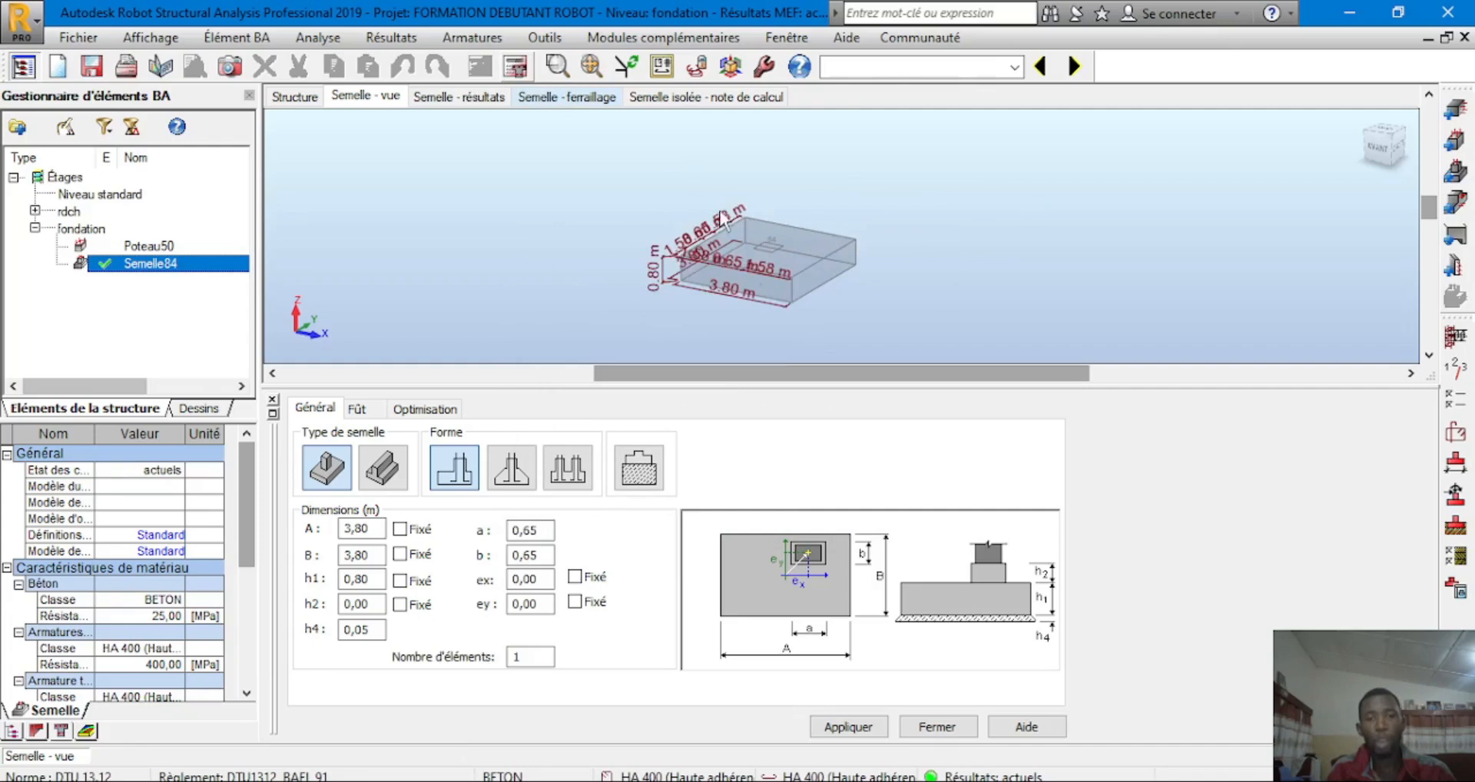
{"action": "scroll", "coordinate": [803, 265], "scroll_direction": "up", "scroll_amount": 3}
{"action": "scroll", "coordinate": [791, 316], "scroll_direction": "down", "scroll_amount": 2}
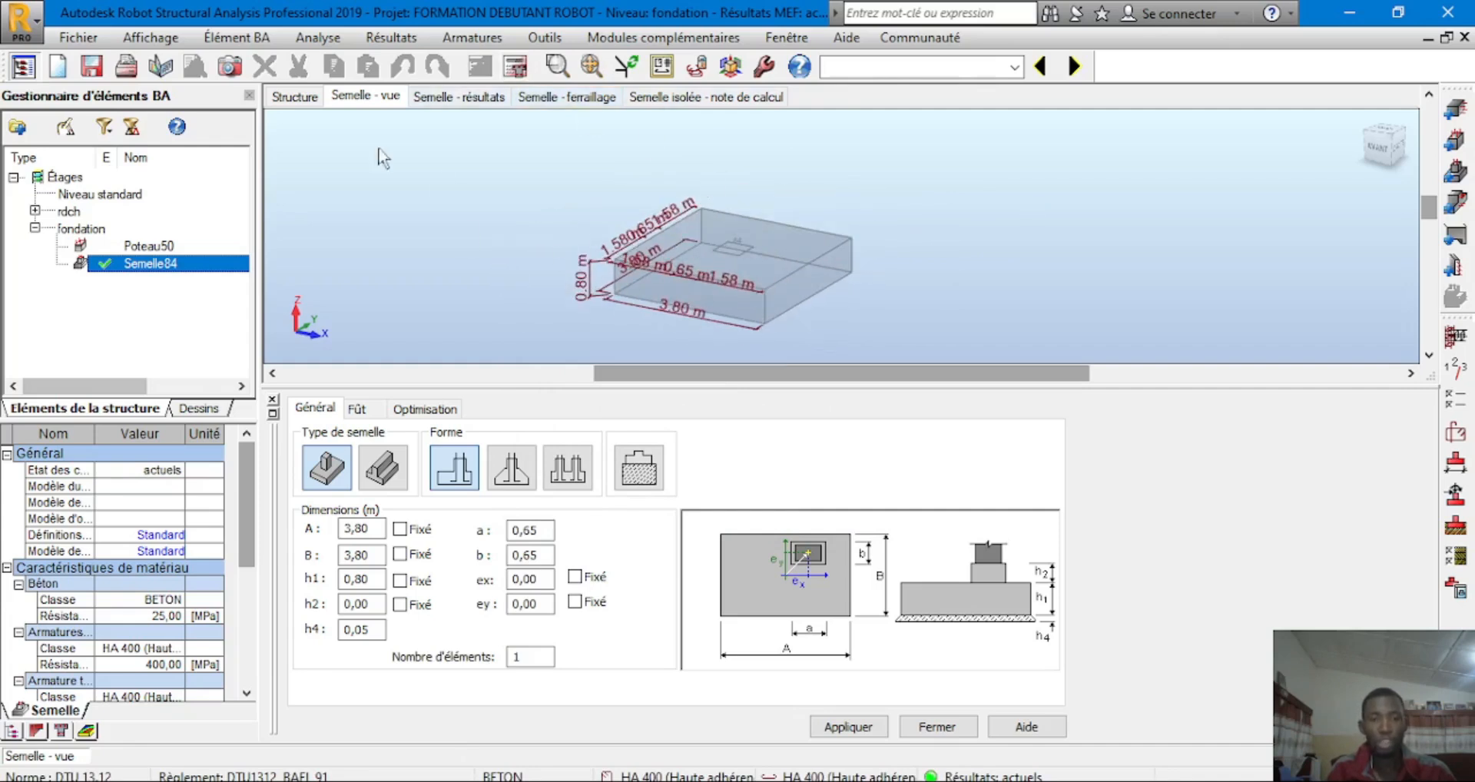
{"action": "left_click", "coordinate": [1454, 593]}
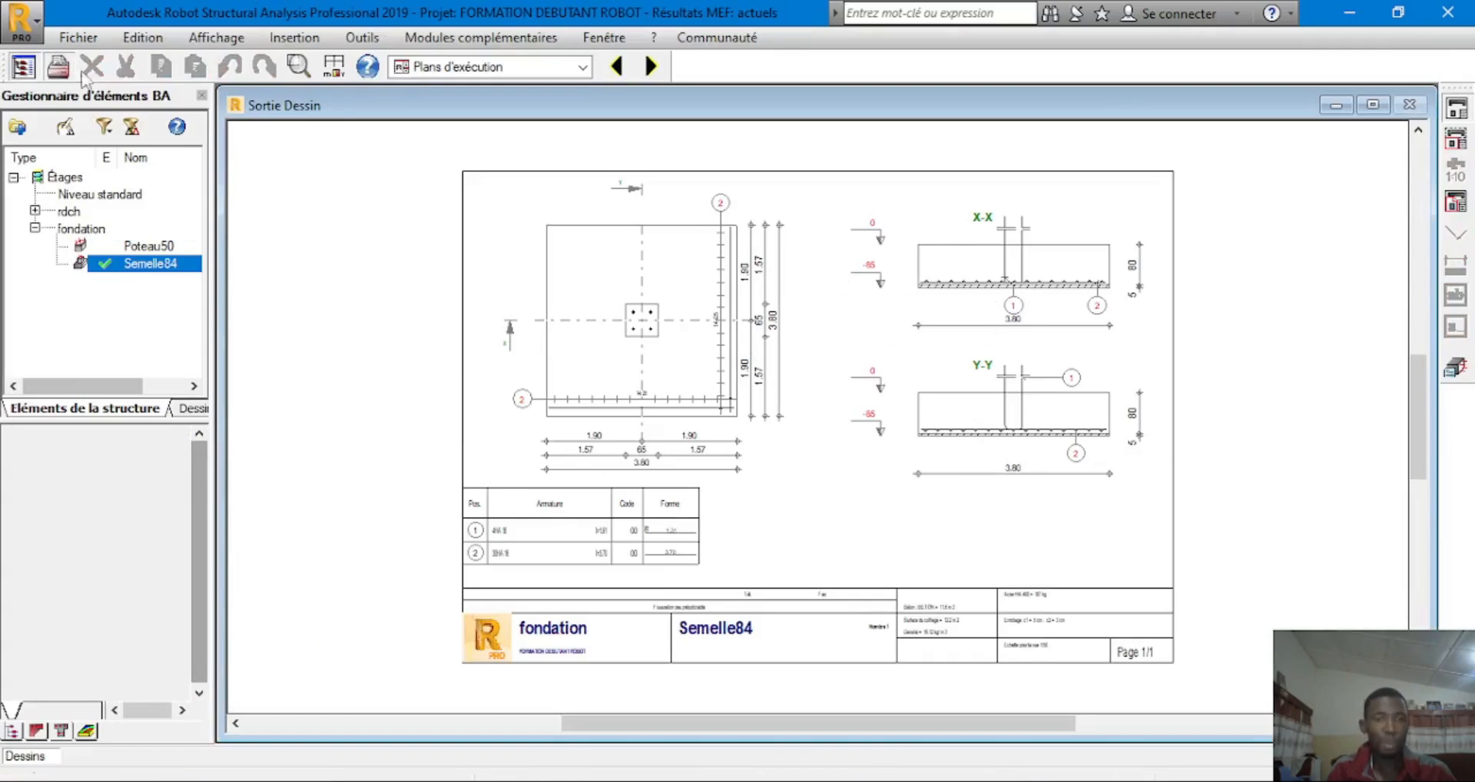
Print the reinforcement drawing to PDF as 'ARMATURE SEMELLE ISOLEE' and close the drawing
{"action": "left_click", "coordinate": [57, 67]}
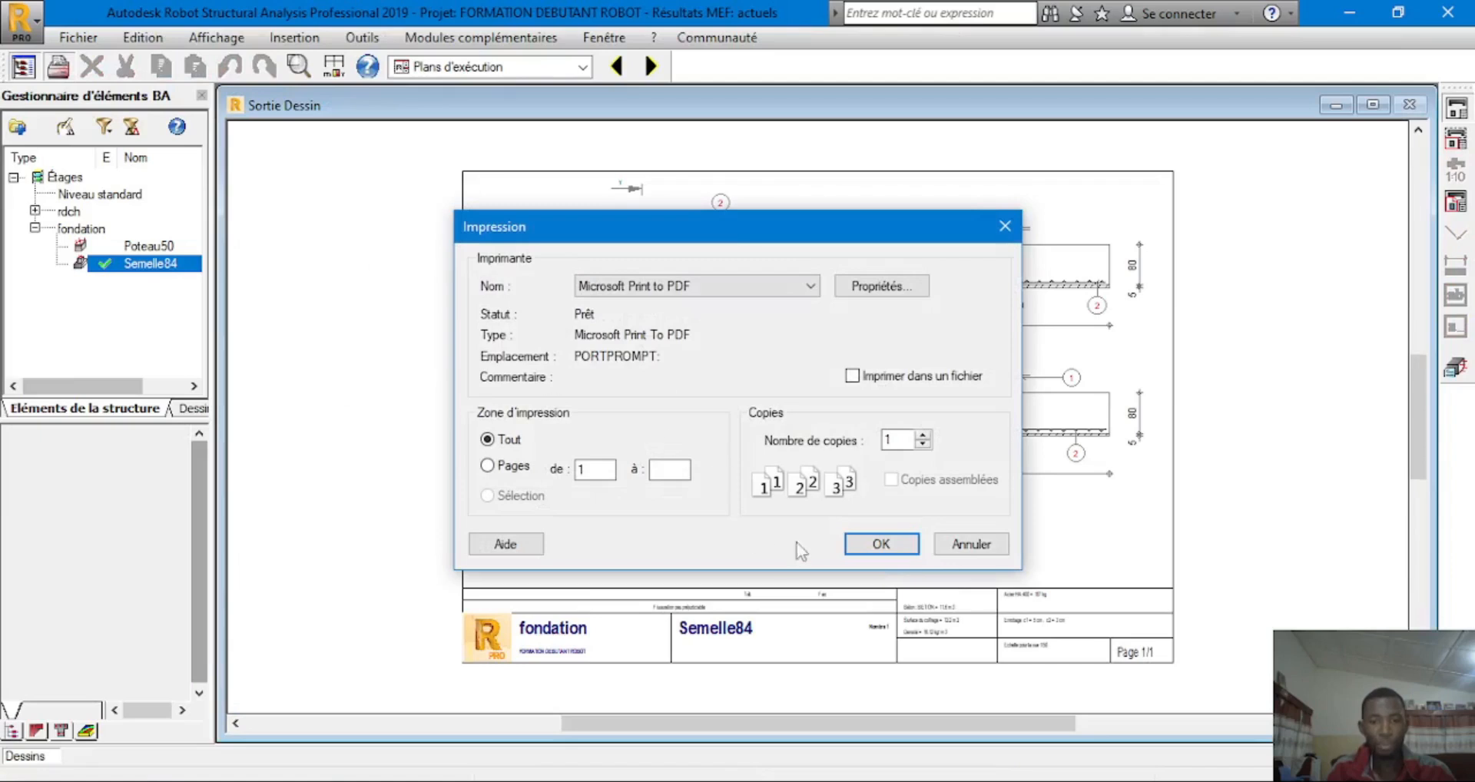
{"action": "left_click", "coordinate": [871, 547]}
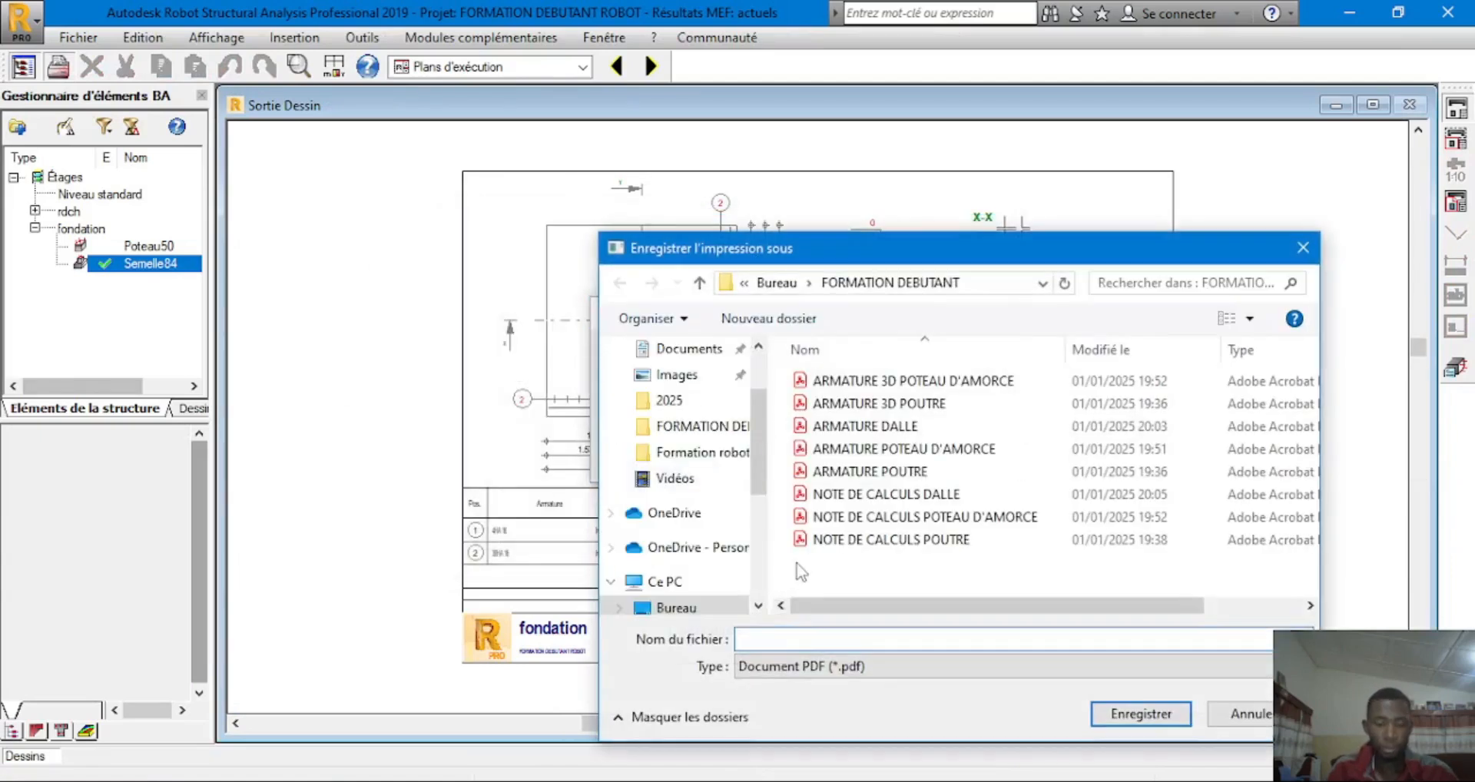
{"action": "type", "text": "ARMATURE SEM"}
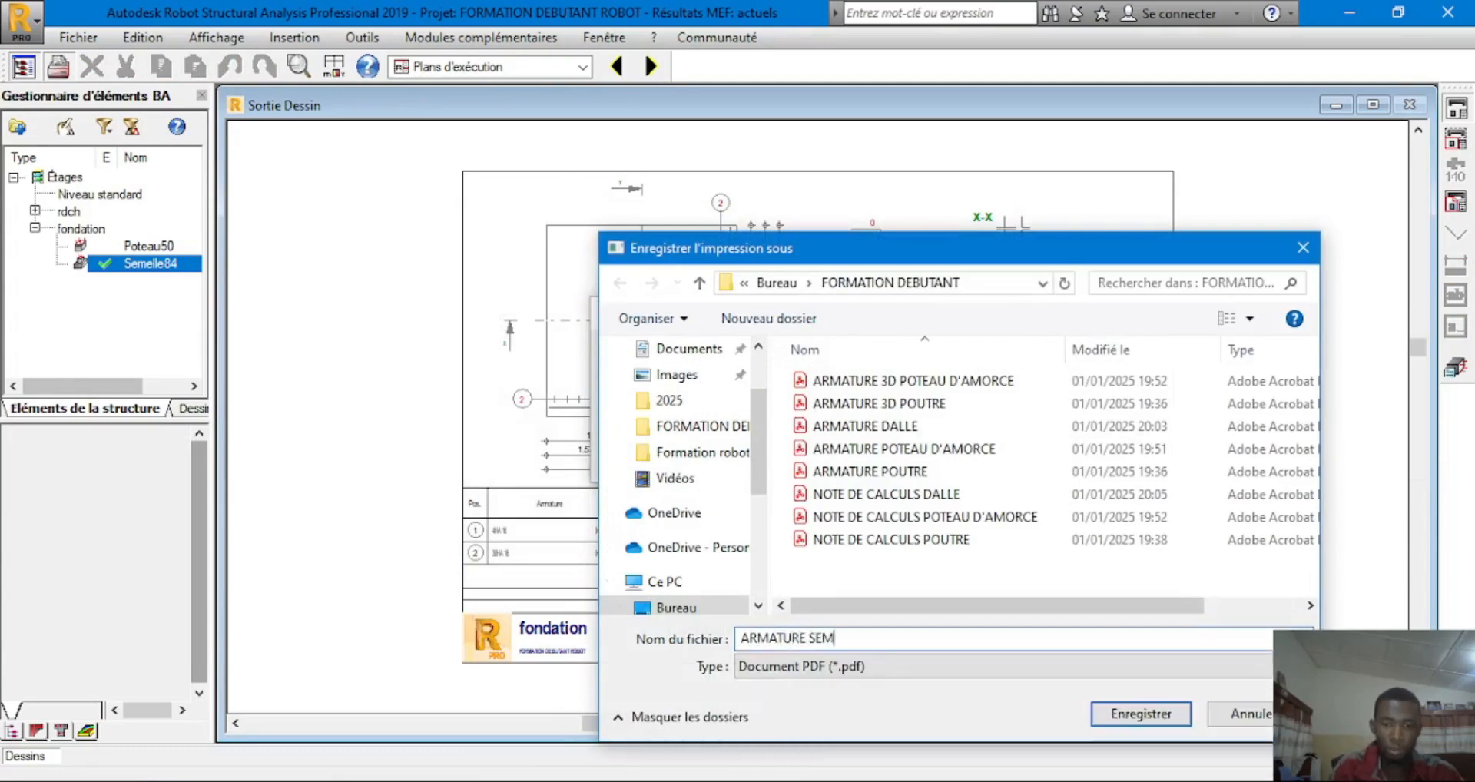
{"action": "type", "text": "ELLE ISOLEE"}
{"action": "left_click", "coordinate": [1152, 716]}
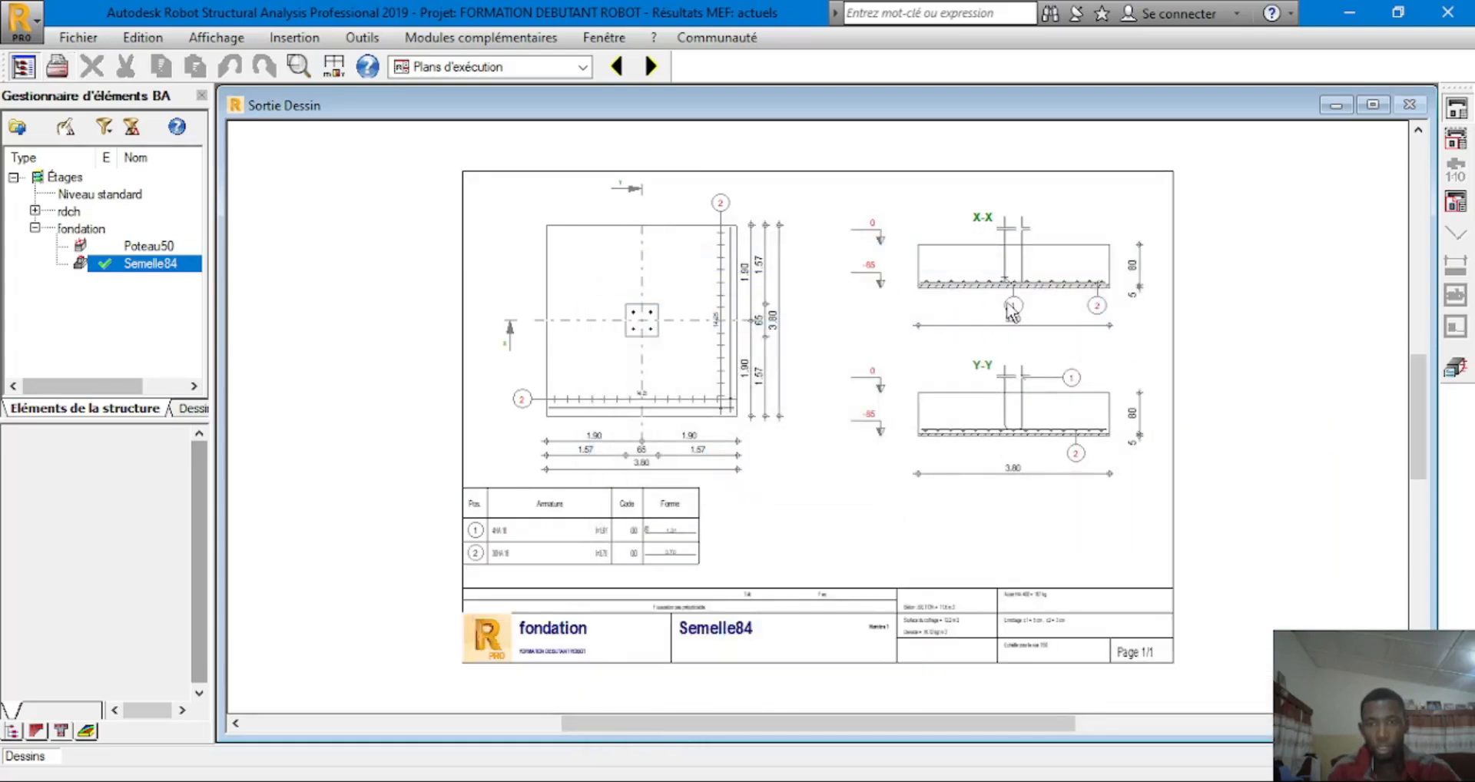
{"action": "scroll", "coordinate": [1008, 425], "scroll_direction": "up", "scroll_amount": 5}
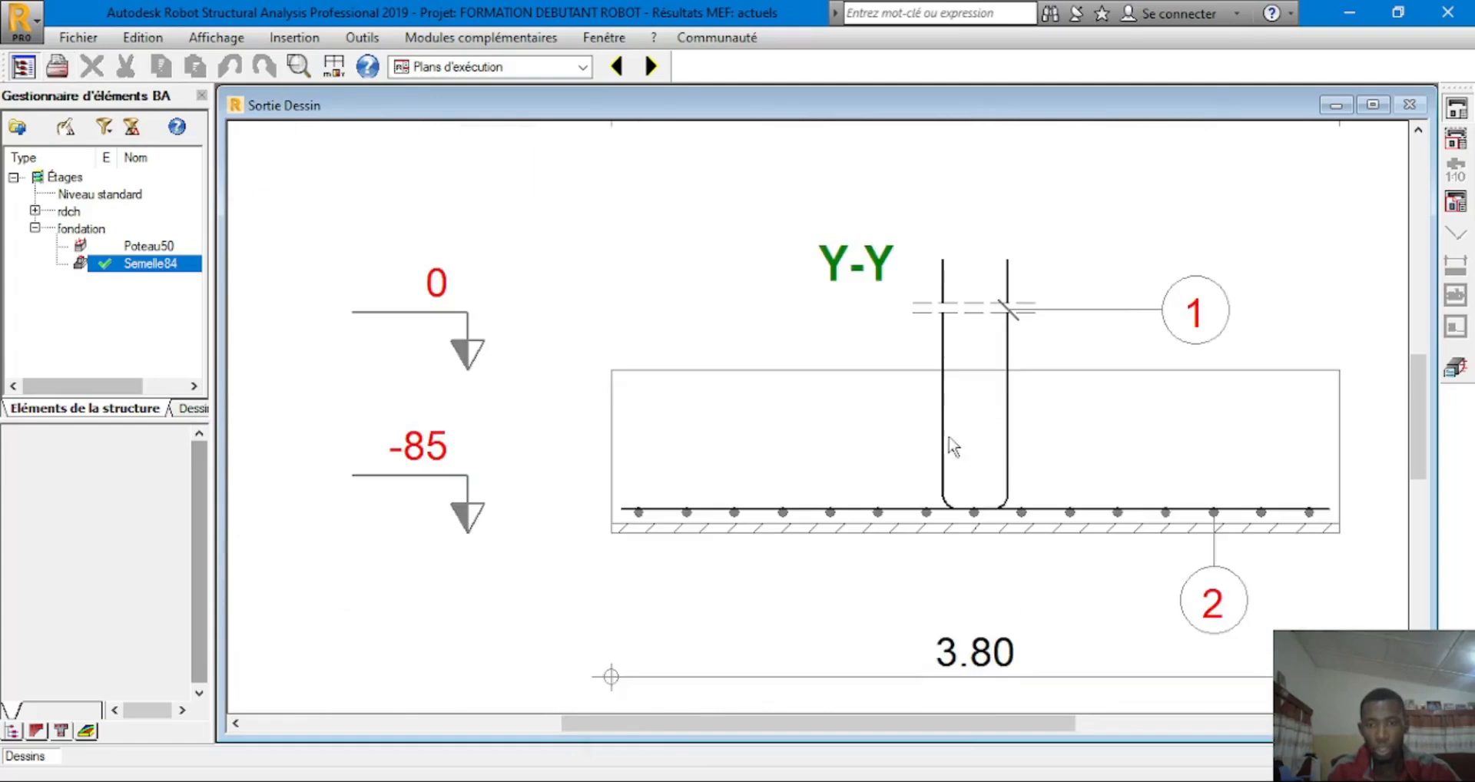
{"action": "scroll", "coordinate": [1081, 449], "scroll_direction": "down", "scroll_amount": 5}
{"action": "left_click", "coordinate": [1456, 367]}
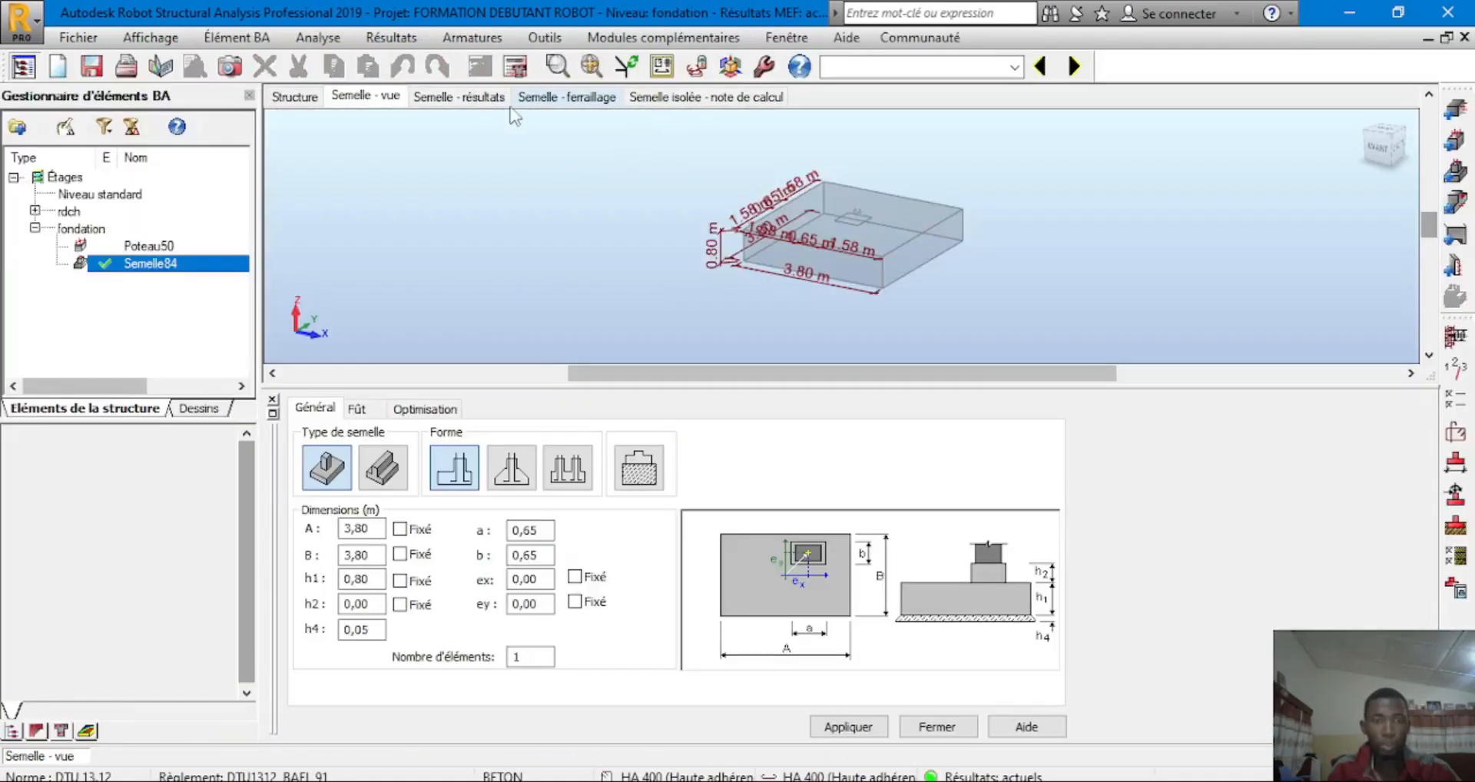
Open the Semelle - ferraillage tab and orbit a full-window 3D view of the bar mesh and starter bars
{"action": "left_click", "coordinate": [553, 97]}
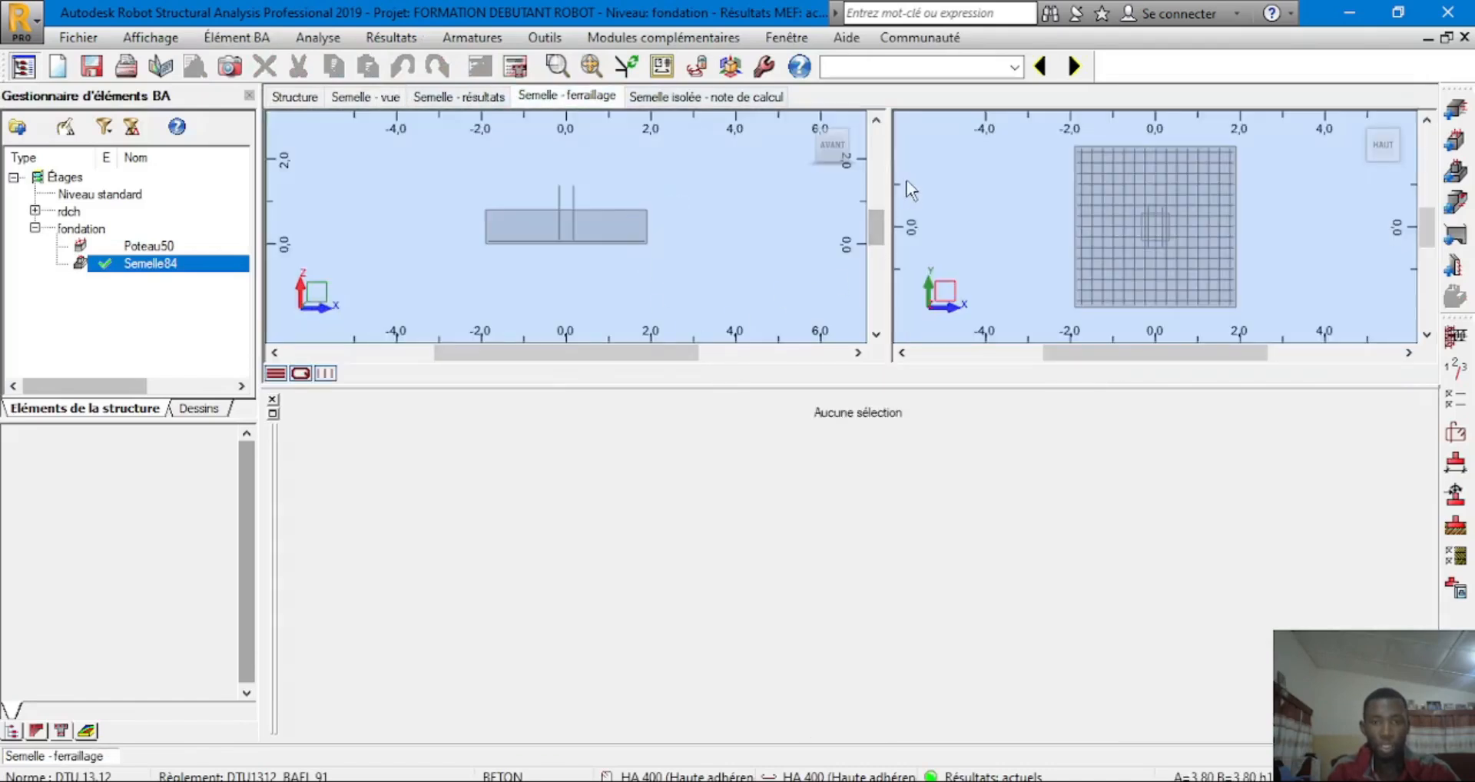
{"action": "scroll", "coordinate": [579, 223], "scroll_direction": "up", "scroll_amount": 3}
{"action": "scroll", "coordinate": [579, 223], "scroll_direction": "down", "scroll_amount": 2}
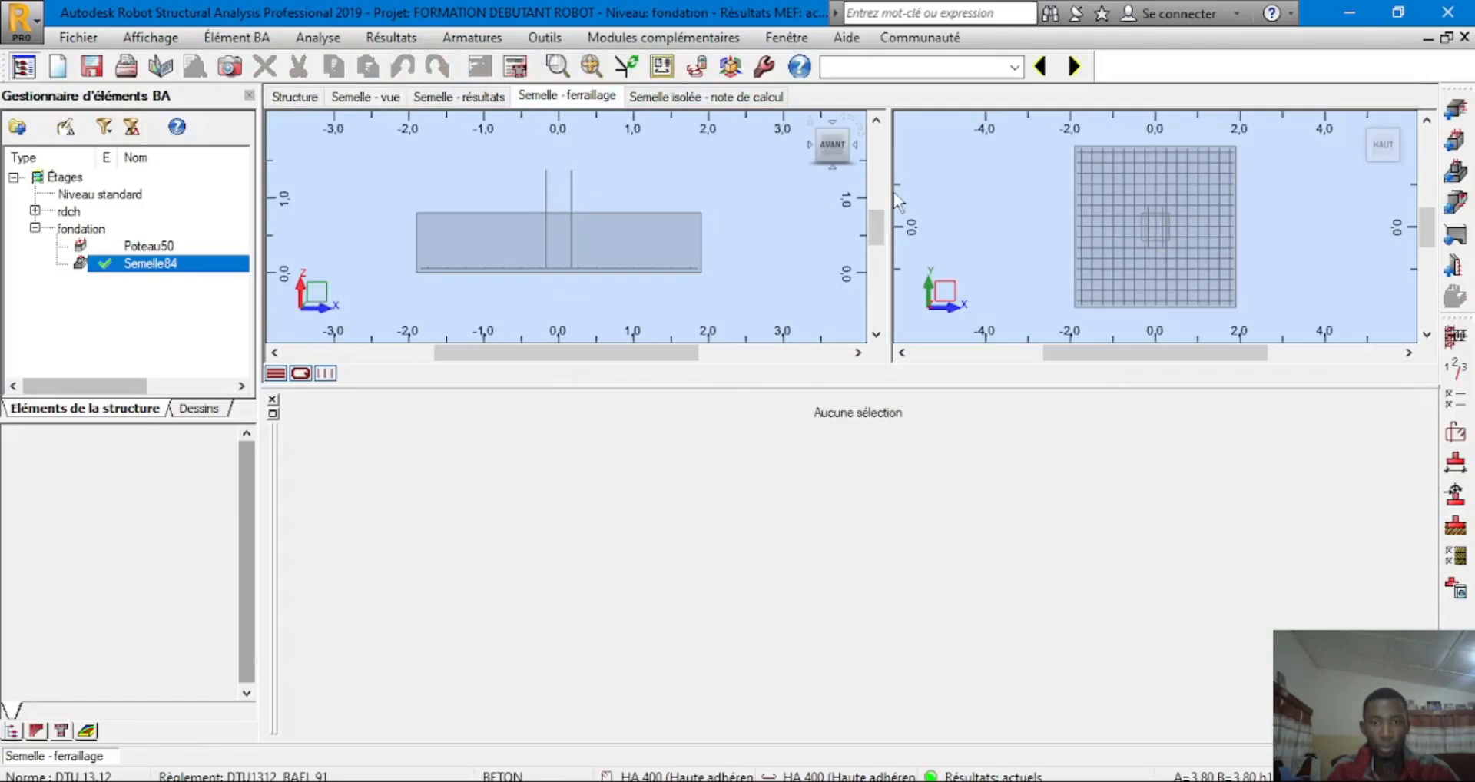
{"action": "left_click_drag", "start_coordinate": [892, 193], "coordinate": [260, 238]}
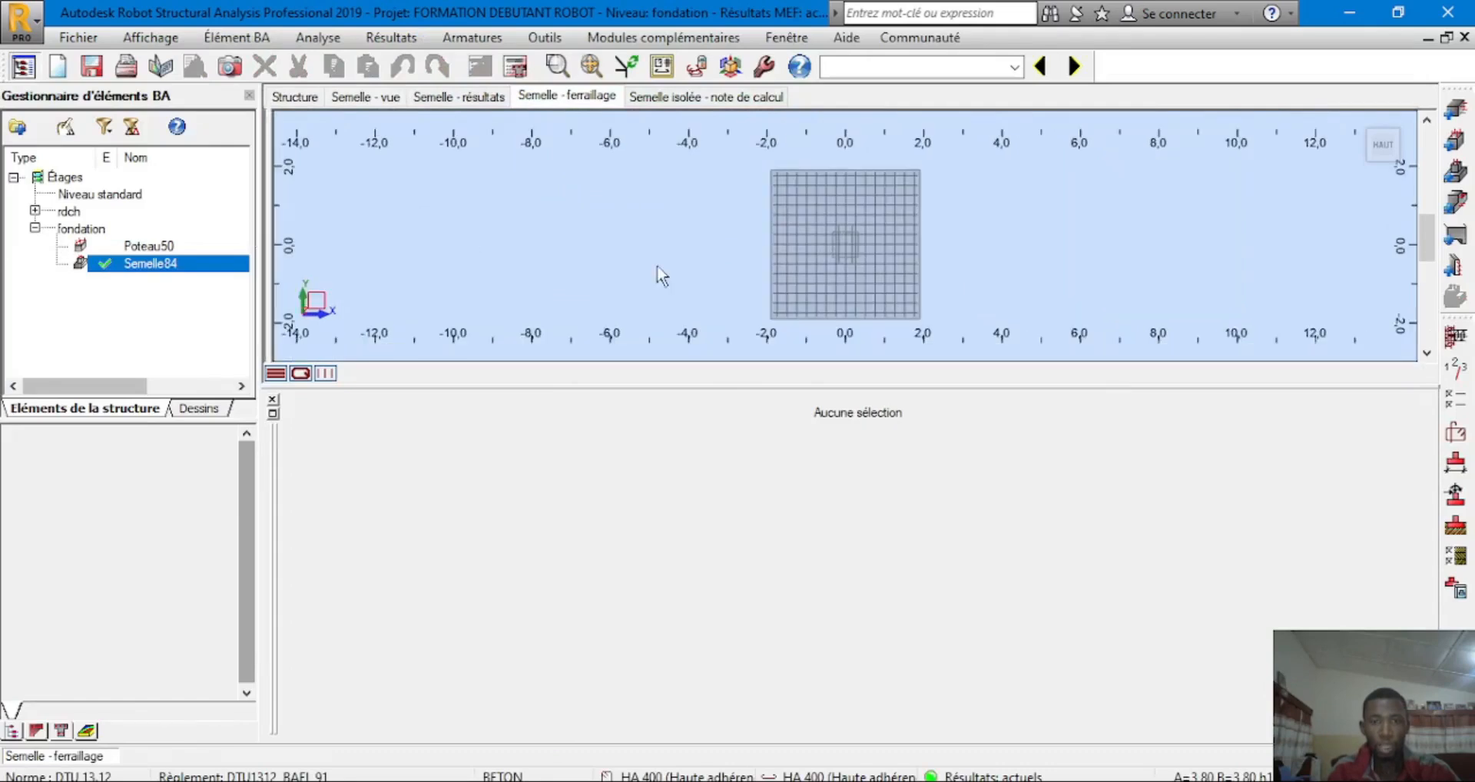
{"action": "left_click", "coordinate": [273, 400]}
{"action": "scroll", "coordinate": [836, 454], "scroll_direction": "up", "scroll_amount": 3}
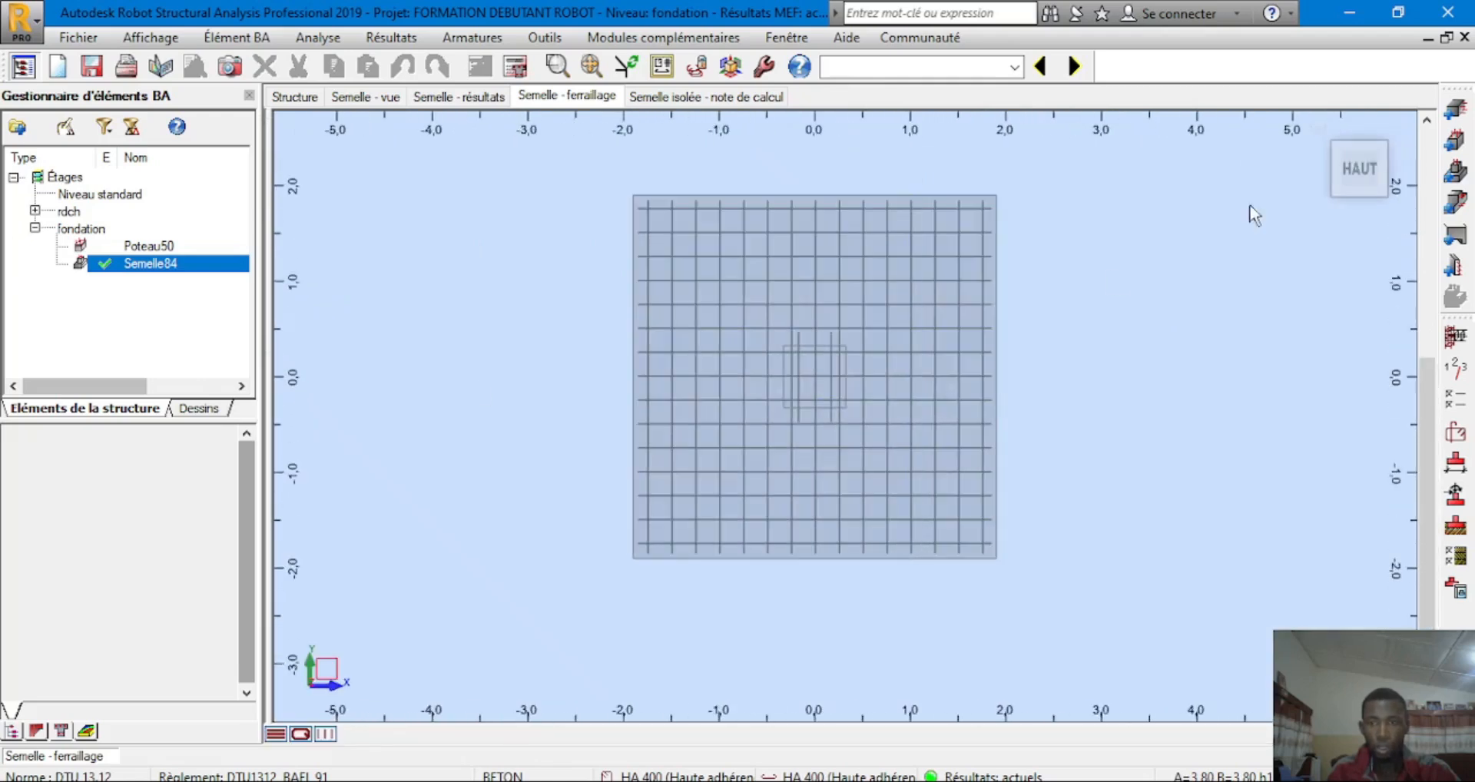
{"action": "left_click", "coordinate": [1321, 130]}
{"action": "middle_click_drag", "start_coordinate": [949, 484], "coordinate": [776, 425], "text": "shift"}
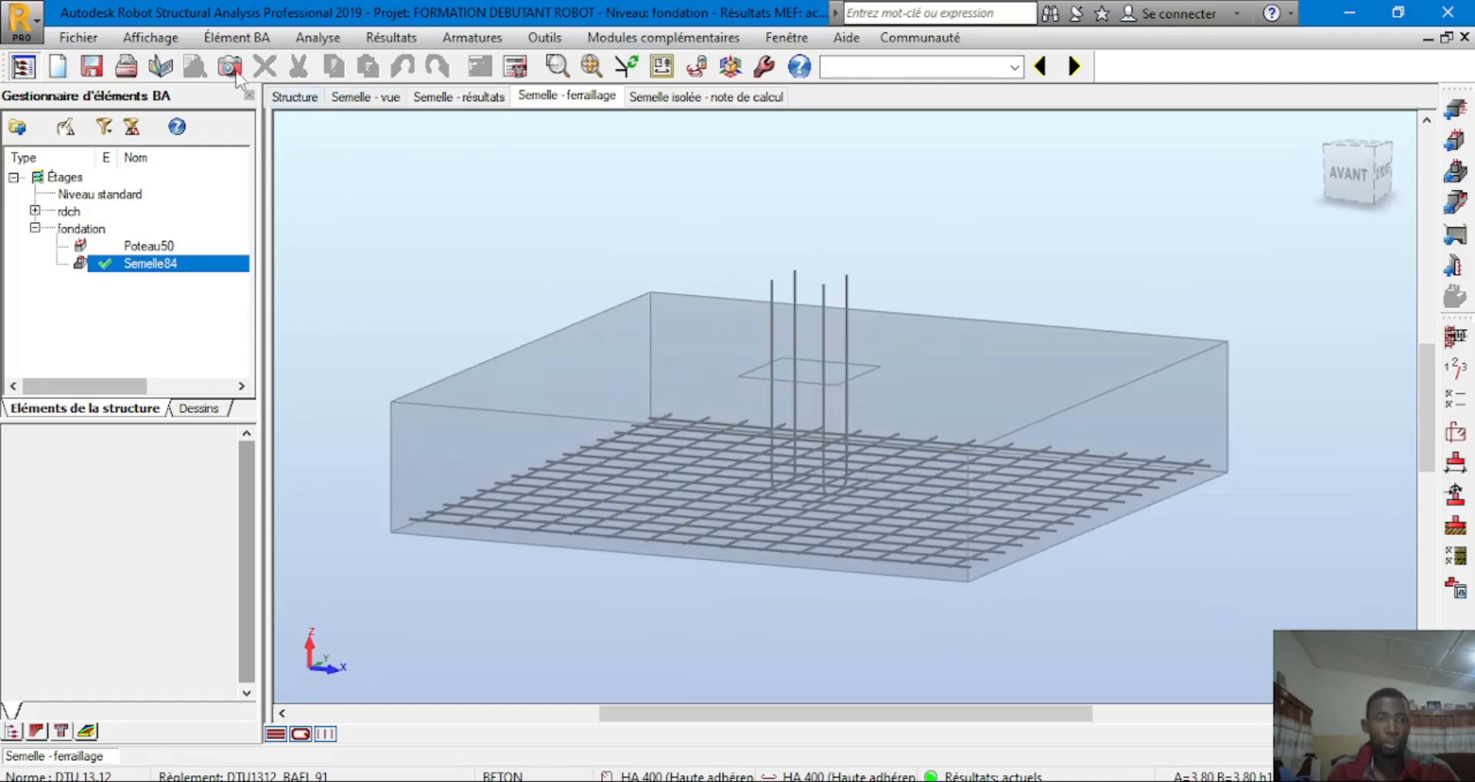
Print the 3D reinforcement view to PDF as ARMATURE 3D SEMELLE ISOLEE, inserting '3D' into the reused name
{"action": "left_click", "coordinate": [126, 66]}
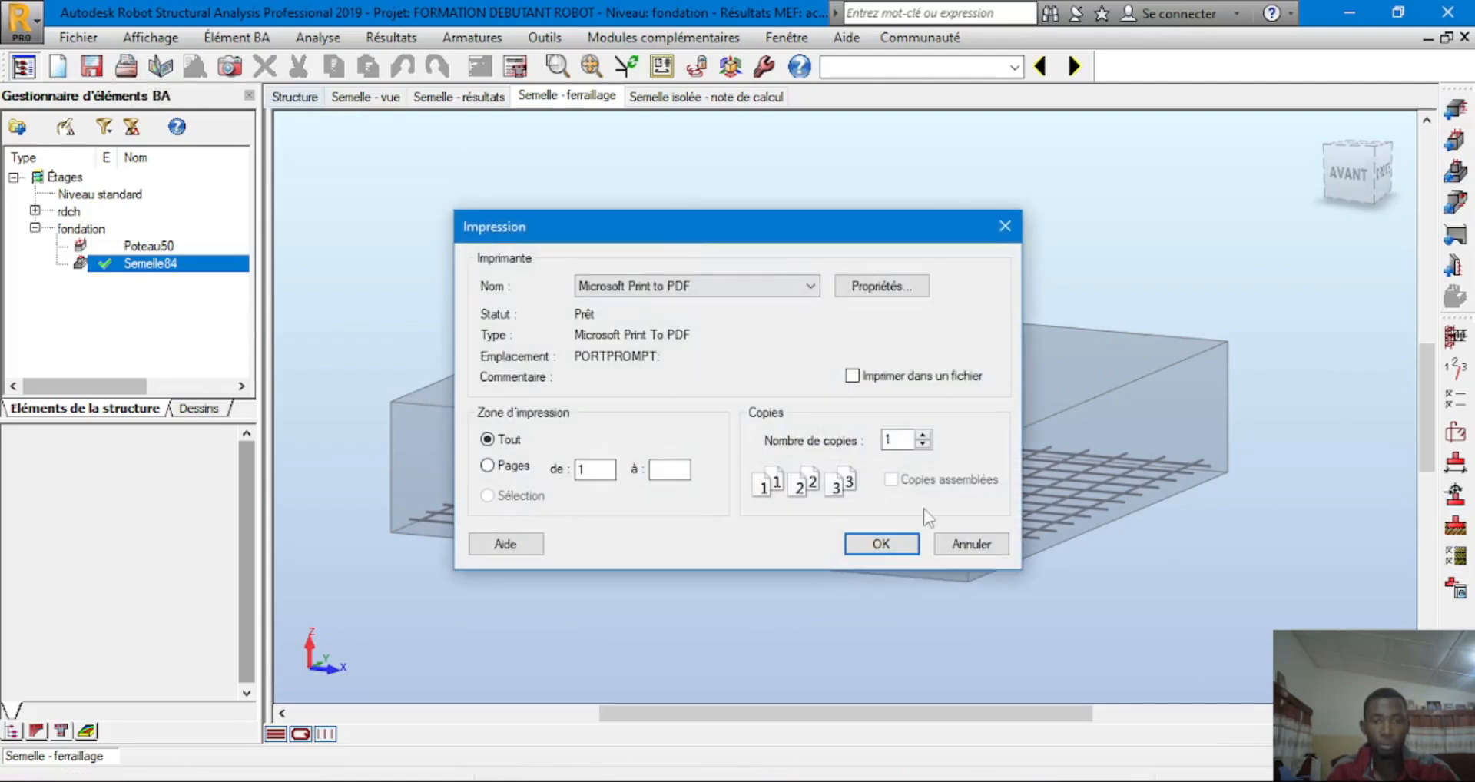
{"action": "left_click", "coordinate": [875, 542]}
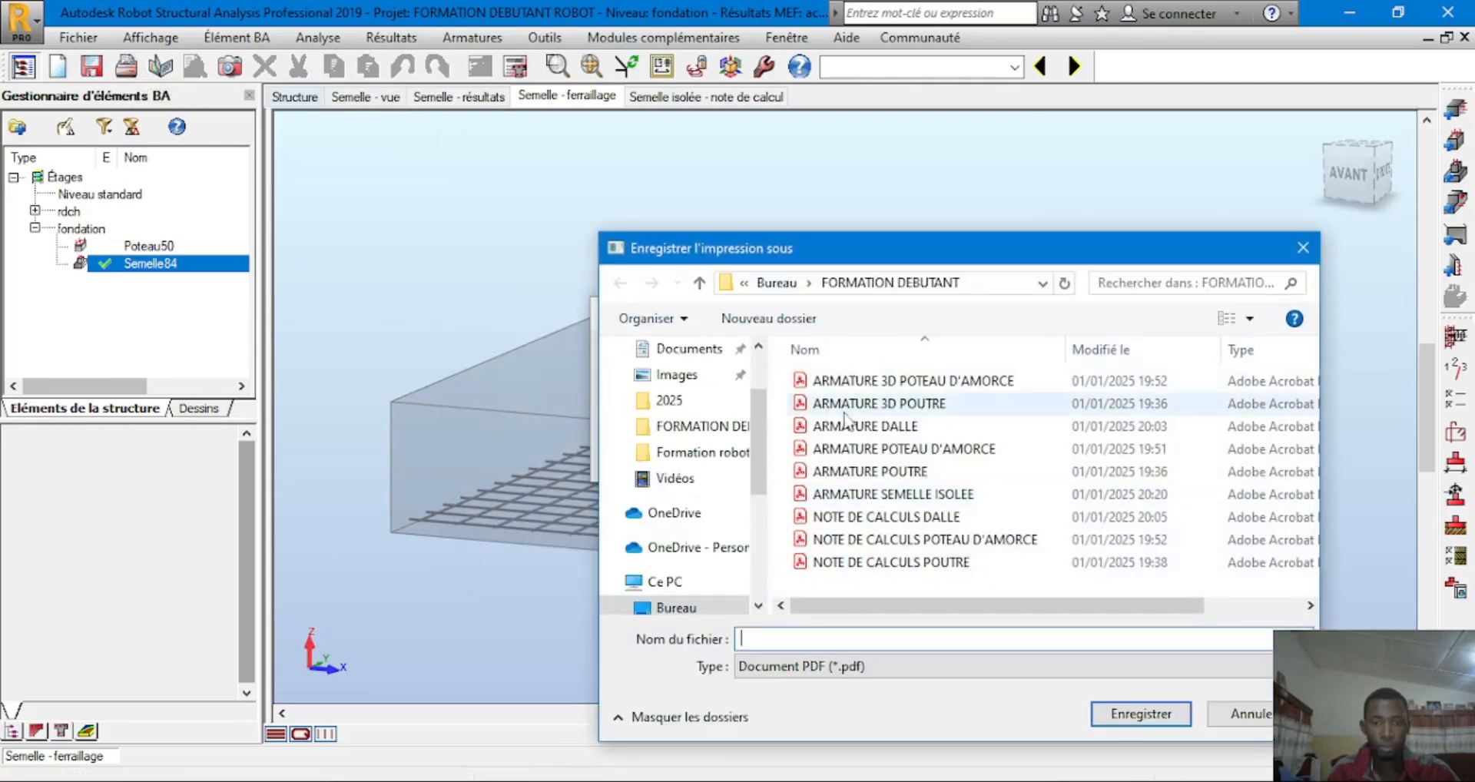
{"action": "left_click", "coordinate": [872, 495]}
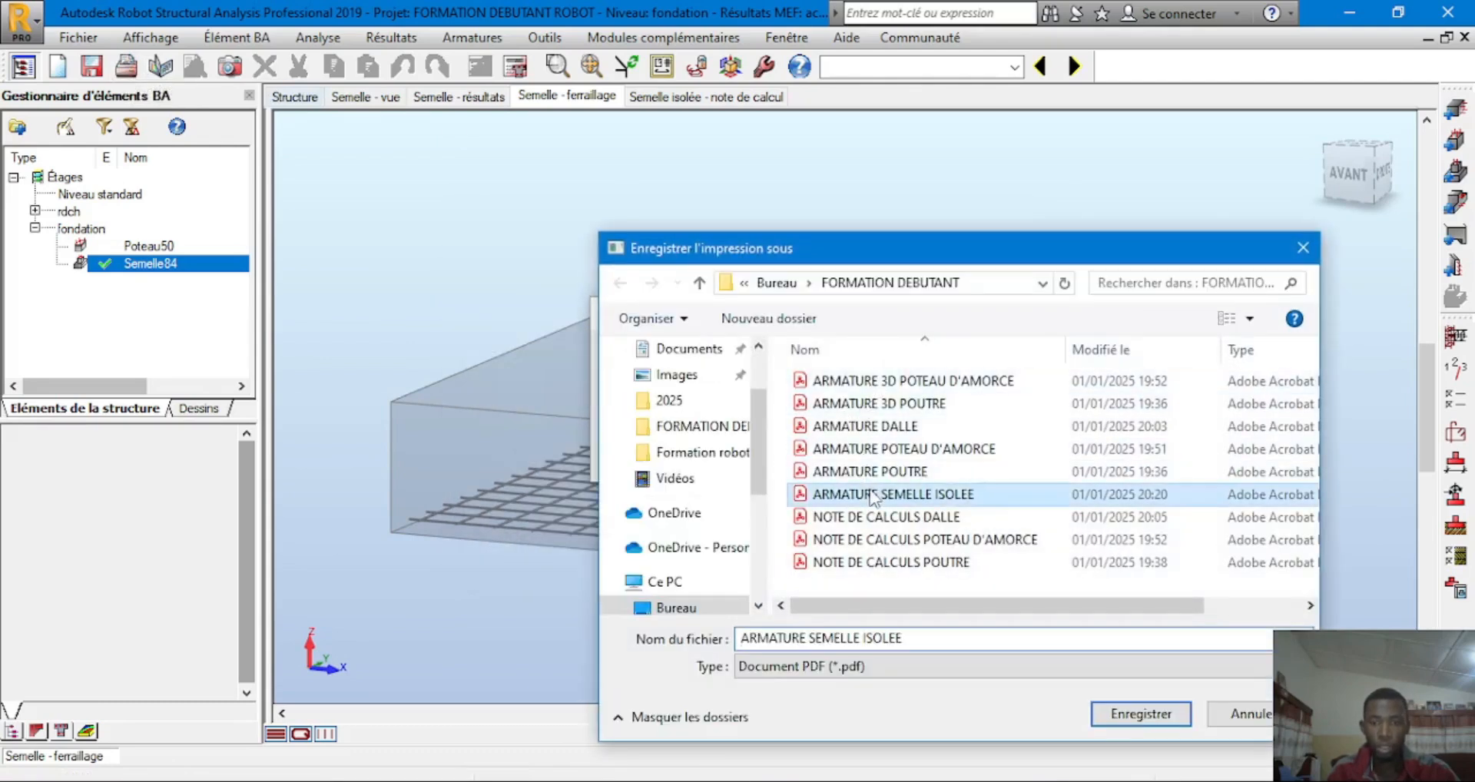
{"action": "left_click", "coordinate": [806, 638]}
{"action": "double_click", "coordinate": [806, 639]}
{"action": "left_click", "coordinate": [806, 638]}
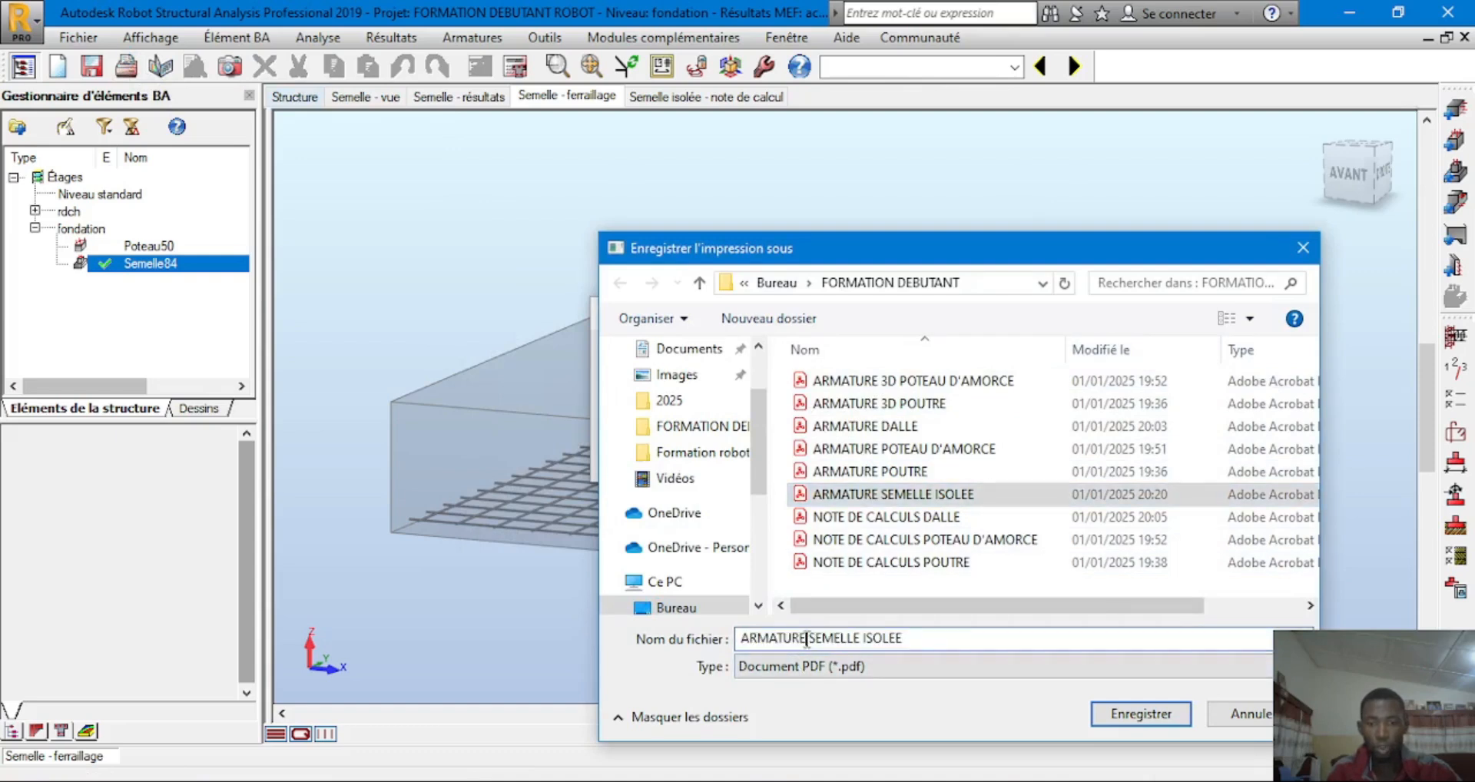
{"action": "type", "text": "3D"}
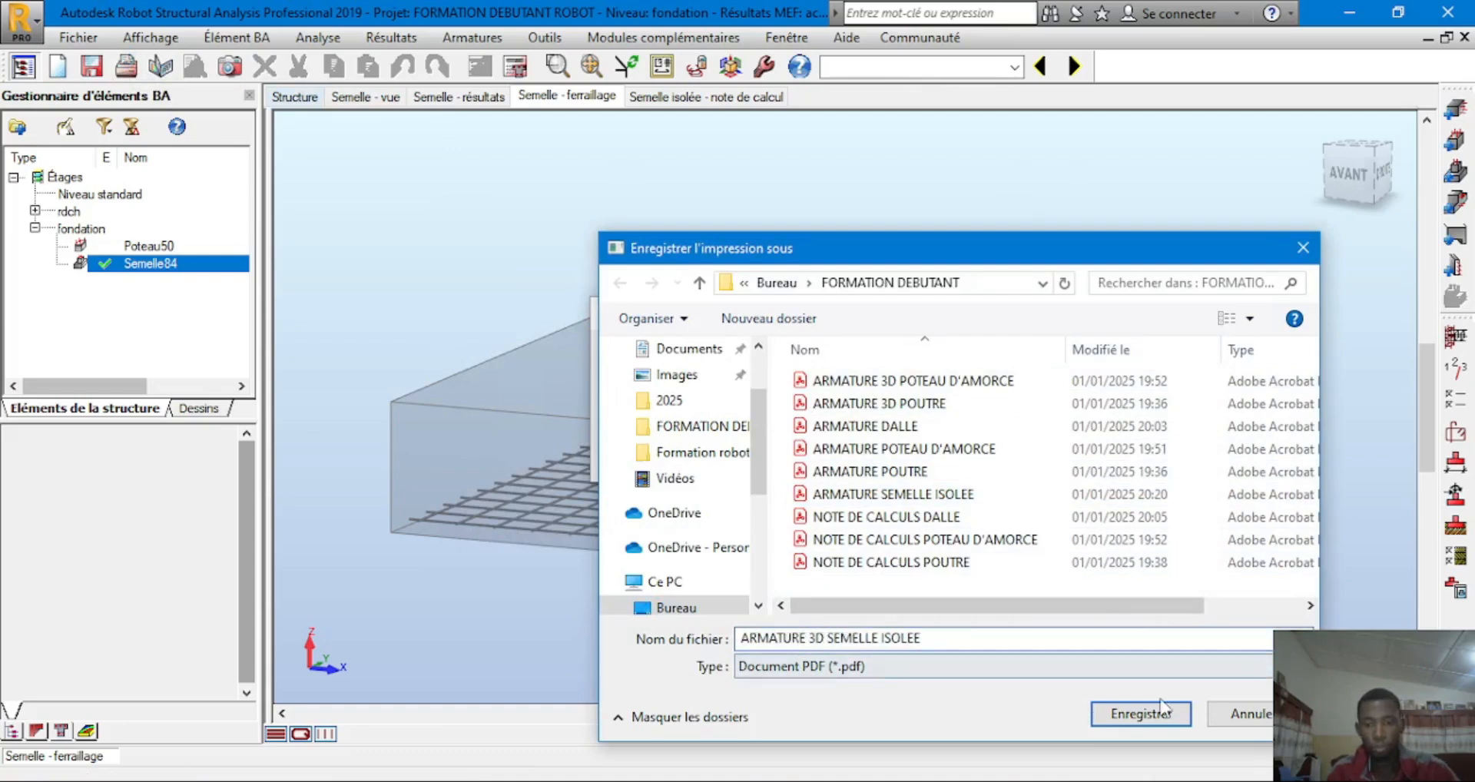
{"action": "left_click", "coordinate": [1141, 714]}
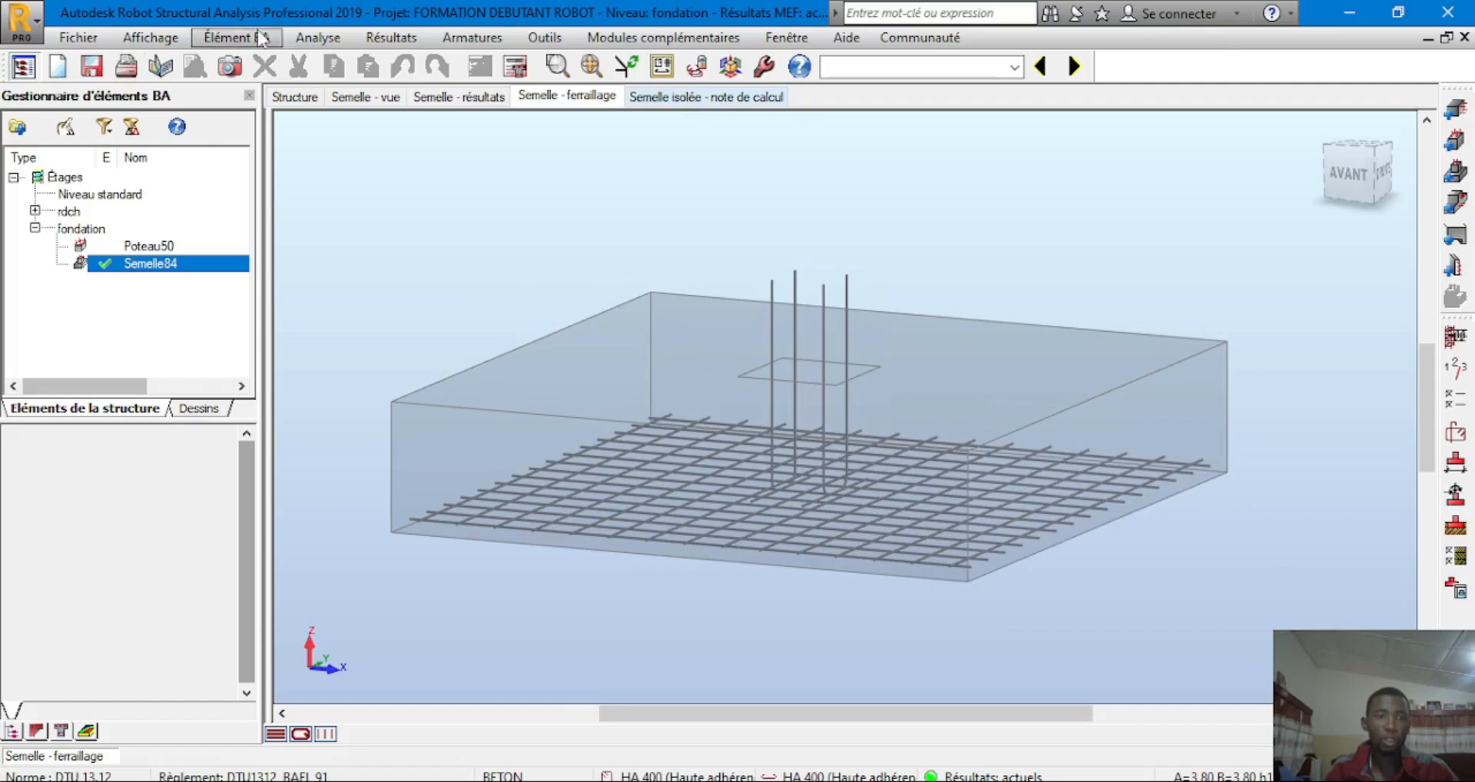
{"action": "left_click", "coordinate": [391, 38]}
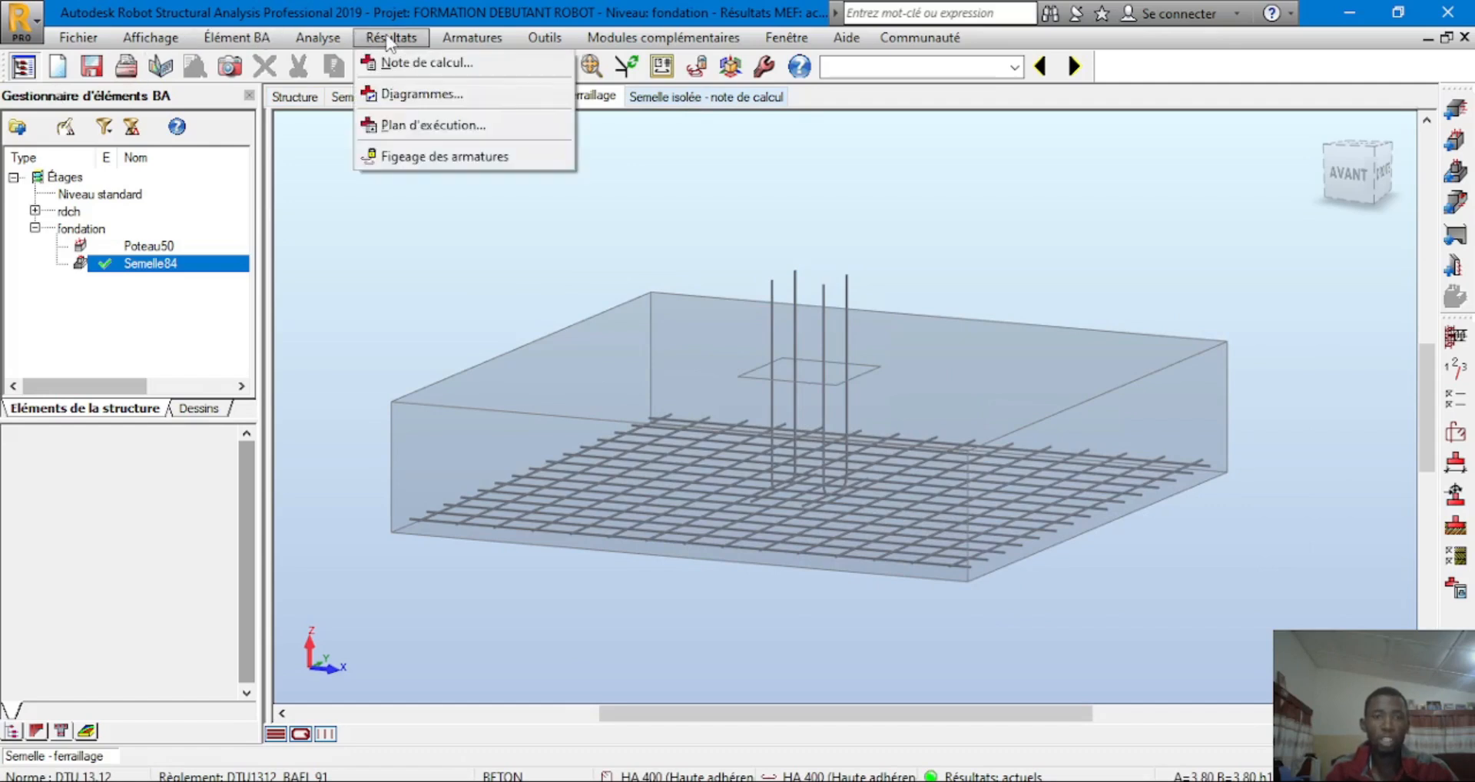
Generate the Semelle84 note full-window and scroll to Quantitatif: 11,55 m3 concrete, 187,31 kg steel
{"action": "left_click", "coordinate": [421, 59]}
{"action": "left_click", "coordinate": [680, 631]}
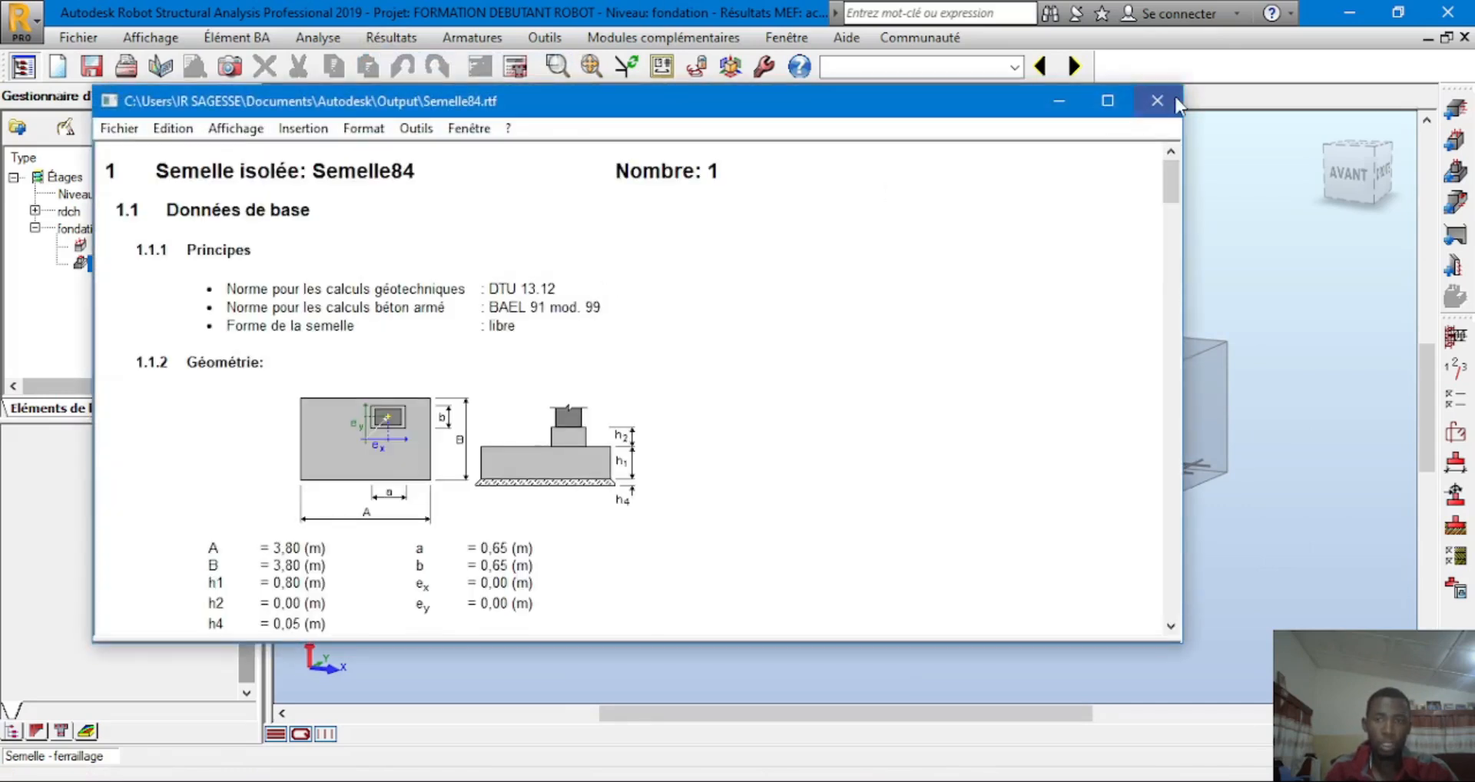
{"action": "left_click", "coordinate": [1107, 101]}
{"action": "scroll", "coordinate": [552, 225], "scroll_direction": "down", "scroll_amount": 2}
{"action": "scroll", "coordinate": [553, 225], "scroll_direction": "down", "scroll_amount": 20}
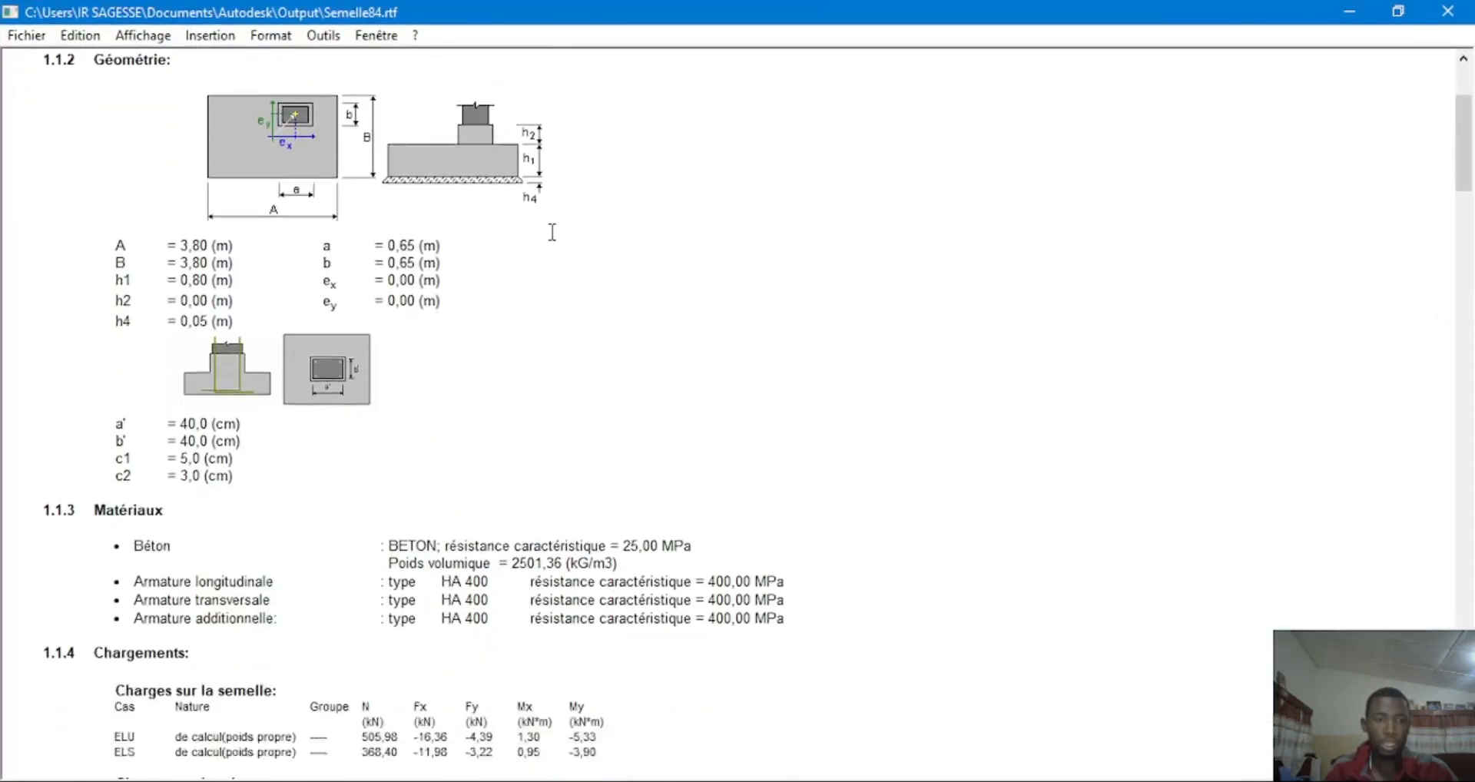
{"action": "scroll", "coordinate": [553, 239], "scroll_direction": "down", "scroll_amount": 20}
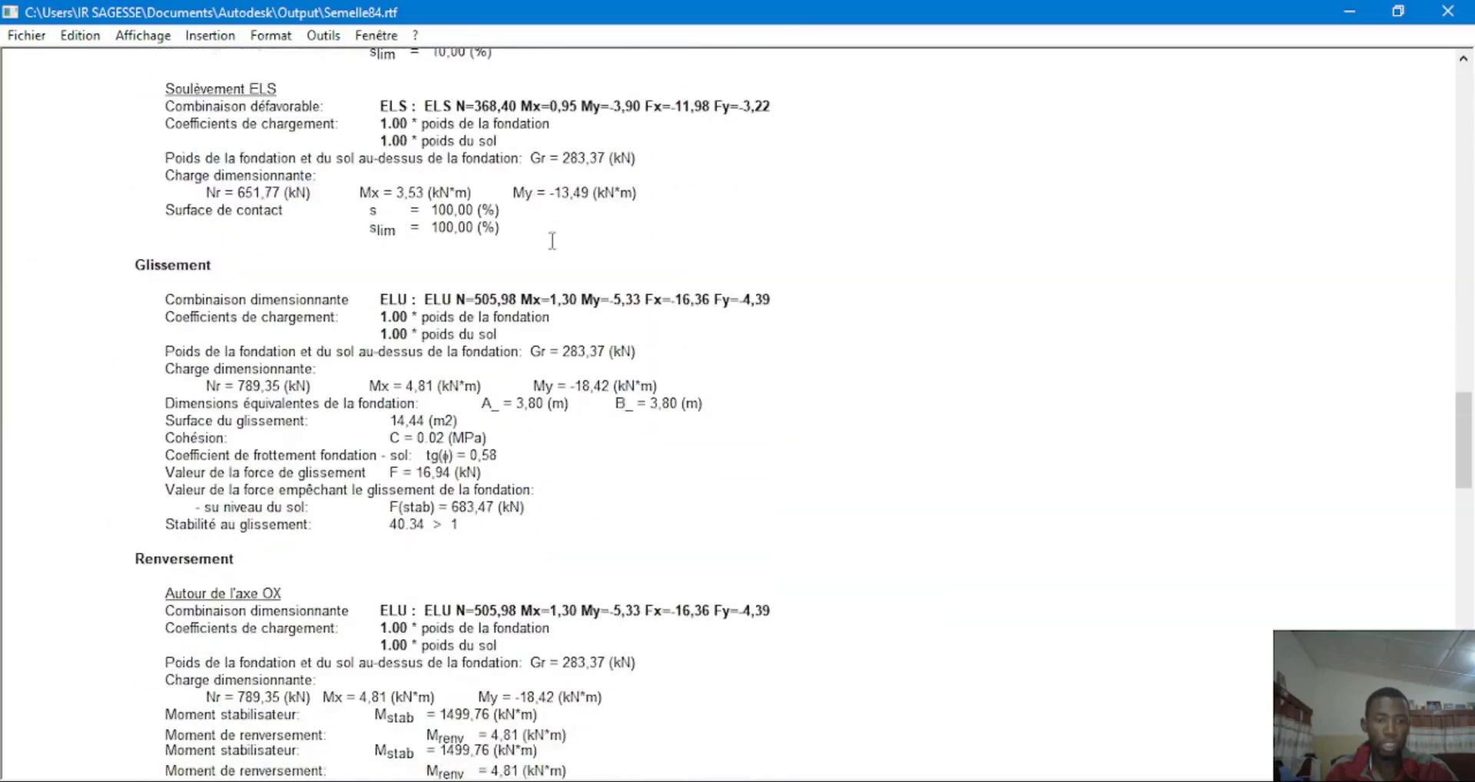
{"action": "scroll", "coordinate": [528, 192], "scroll_direction": "down", "scroll_amount": 6}
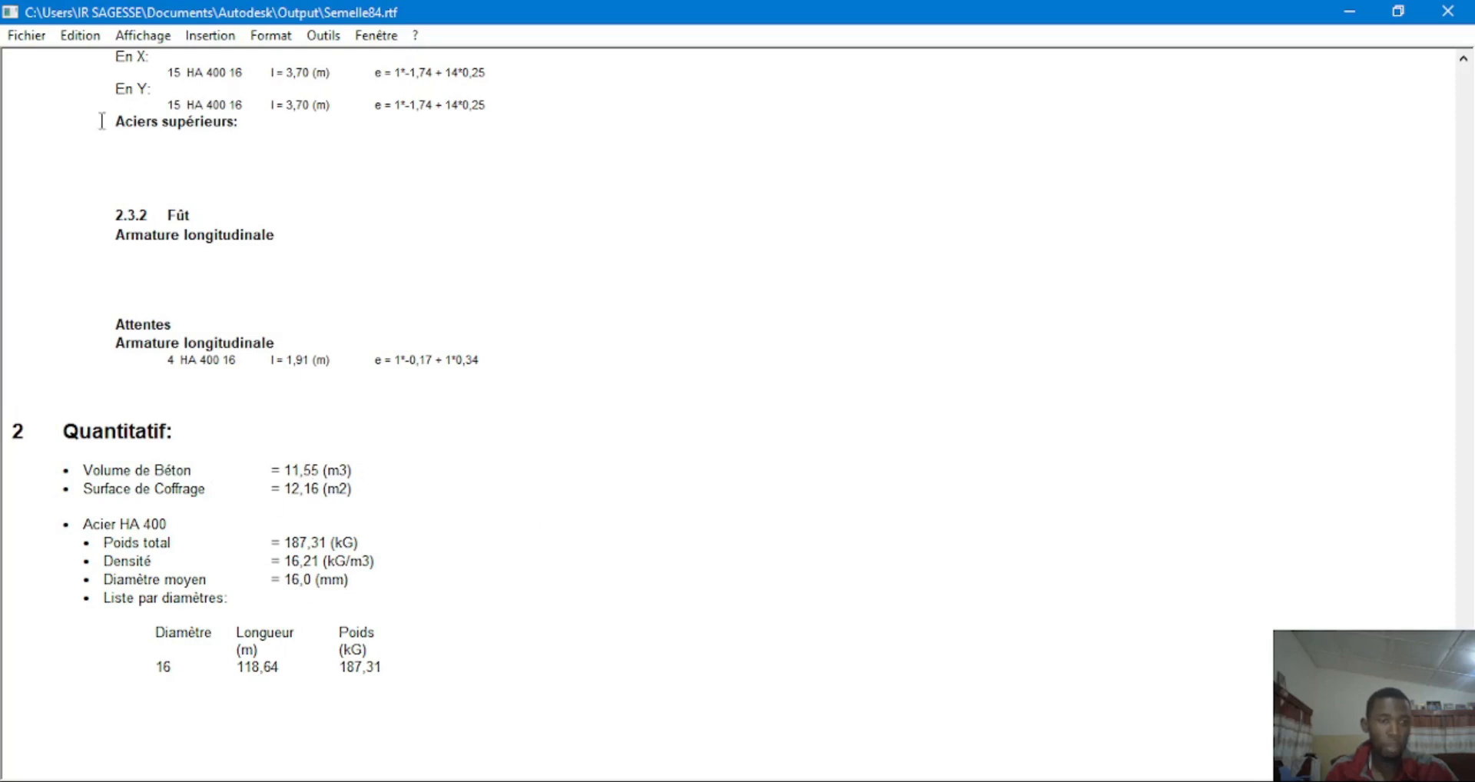
Print the calculation note to PDF as NOTE DE CALCULS SEMELLE ISOLEE, then close the note window
{"action": "left_click", "coordinate": [27, 35]}
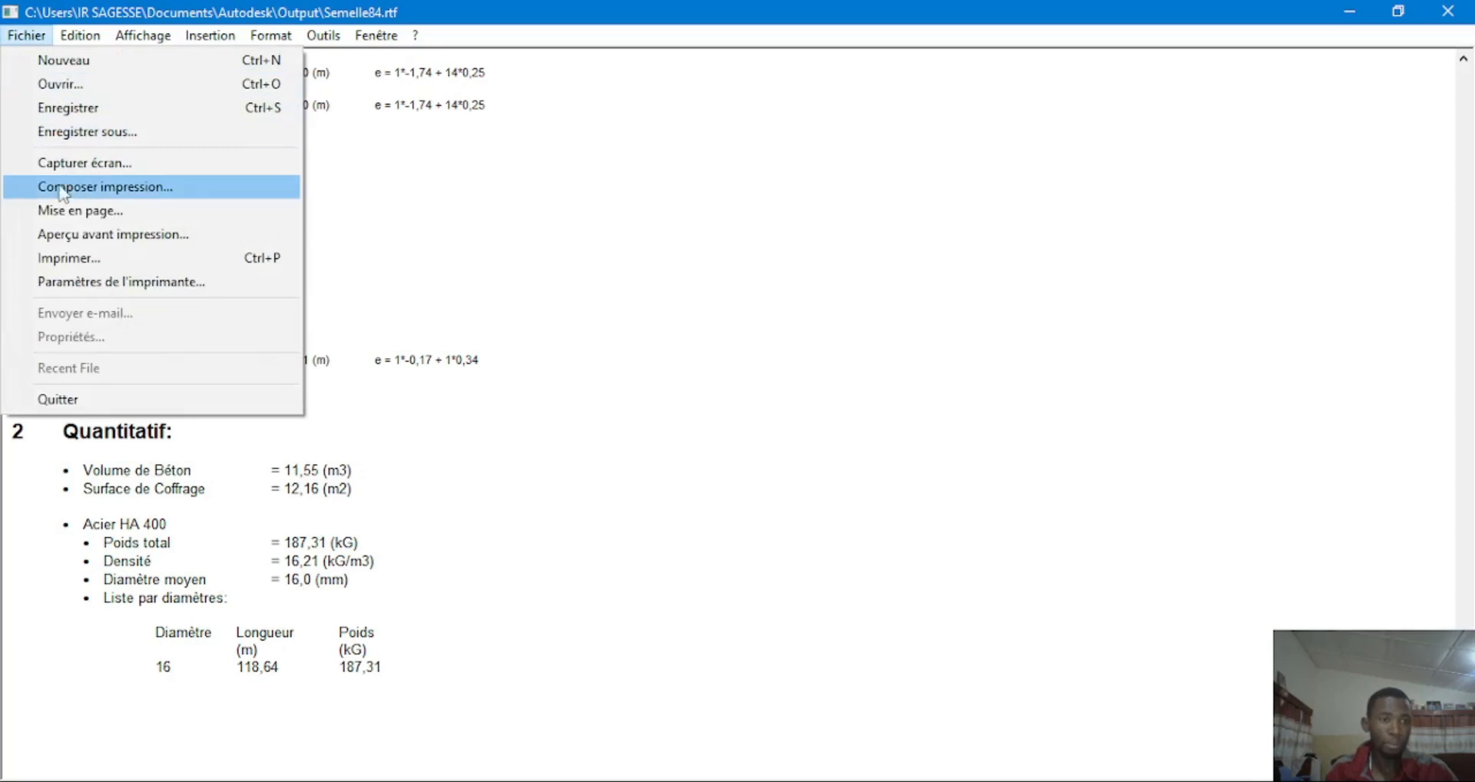
{"action": "left_click", "coordinate": [68, 258]}
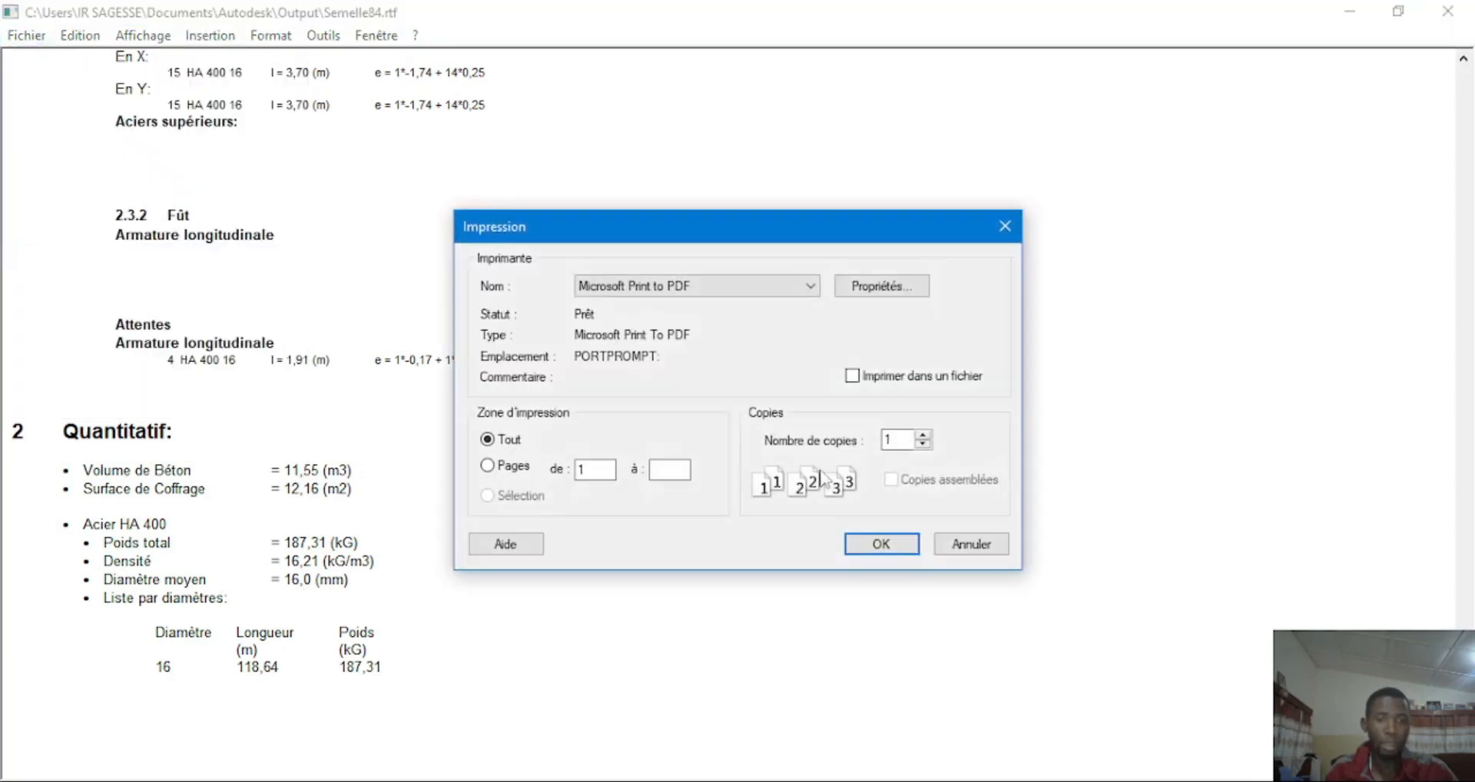
{"action": "left_click", "coordinate": [875, 545]}
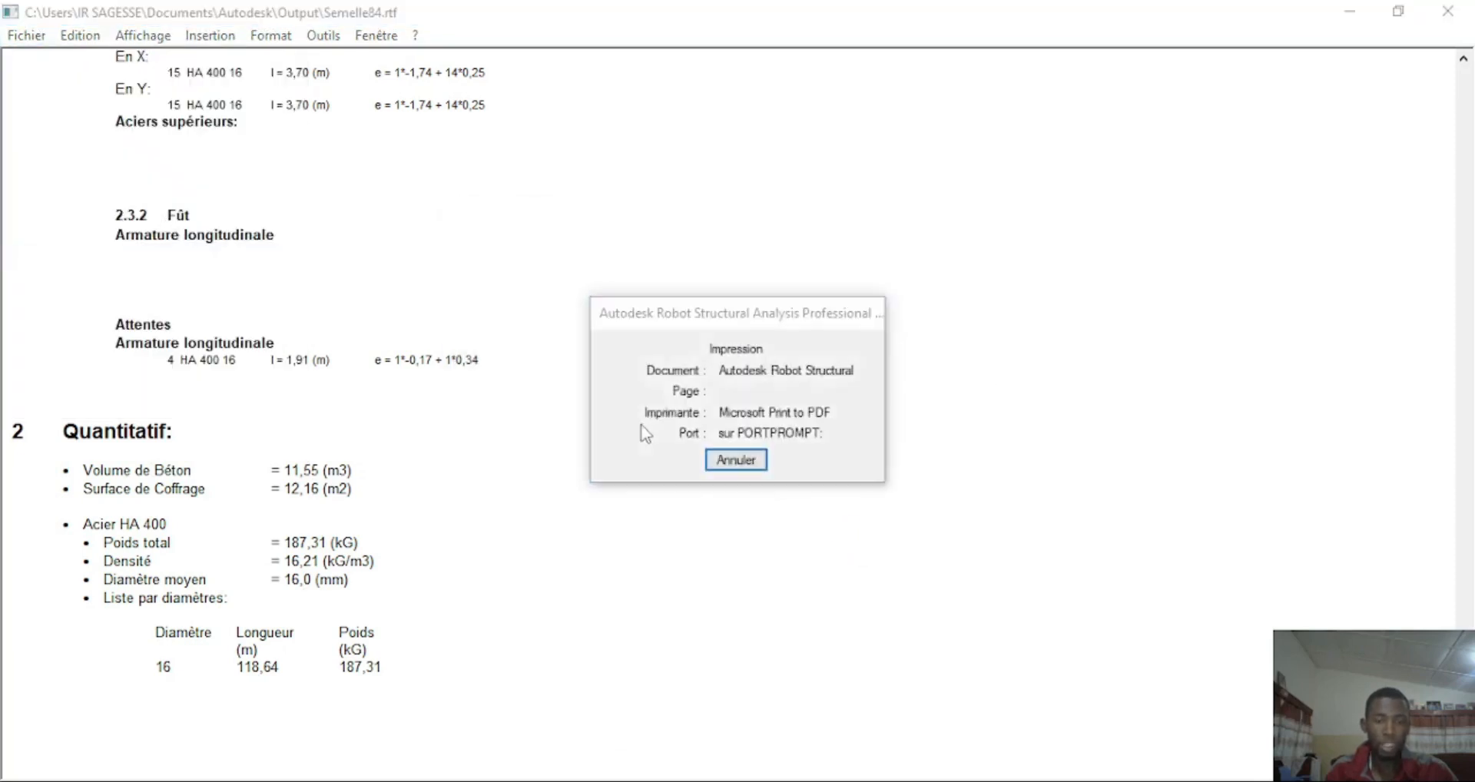
{"action": "type", "text": "NOTE DE CA"}
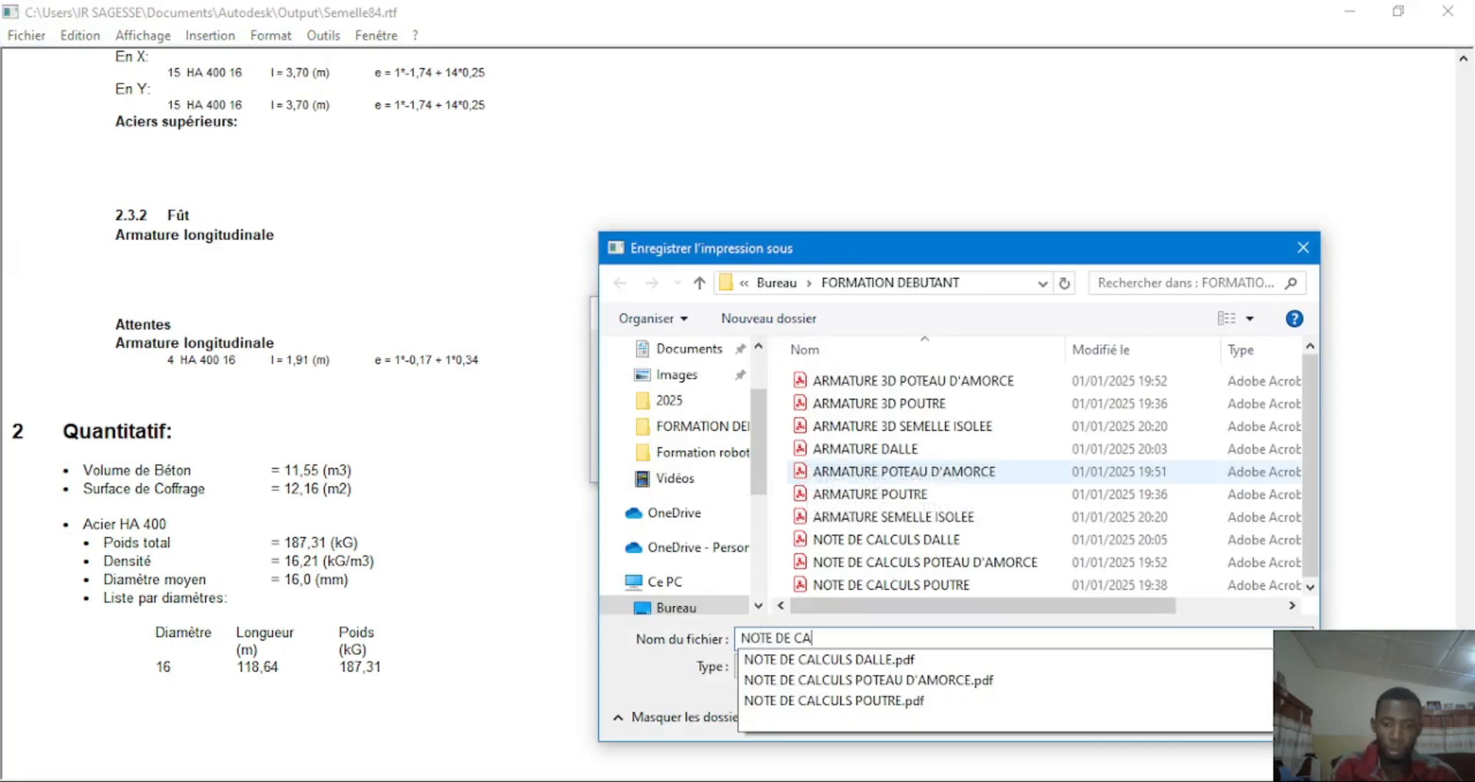
{"action": "type", "text": "LCULS SEMELLE ISO"}
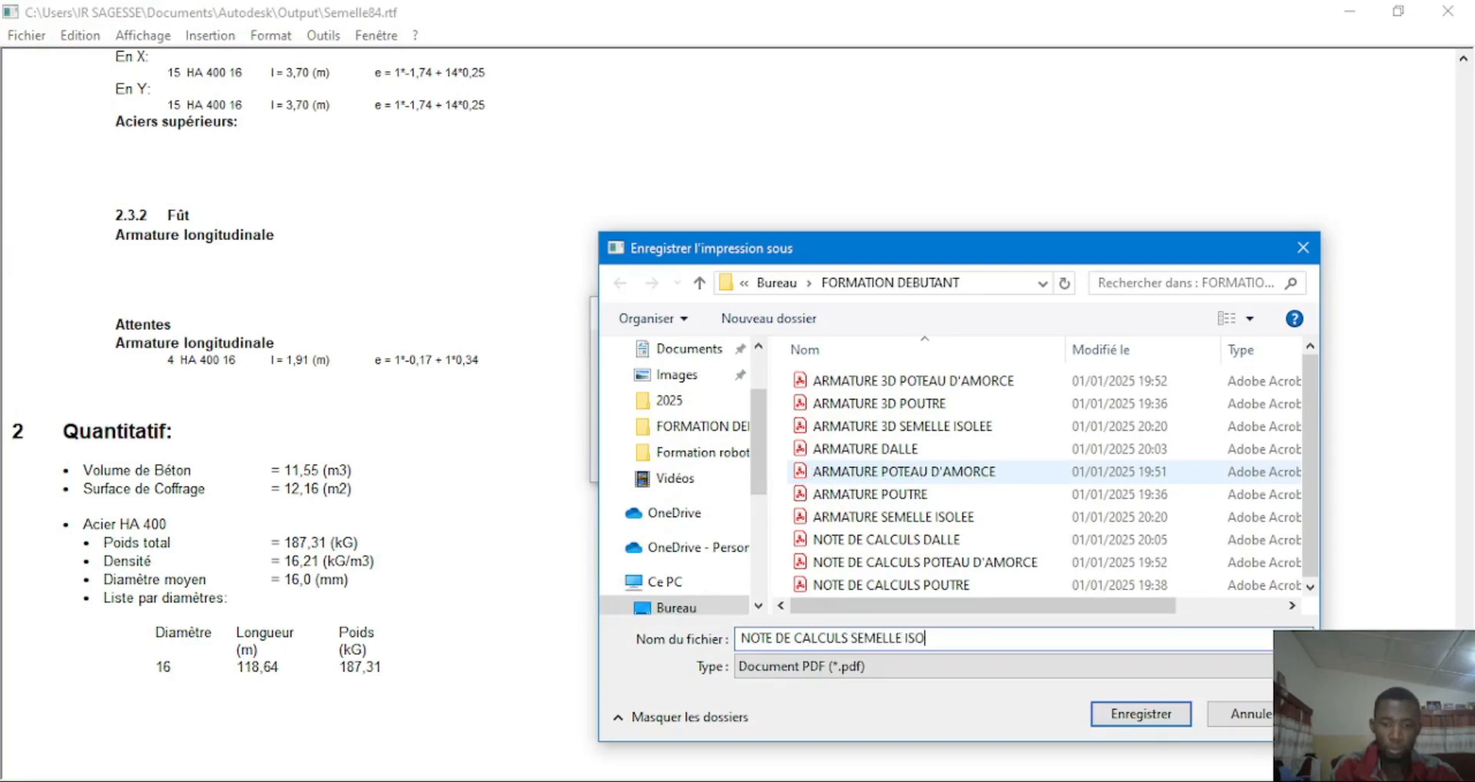
{"action": "type", "text": "LEE"}
{"action": "left_click", "coordinate": [1140, 713]}
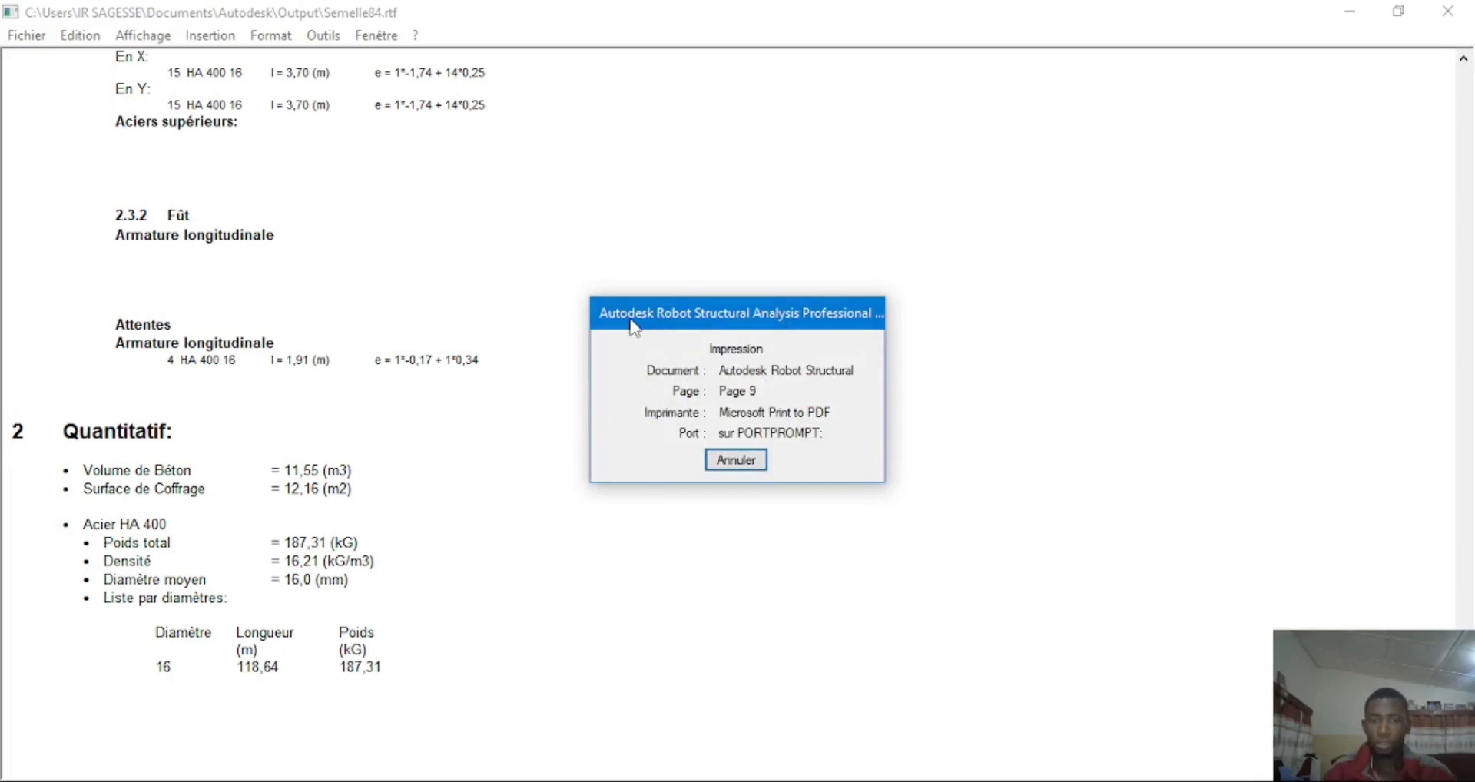
{"action": "left_click", "coordinate": [1447, 11]}
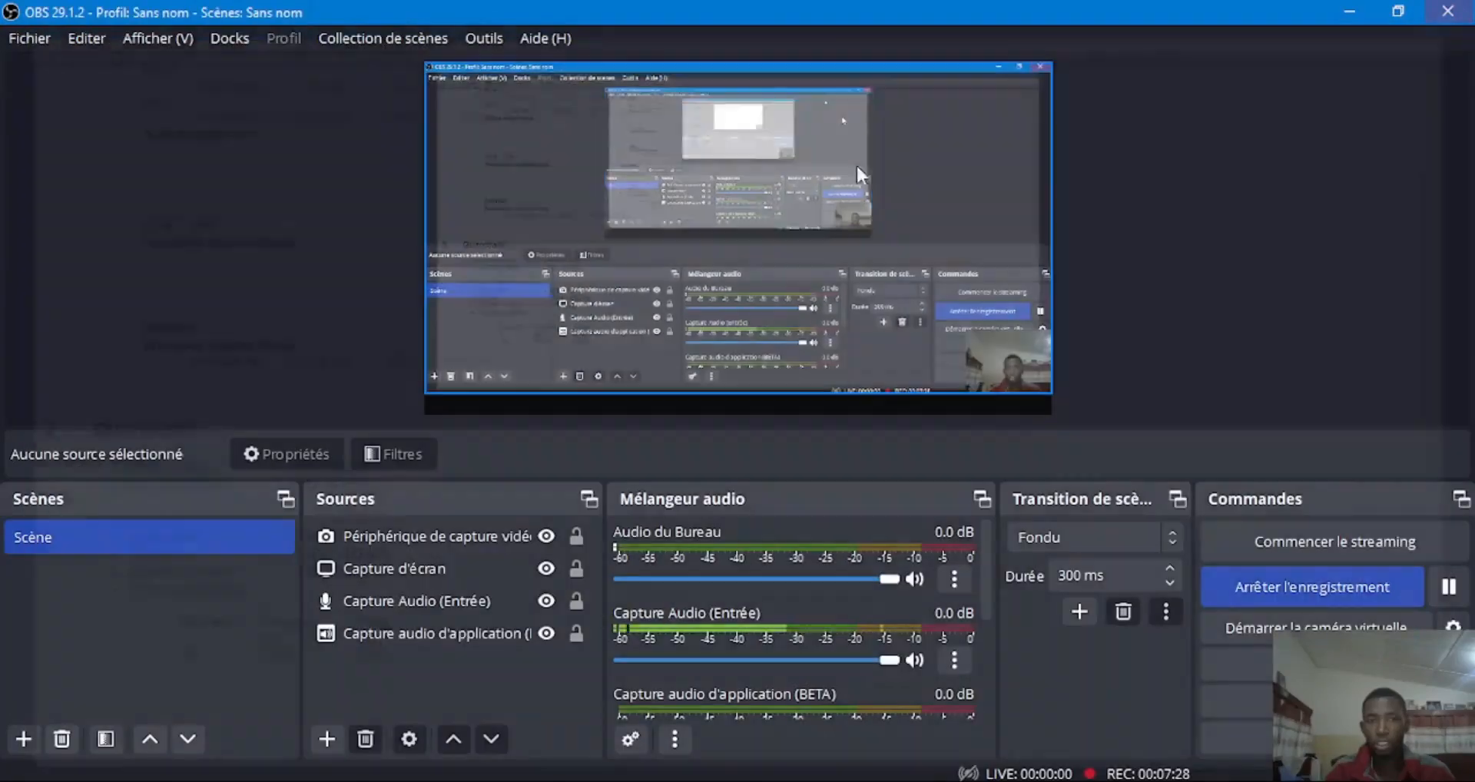
Switch back to the Géométrie layout of the whole structure and close the empty Vue:1 window
{"action": "key", "text": "alt+Tab"}
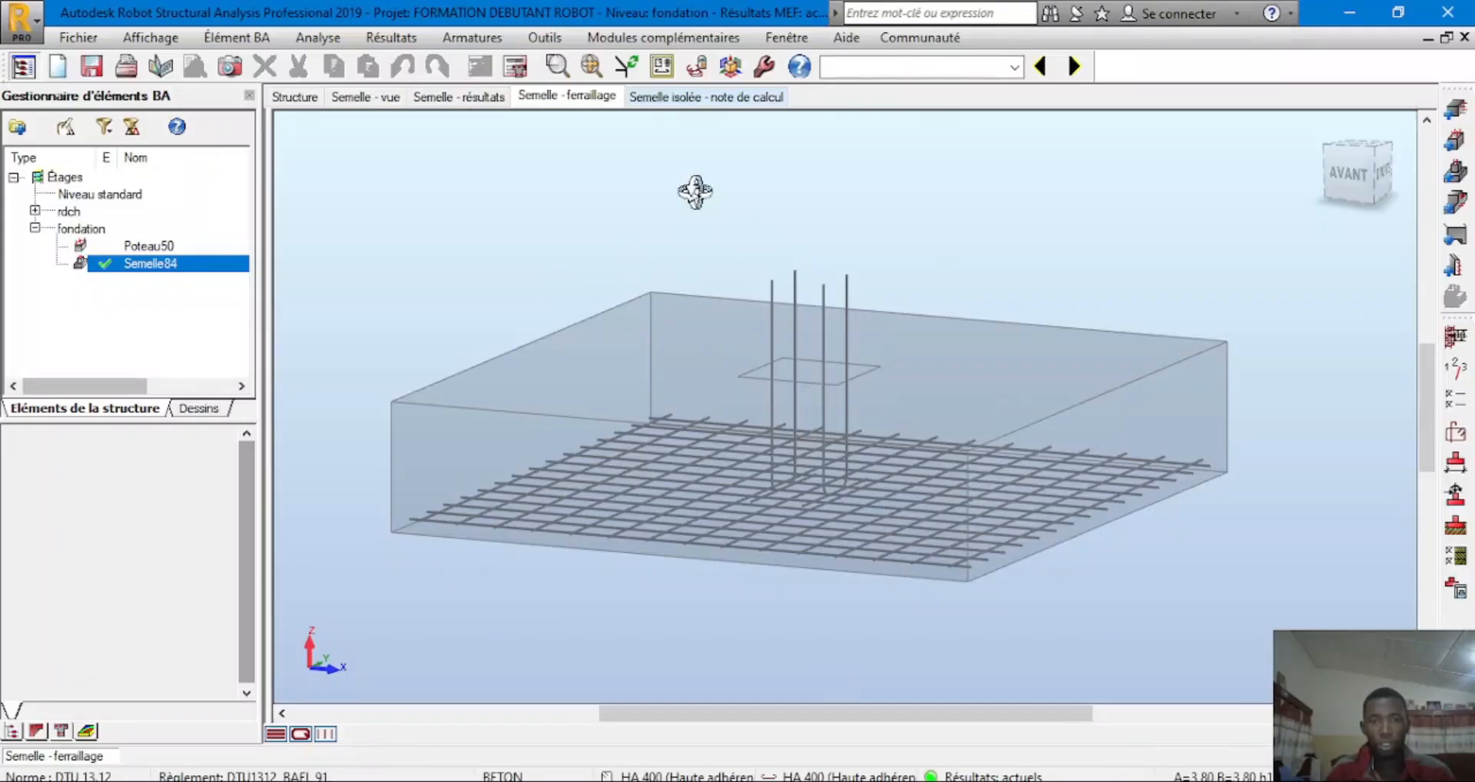
{"action": "left_click", "coordinate": [1018, 68]}
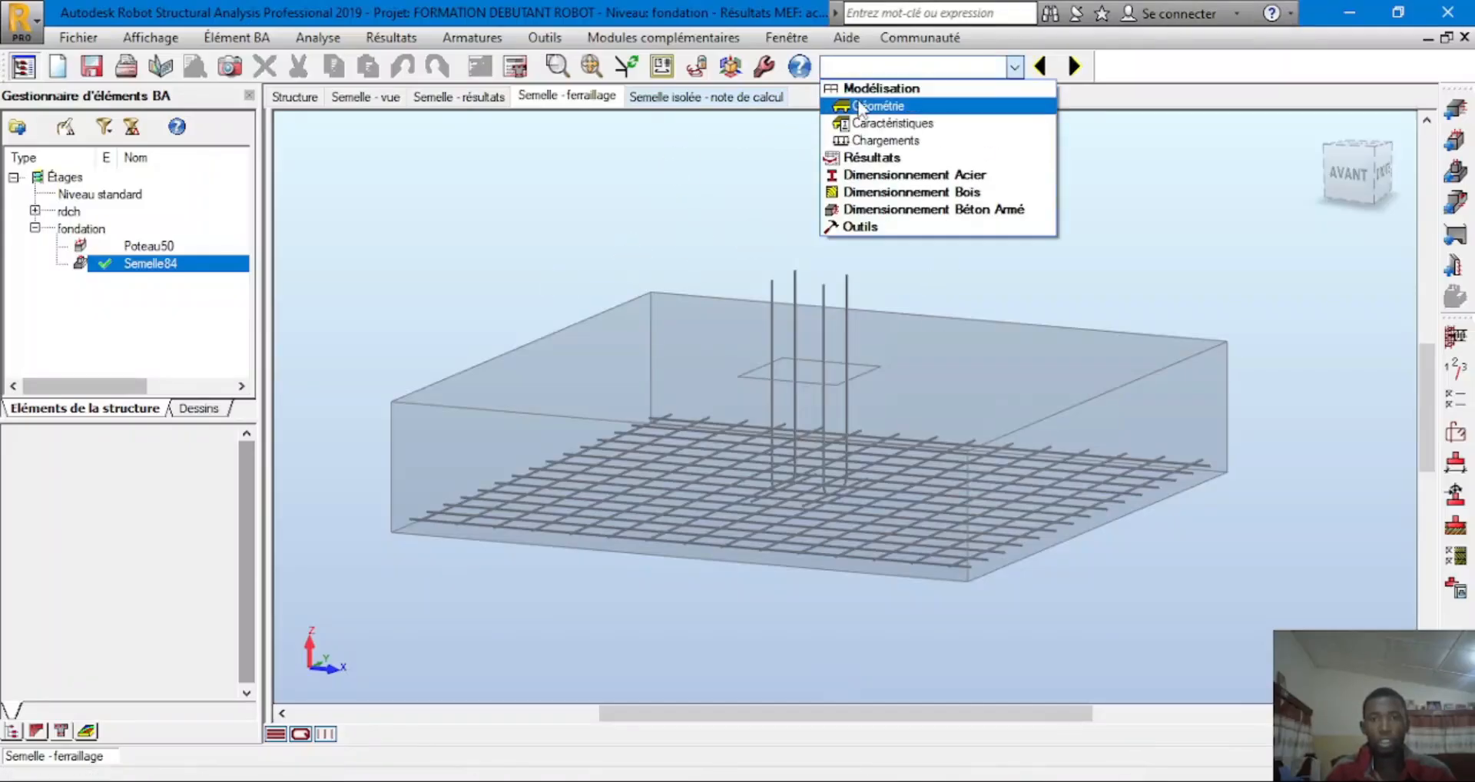
{"action": "left_click", "coordinate": [856, 102]}
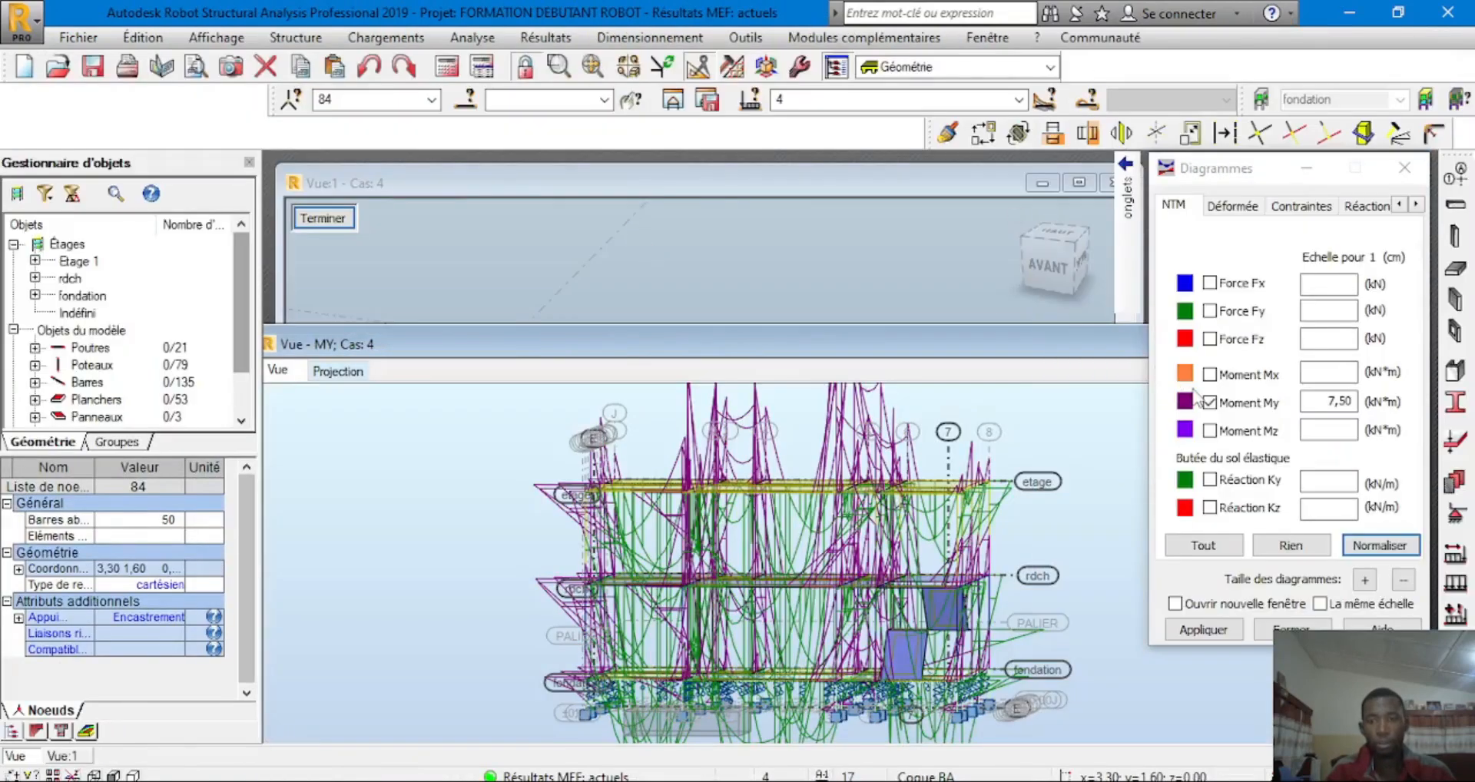
{"action": "left_click", "coordinate": [1204, 401]}
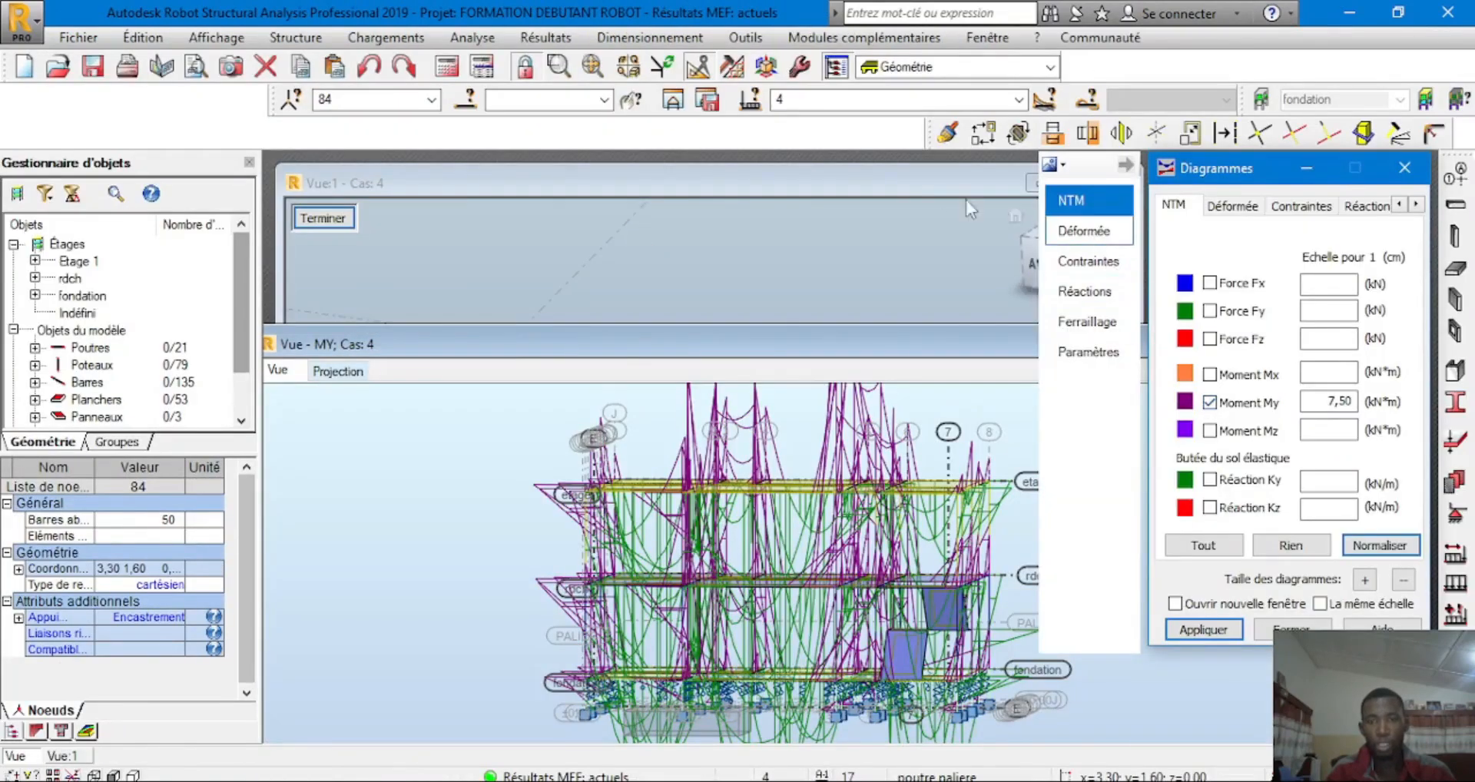
{"action": "left_click", "coordinate": [989, 187]}
{"action": "left_click", "coordinate": [1105, 182]}
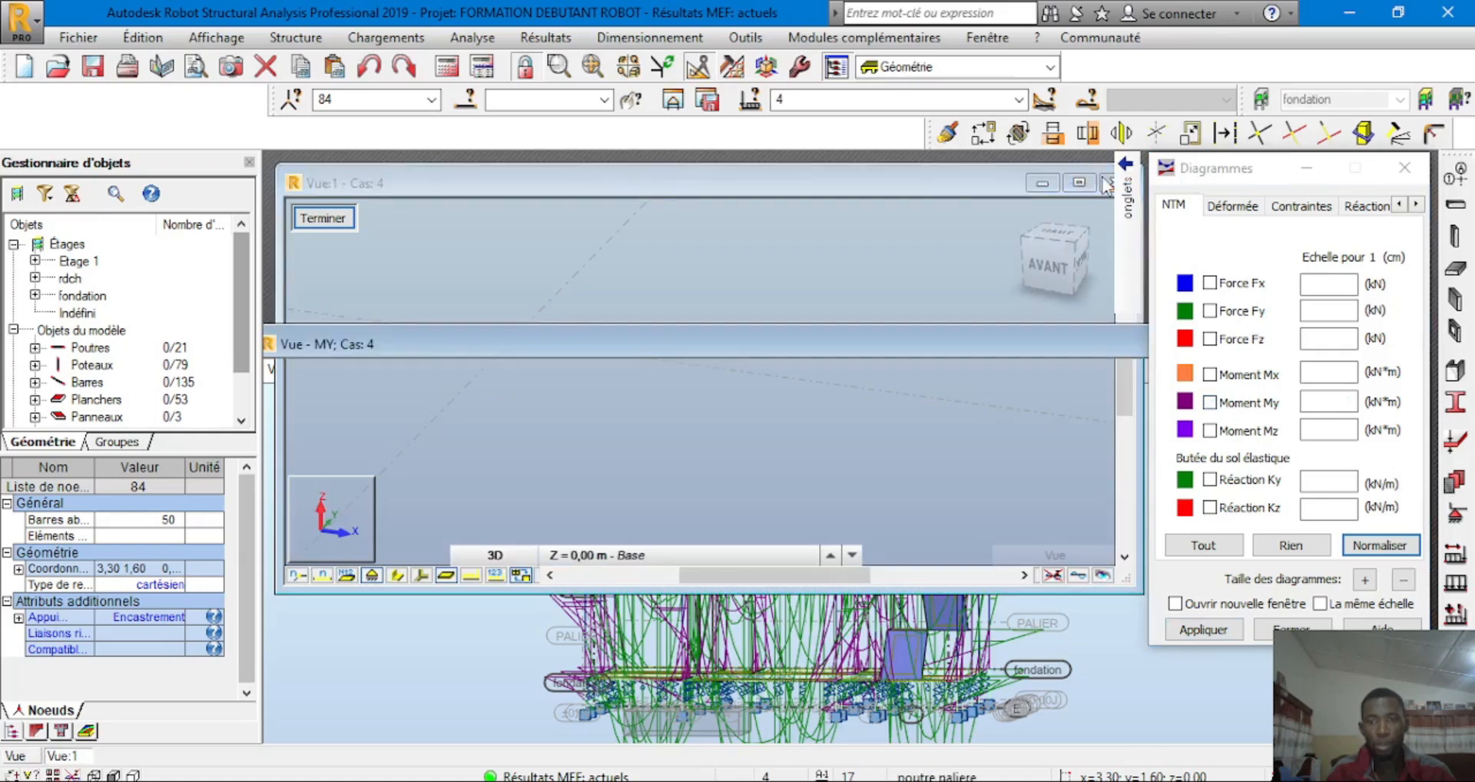
Uncheck Moment My in the Diagrammes settings and apply it to remove the diagram
{"action": "left_click", "coordinate": [1209, 402]}
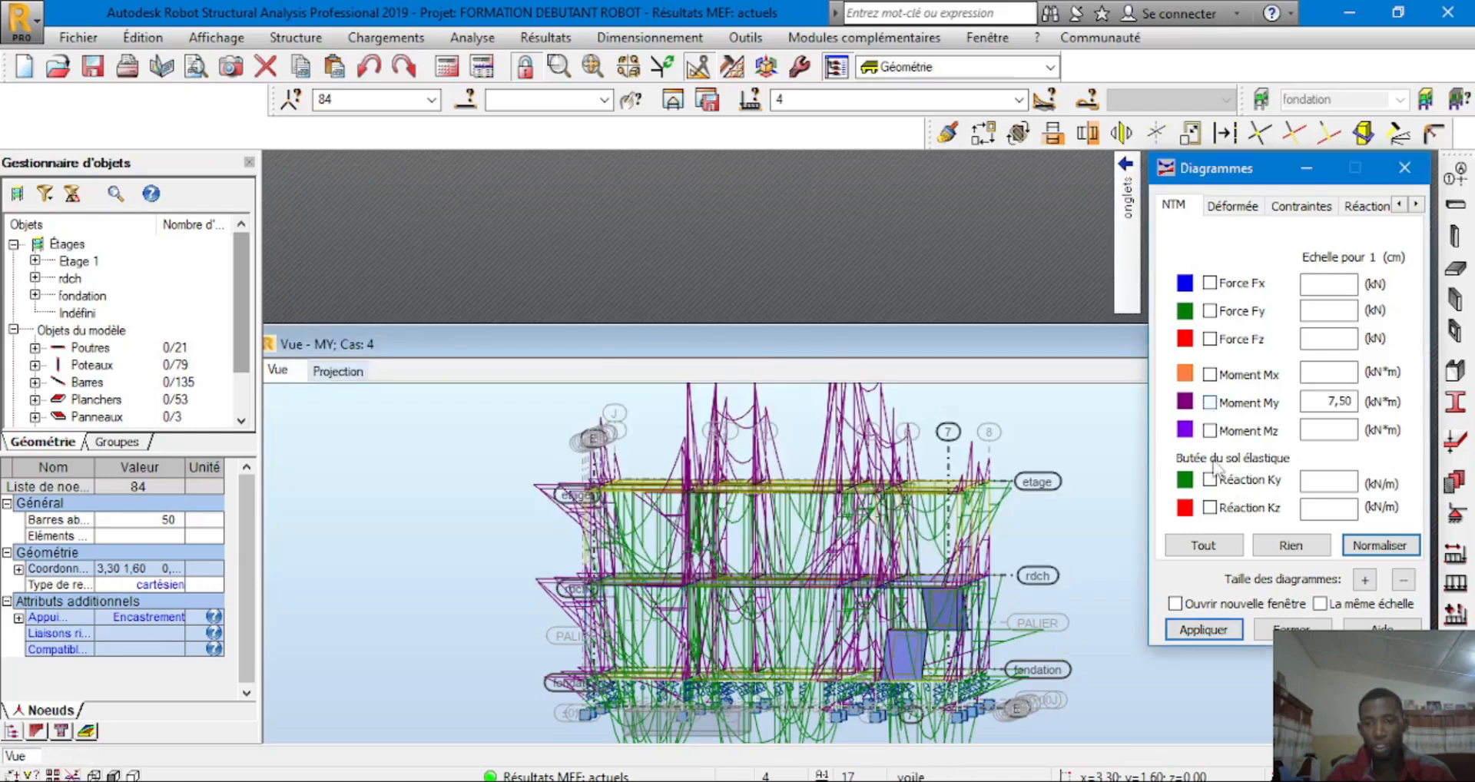
{"action": "left_click", "coordinate": [1219, 629]}
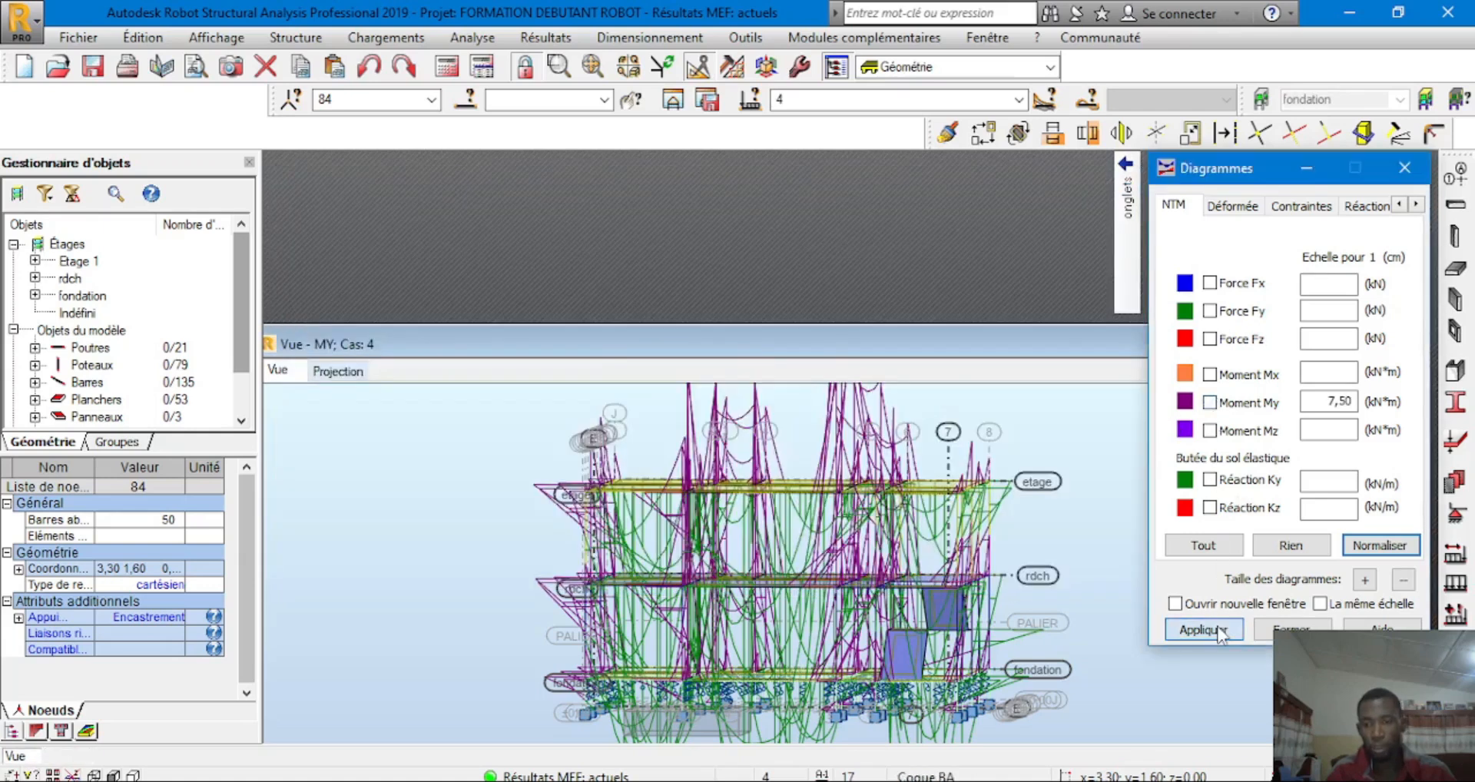
{"action": "left_click", "coordinate": [1269, 631]}
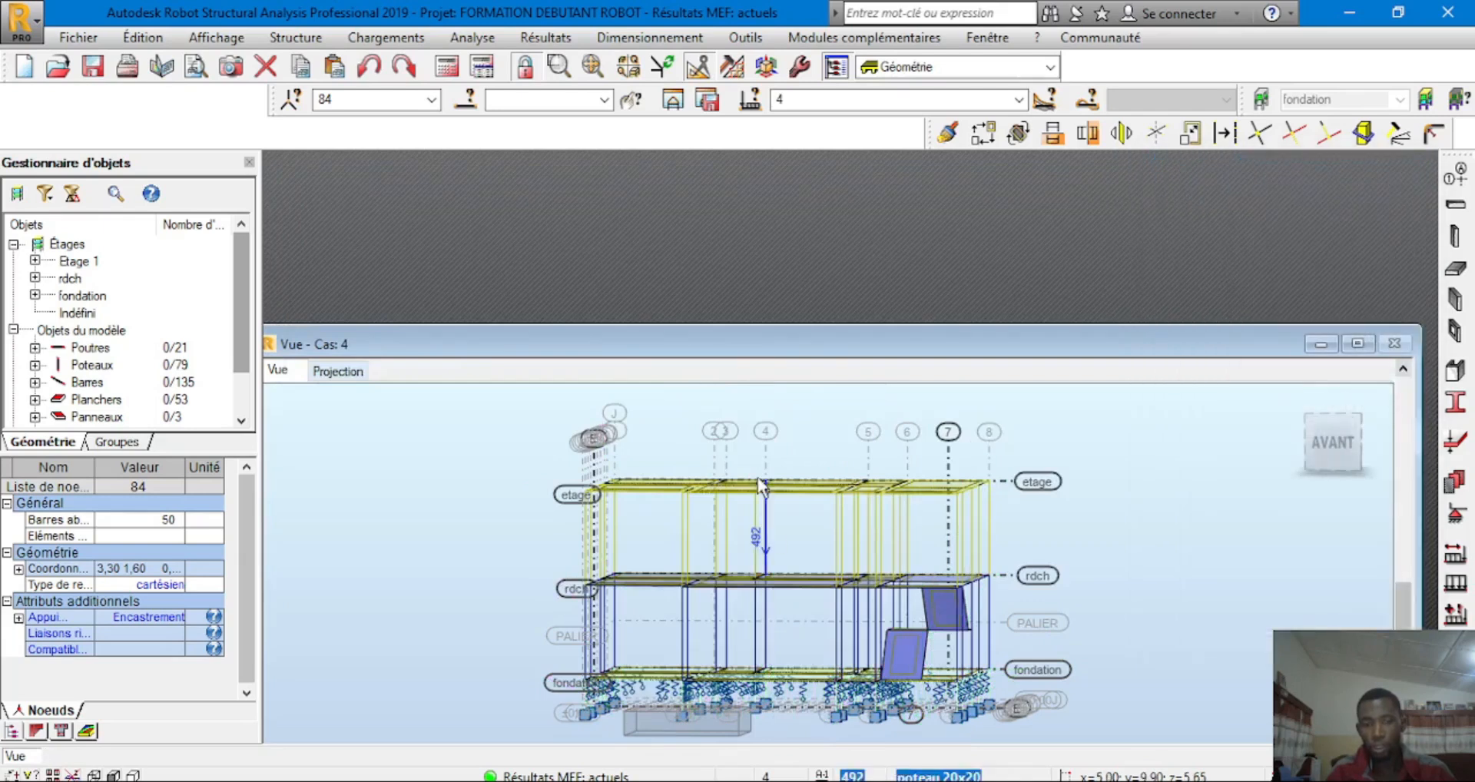
Maximize and reframe the 3D building from the front with the footing below, then preview it for printing
{"action": "left_click", "coordinate": [1357, 343]}
{"action": "scroll", "coordinate": [911, 438], "scroll_direction": "down", "scroll_amount": 2}
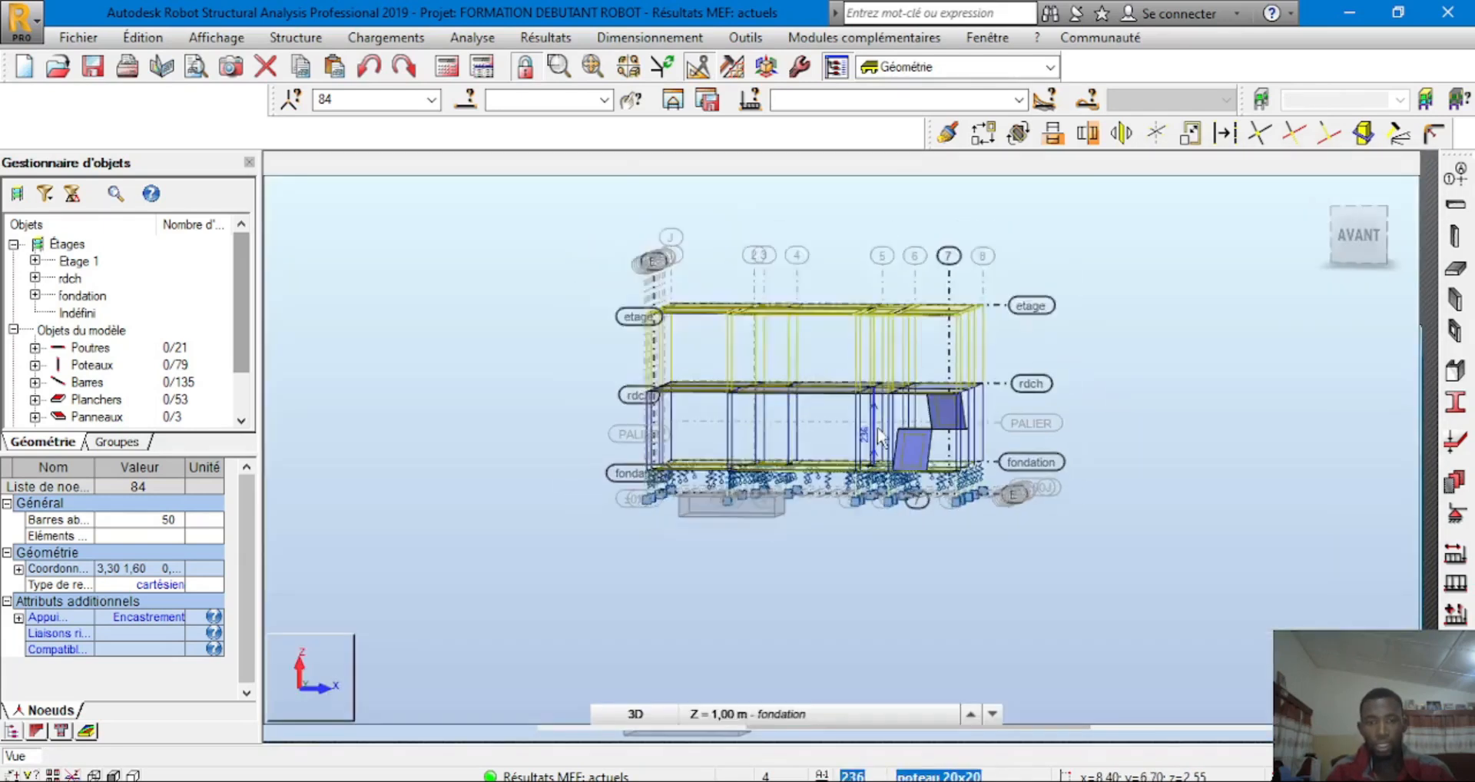
{"action": "scroll", "coordinate": [676, 446], "scroll_direction": "up", "scroll_amount": 2}
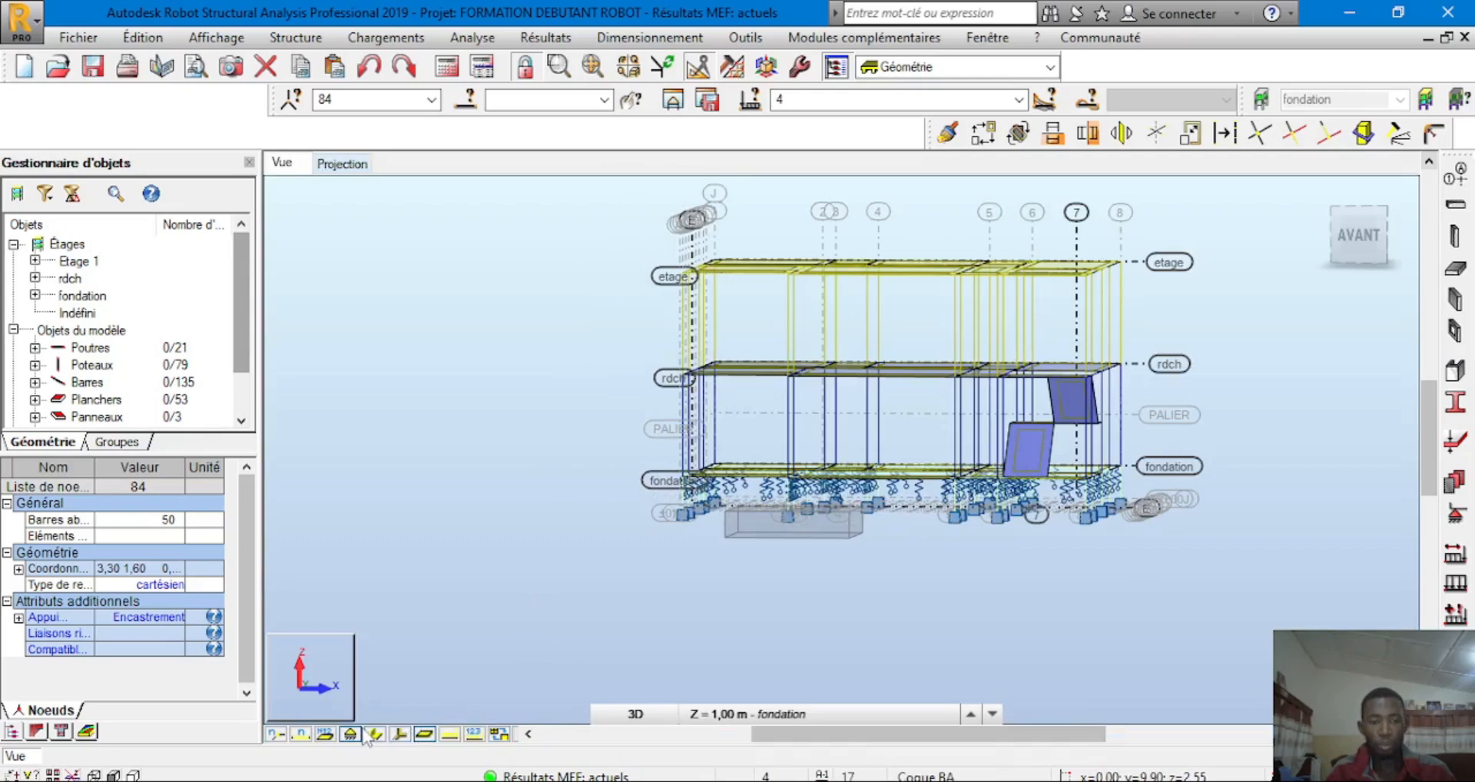
{"action": "scroll", "coordinate": [599, 404], "scroll_direction": "up", "scroll_amount": 2}
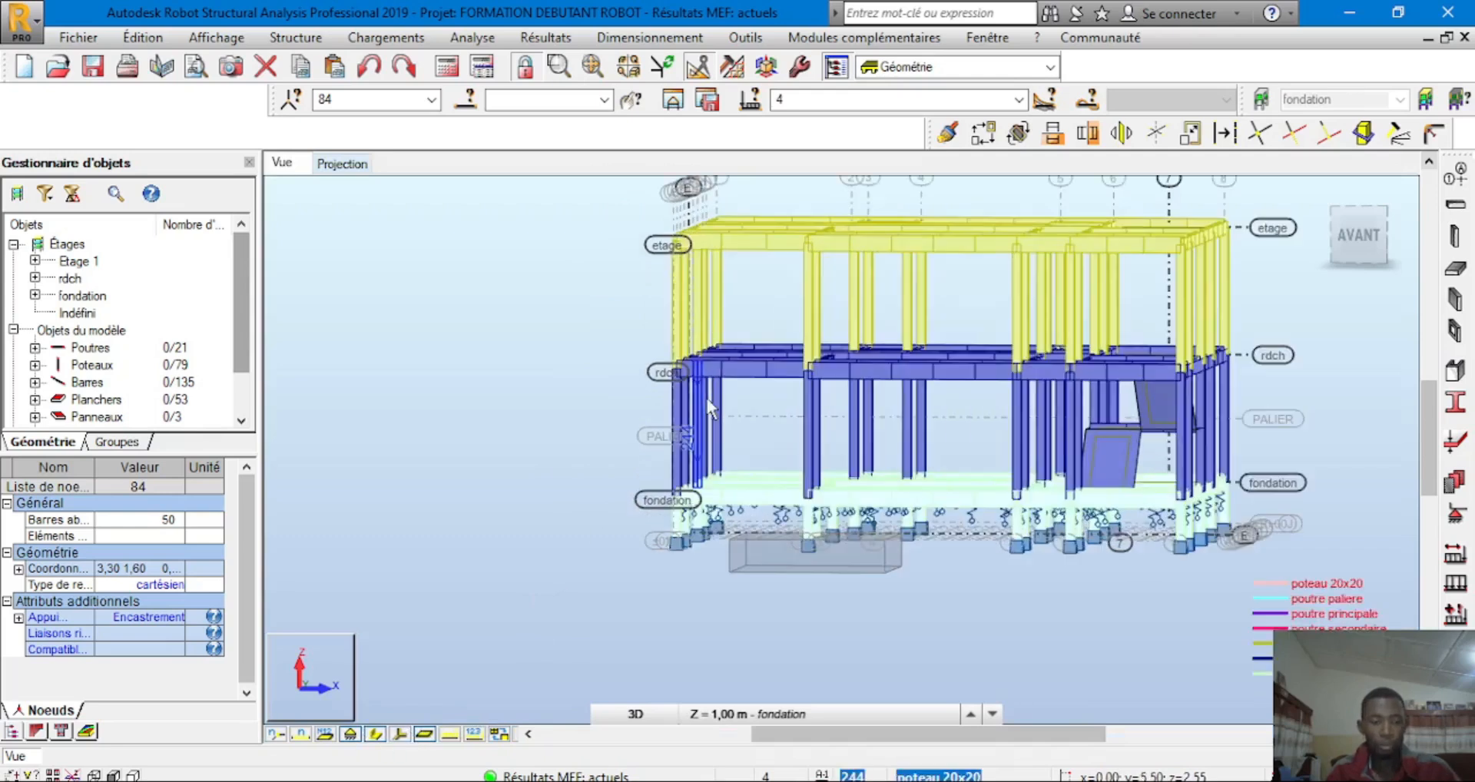
{"action": "middle_click_drag", "start_coordinate": [596, 426], "coordinate": [588, 434], "text": "shift"}
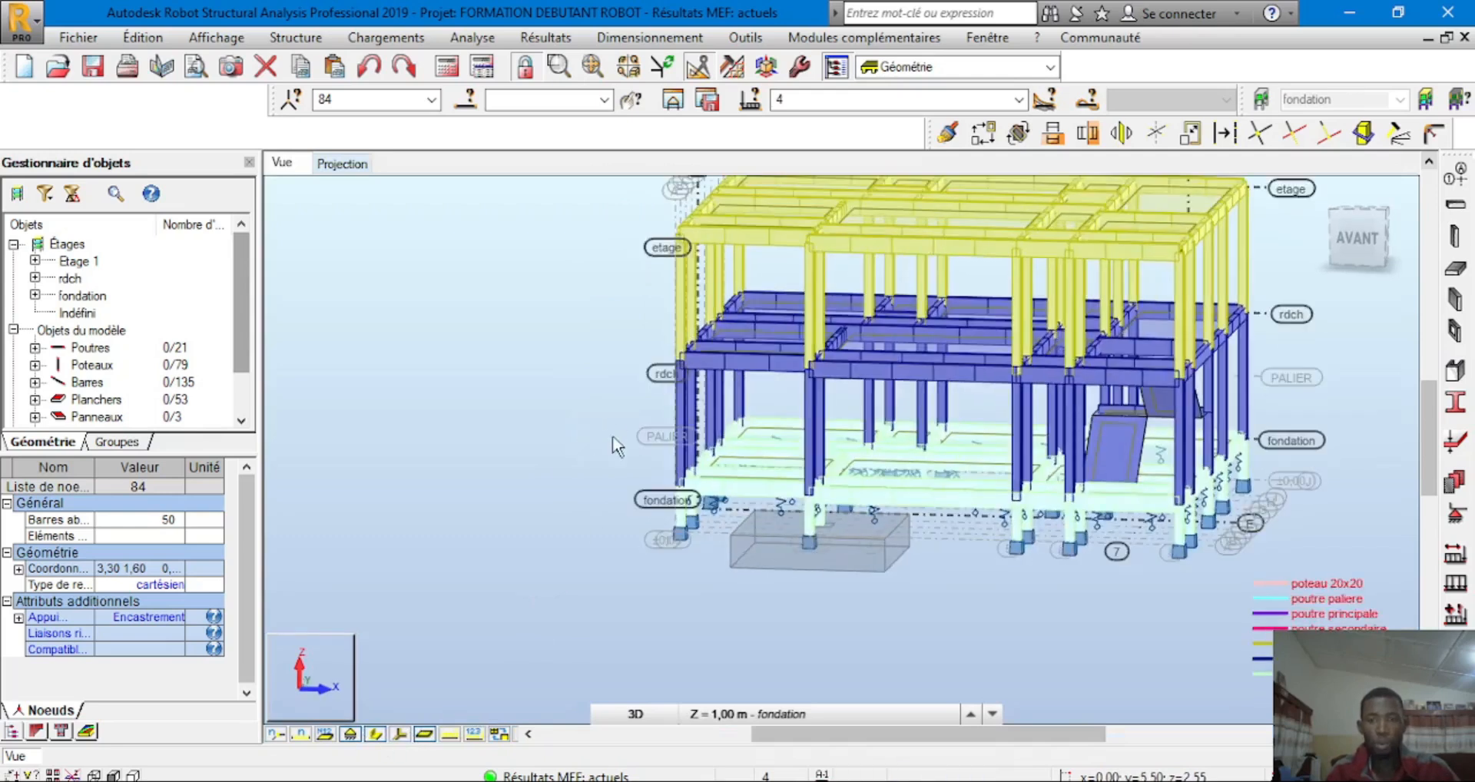
{"action": "scroll", "coordinate": [858, 370], "scroll_direction": "down", "scroll_amount": 3}
{"action": "scroll", "coordinate": [1137, 307], "scroll_direction": "up", "scroll_amount": 3}
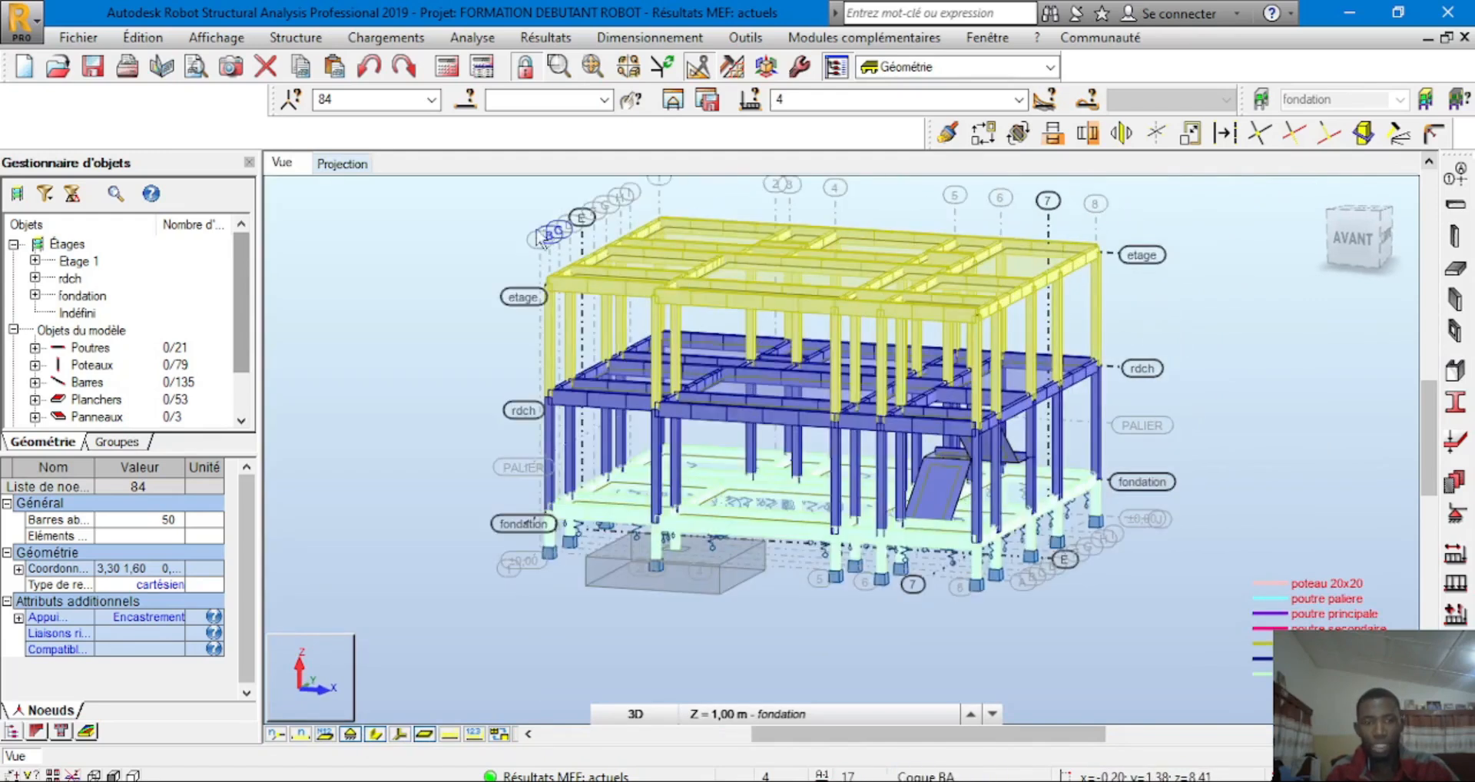
{"action": "left_click", "coordinate": [197, 67]}
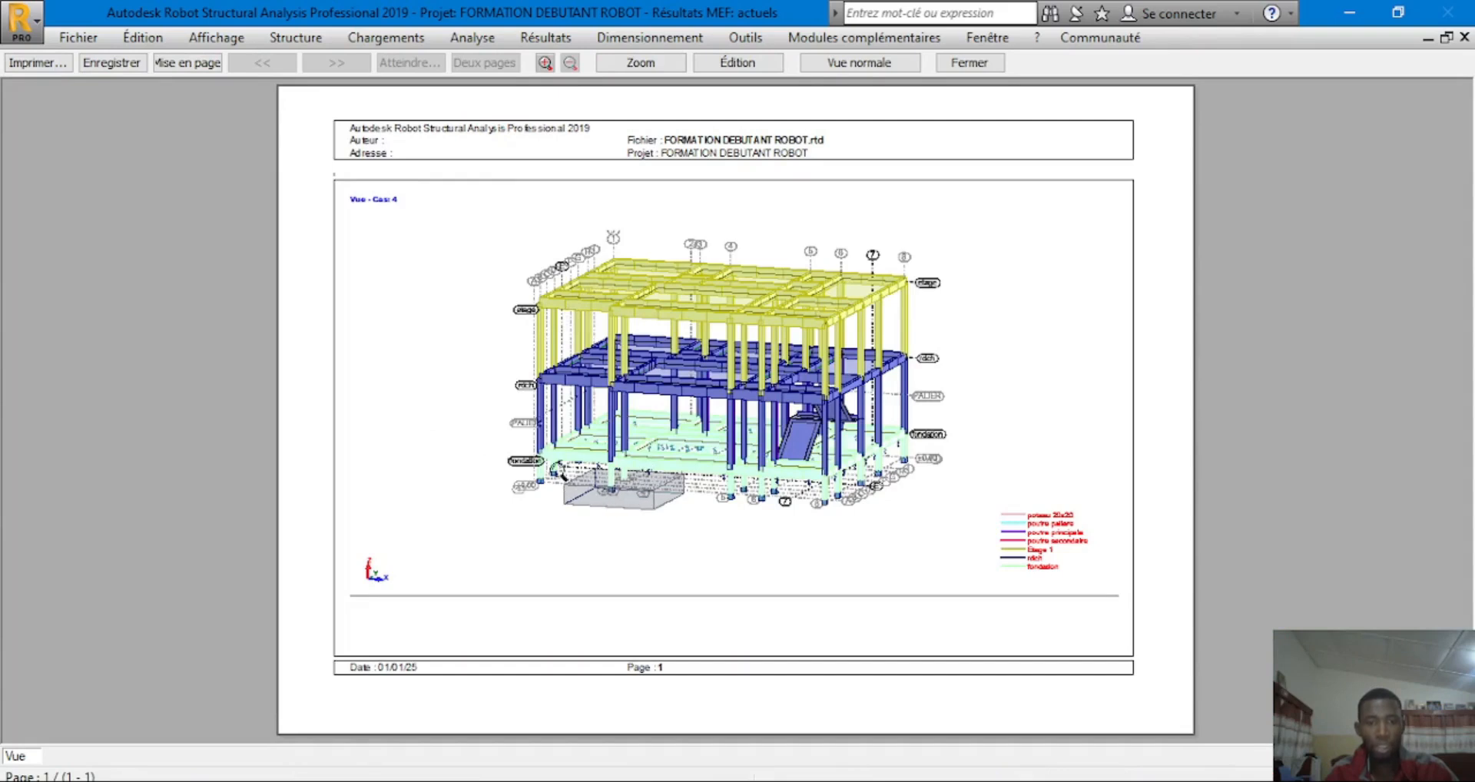
Print the previewed 3D structure view to PDF as VUE STRUCTURE in FORMATION DEBUTANT
{"action": "left_click", "coordinate": [37, 64]}
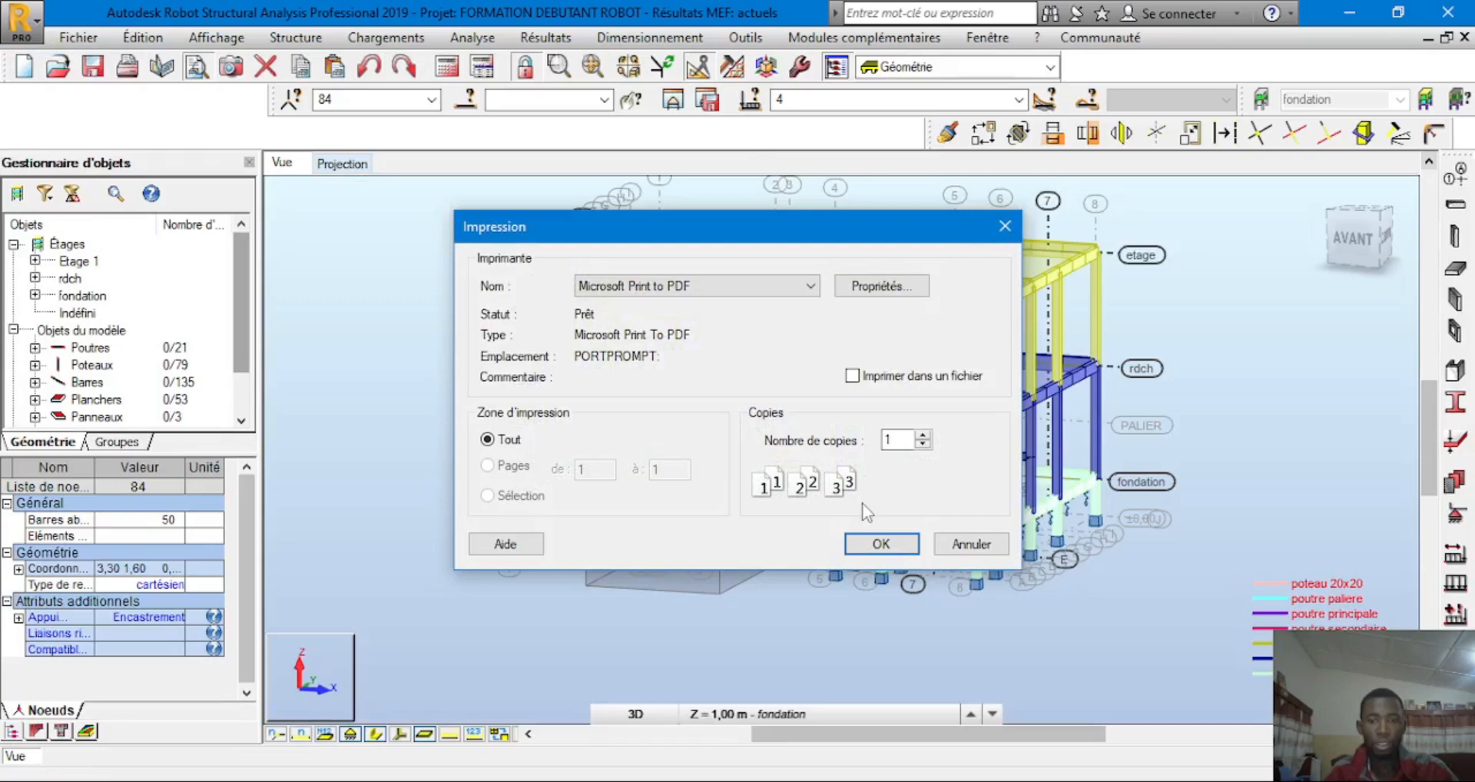
{"action": "left_click", "coordinate": [870, 543]}
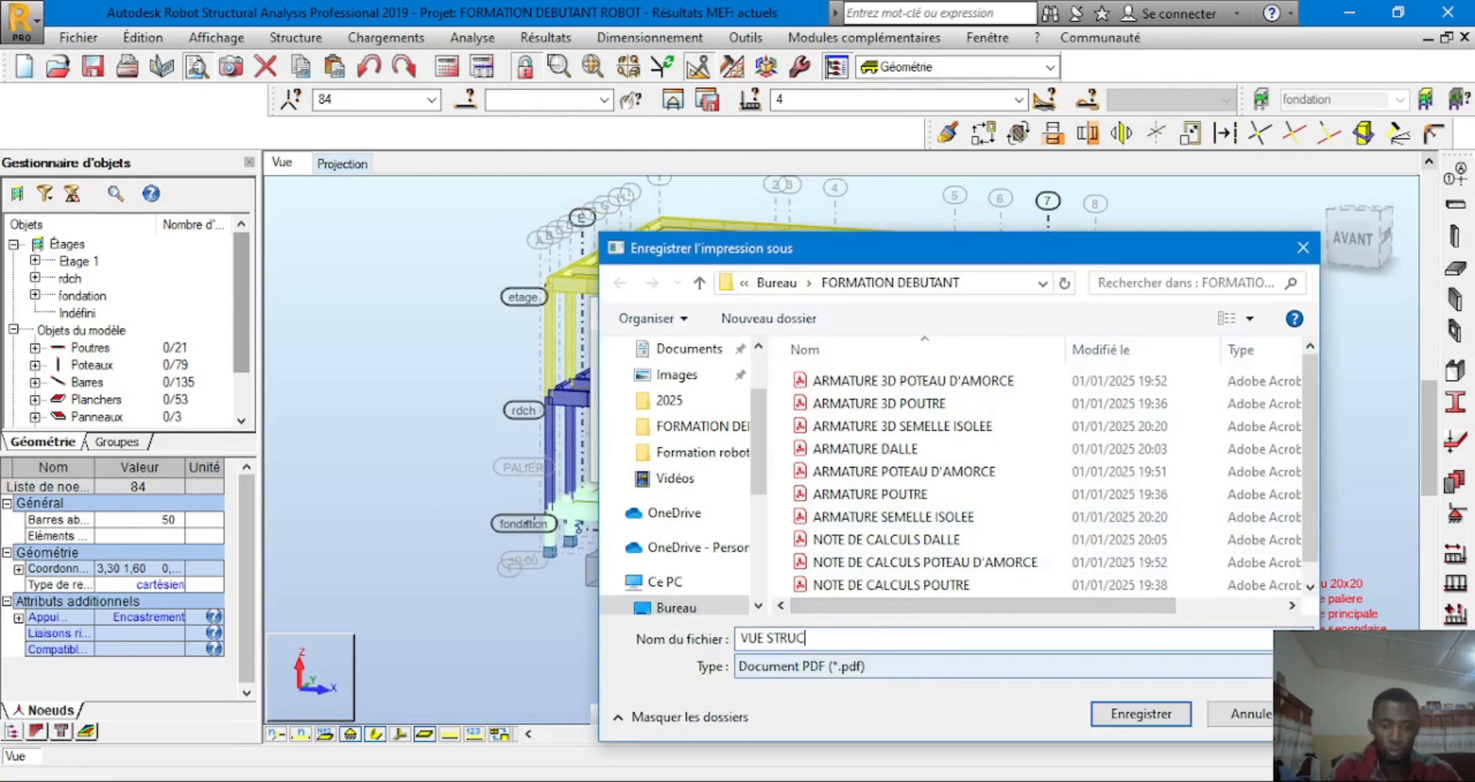
{"action": "type", "text": "E"}
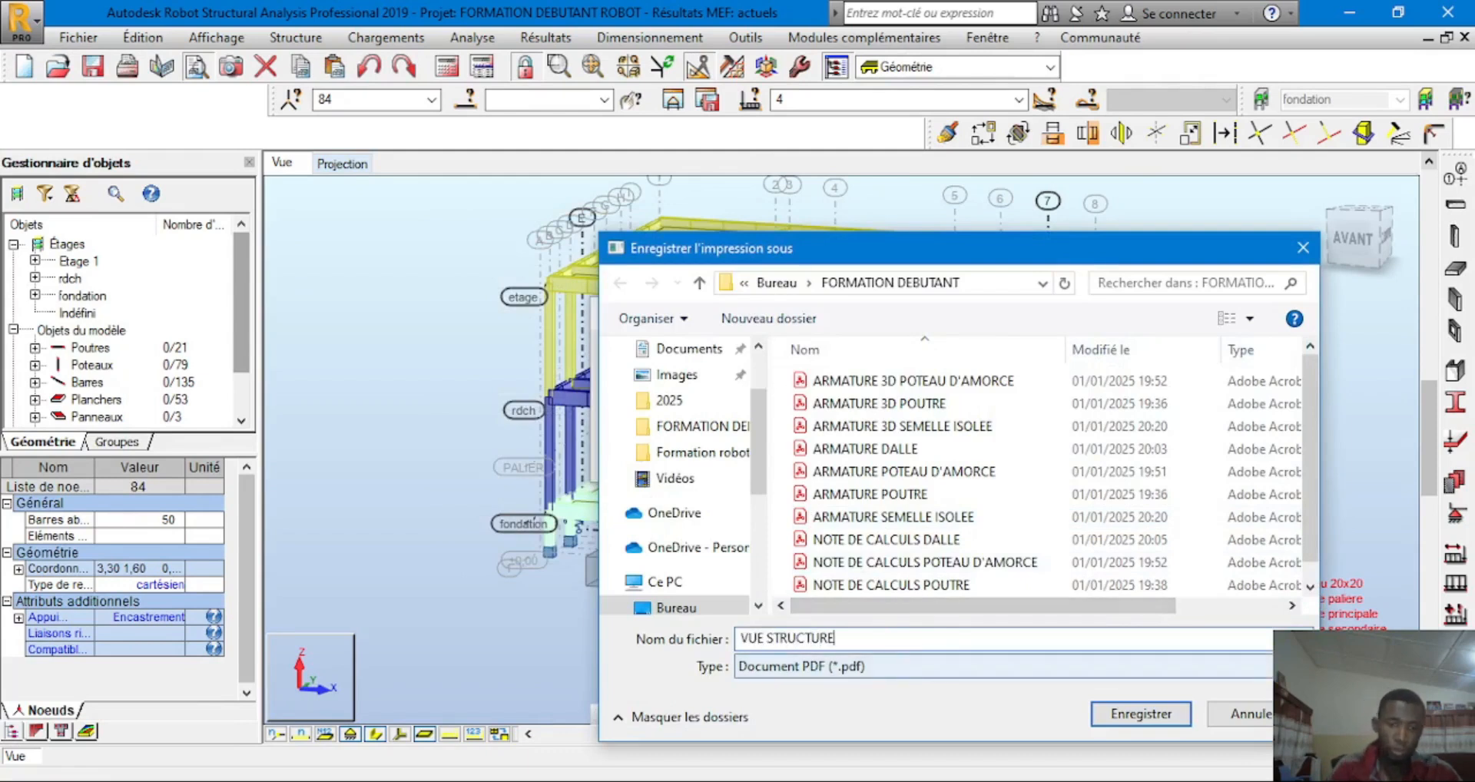
{"action": "left_click", "coordinate": [1141, 714]}
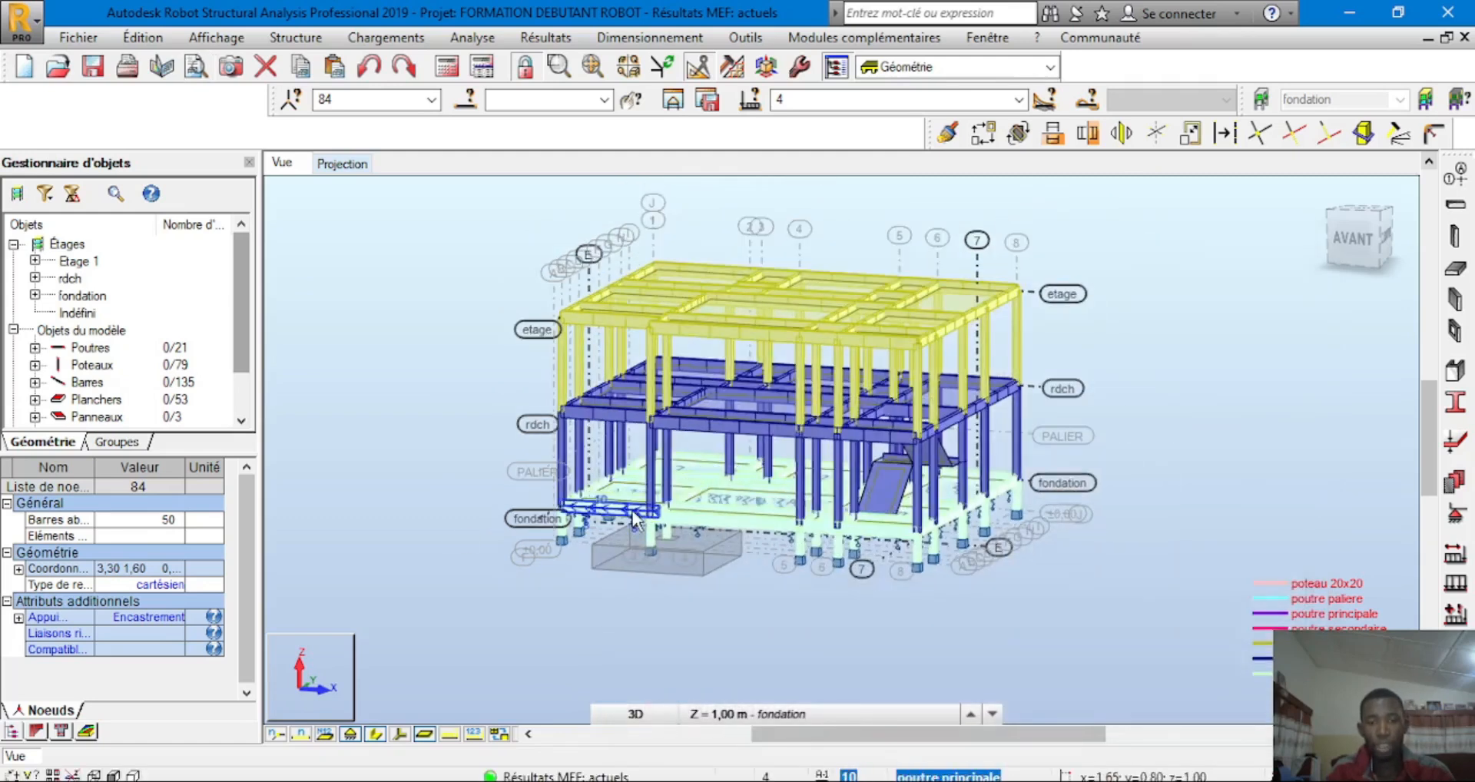
{"action": "scroll", "coordinate": [634, 520], "scroll_direction": "up", "scroll_amount": 3}
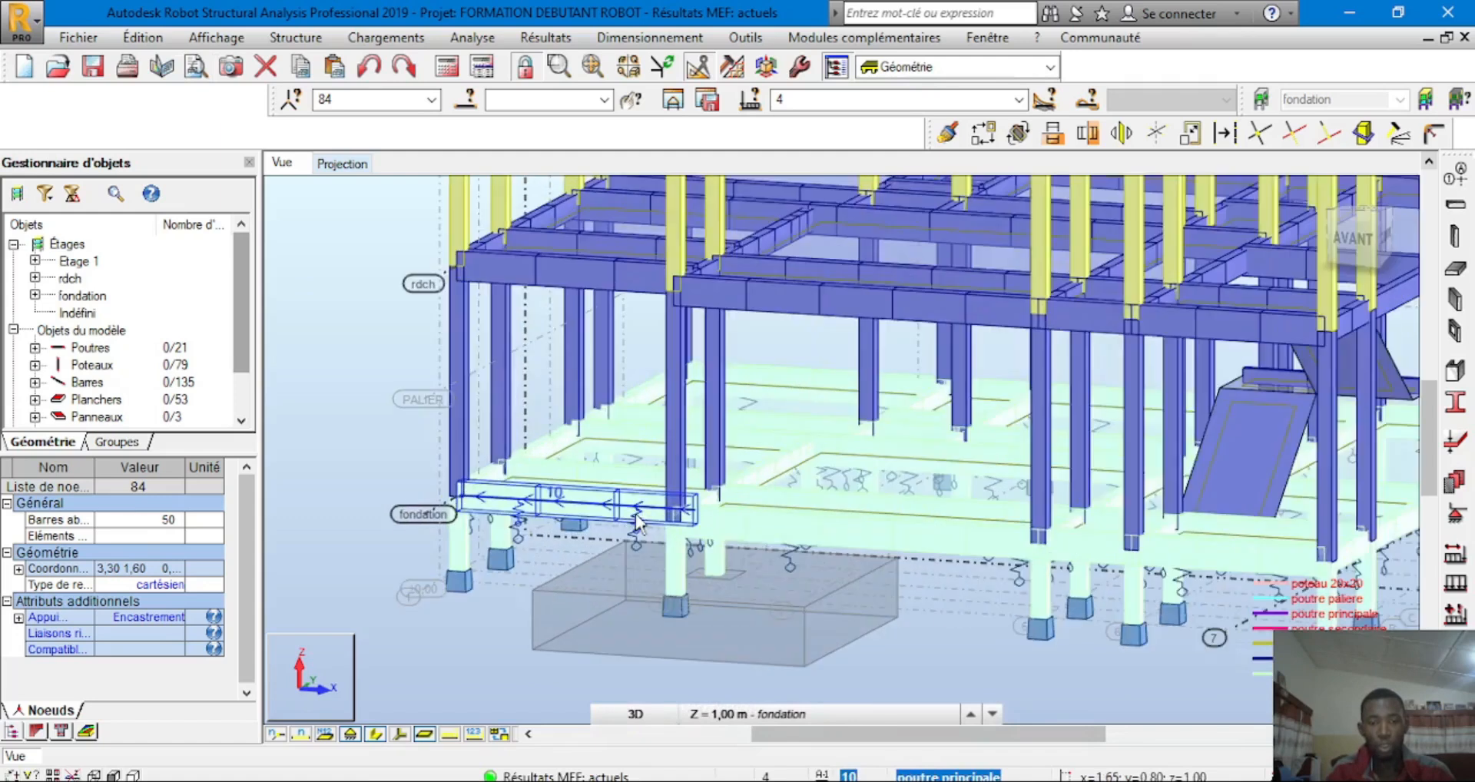
{"action": "left_click", "coordinate": [356, 738]}
{"action": "scroll", "coordinate": [458, 643], "scroll_direction": "down", "scroll_amount": 3}
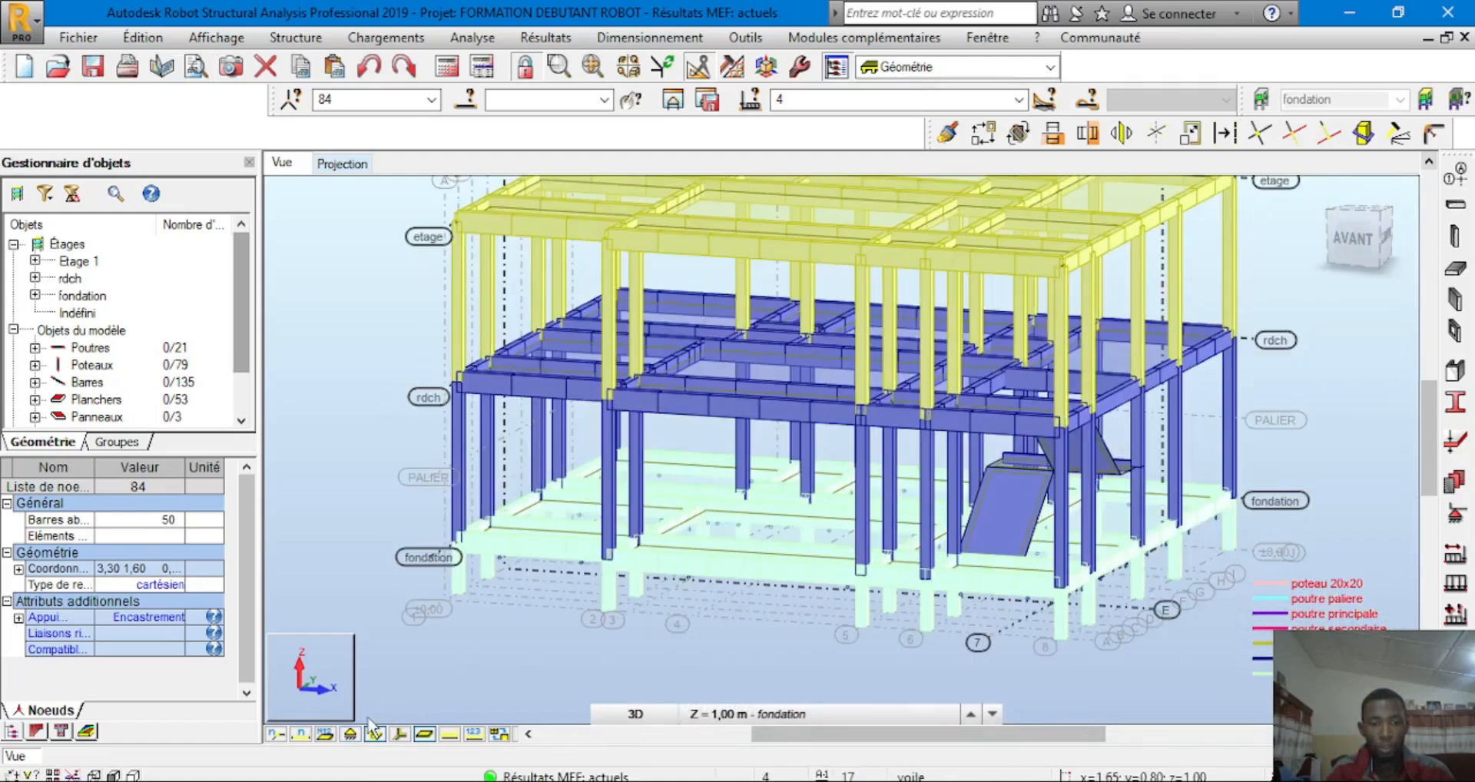
{"action": "left_click", "coordinate": [351, 735]}
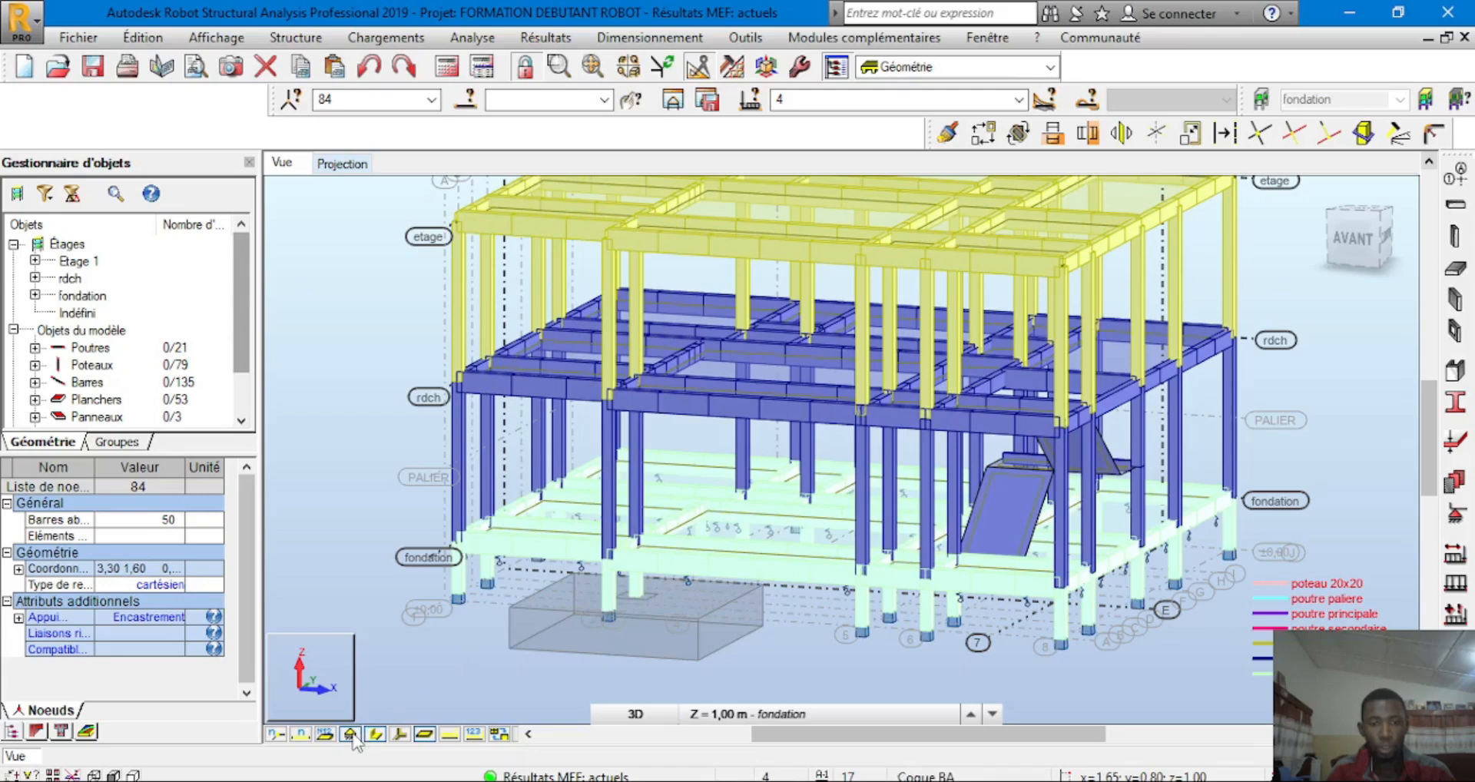
{"action": "scroll", "coordinate": [593, 573], "scroll_direction": "up", "scroll_amount": 5}
{"action": "middle_click_drag", "start_coordinate": [715, 540], "coordinate": [762, 460], "text": "shift"}
{"action": "scroll", "coordinate": [735, 512], "scroll_direction": "down", "scroll_amount": 4}
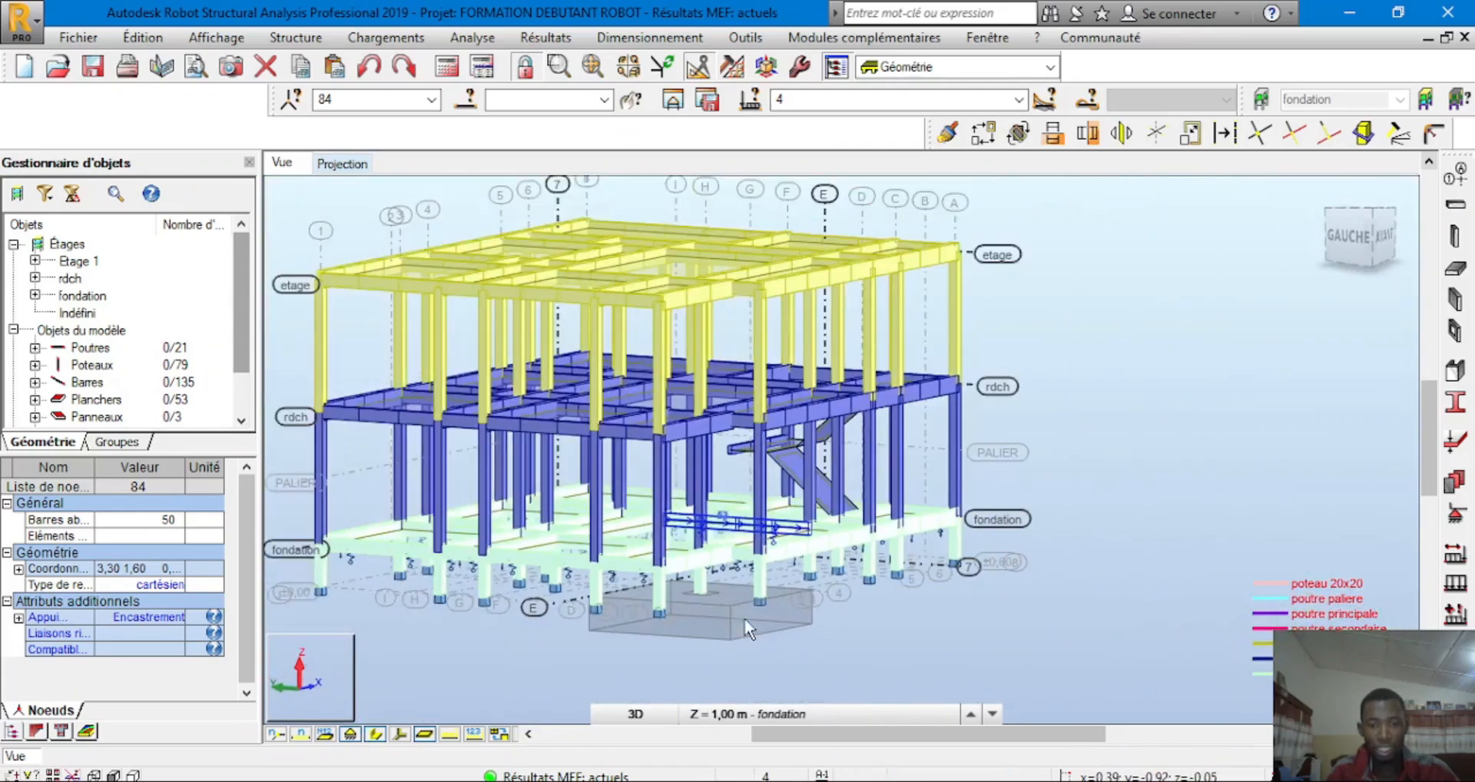
{"action": "scroll", "coordinate": [745, 619], "scroll_direction": "up", "scroll_amount": 5}
{"action": "middle_click_drag", "start_coordinate": [964, 638], "coordinate": [520, 612], "text": "shift"}
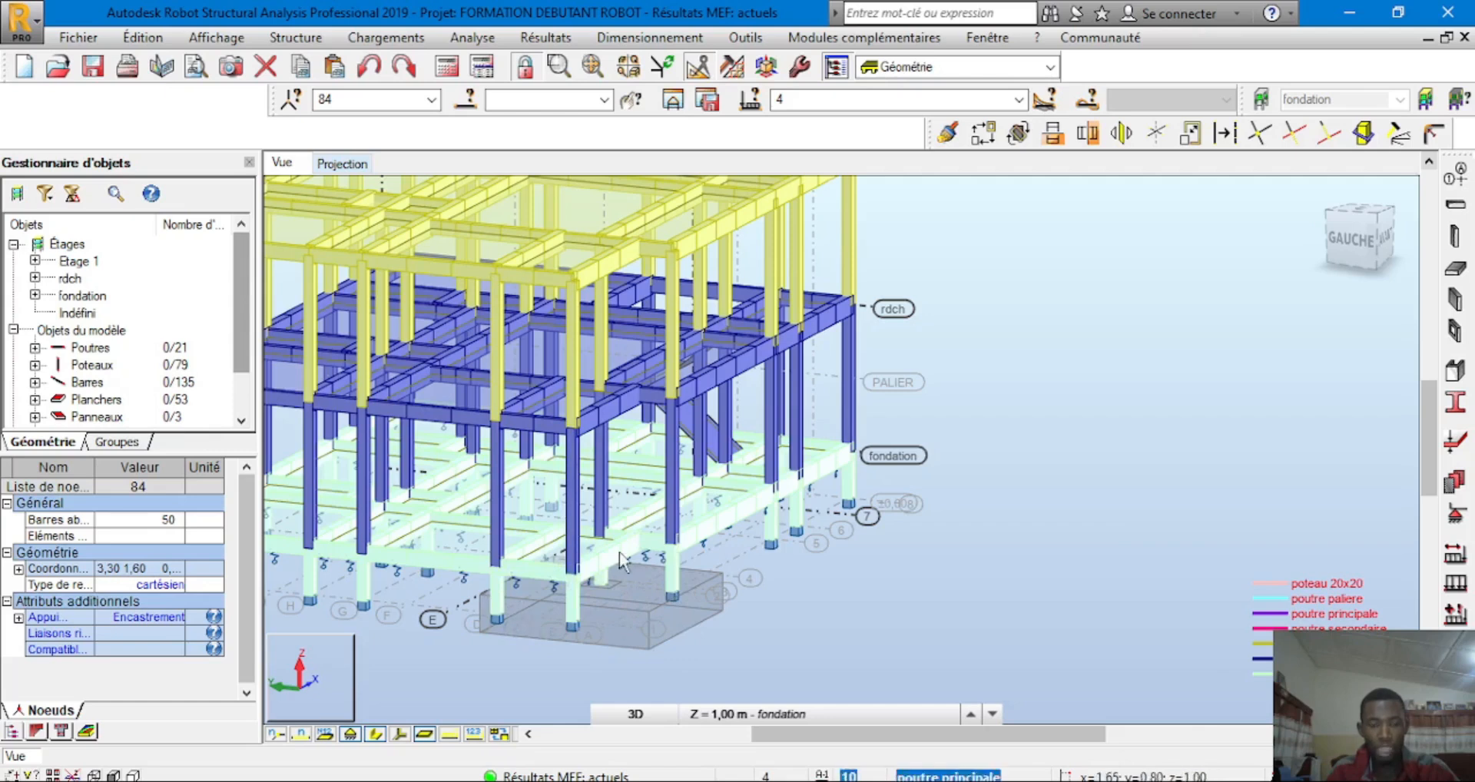
{"action": "middle_click_drag", "start_coordinate": [847, 561], "coordinate": [430, 568], "text": "shift"}
{"action": "scroll", "coordinate": [454, 476], "scroll_direction": "up", "scroll_amount": 1}
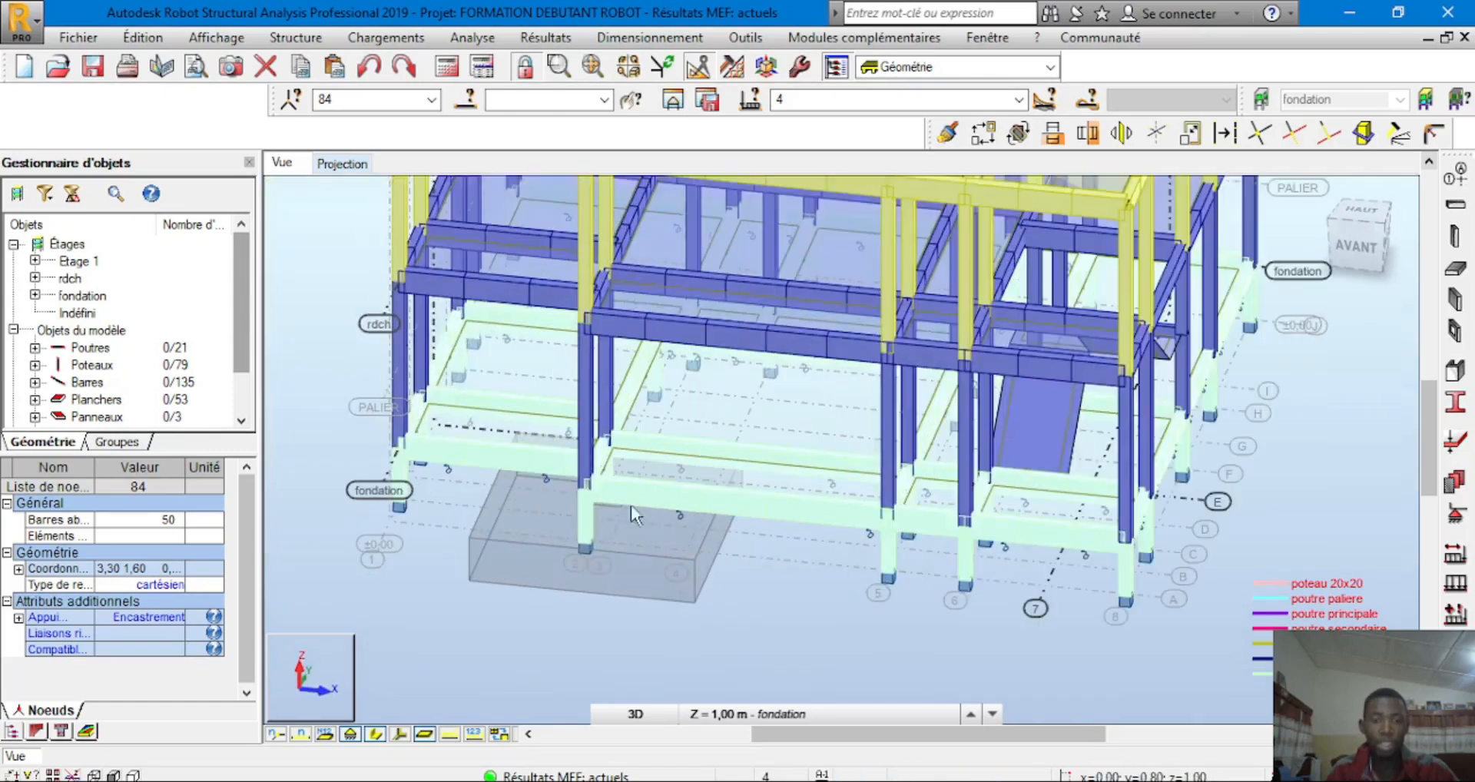
{"action": "scroll", "coordinate": [629, 507], "scroll_direction": "down", "scroll_amount": 1}
{"action": "middle_click_drag", "start_coordinate": [596, 567], "coordinate": [551, 548], "text": "shift"}
{"action": "scroll", "coordinate": [550, 547], "scroll_direction": "up", "scroll_amount": 2}
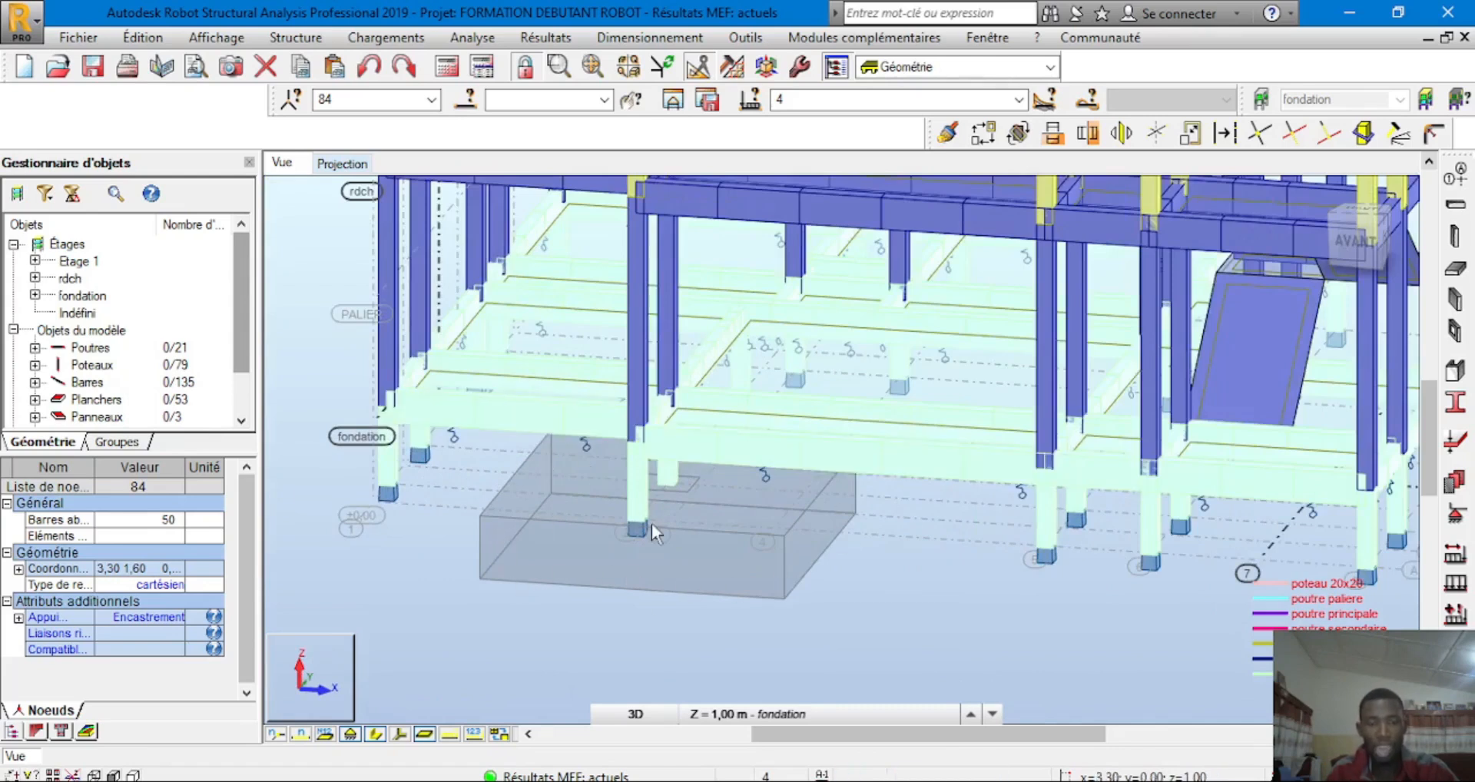
{"action": "scroll", "coordinate": [644, 524], "scroll_direction": "down", "scroll_amount": 2}
{"action": "scroll", "coordinate": [625, 490], "scroll_direction": "up", "scroll_amount": 5}
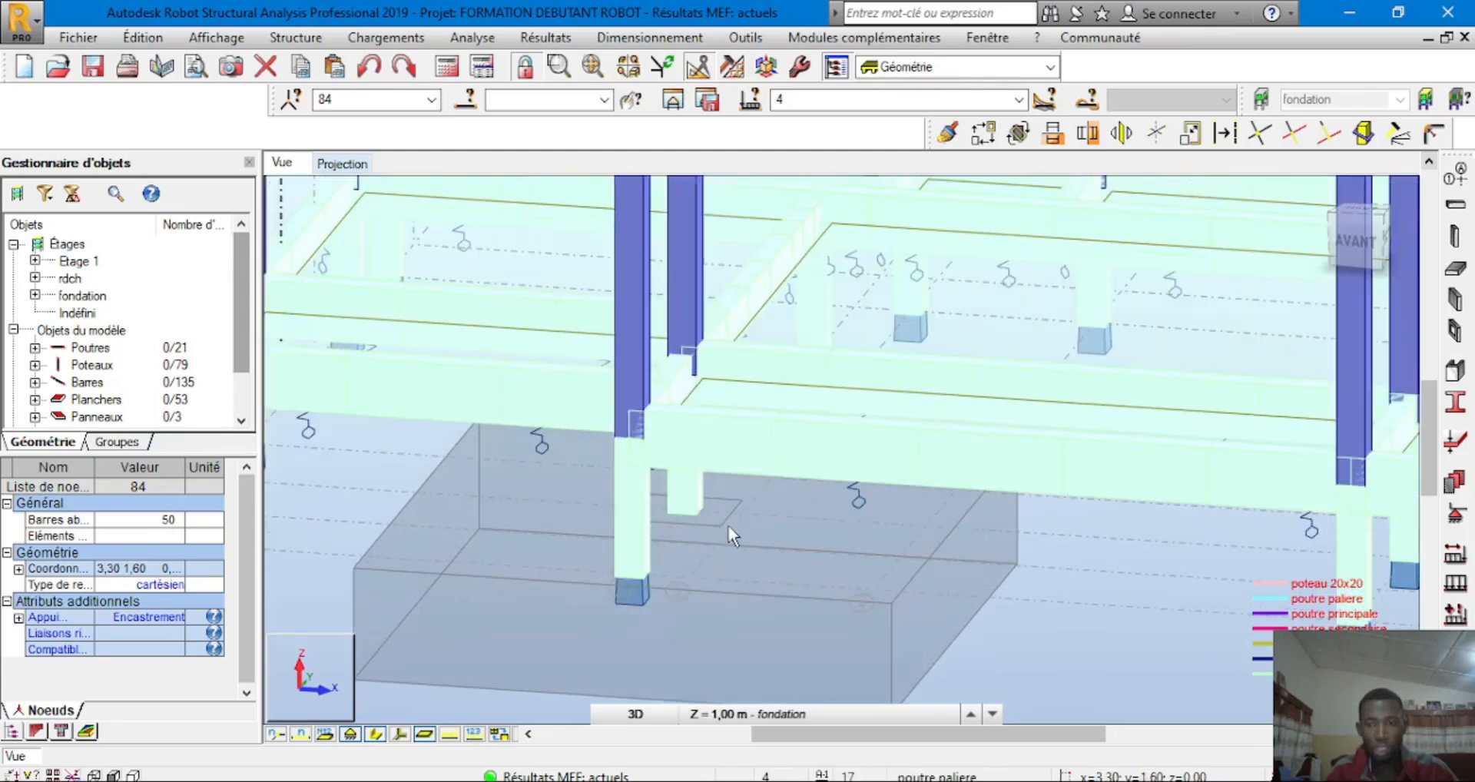
{"action": "scroll", "coordinate": [714, 527], "scroll_direction": "down", "scroll_amount": 1}
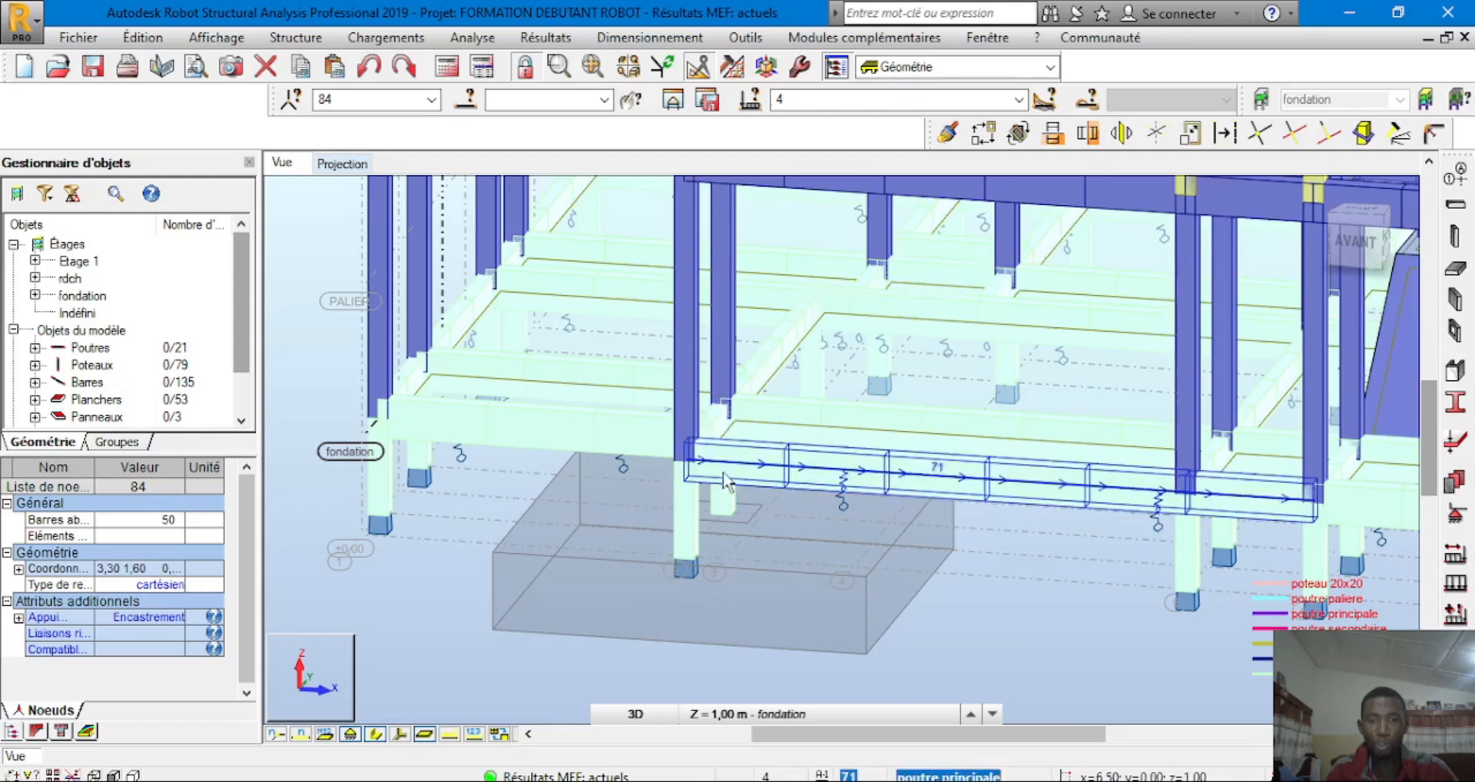
{"action": "scroll", "coordinate": [607, 470], "scroll_direction": "down", "scroll_amount": 1}
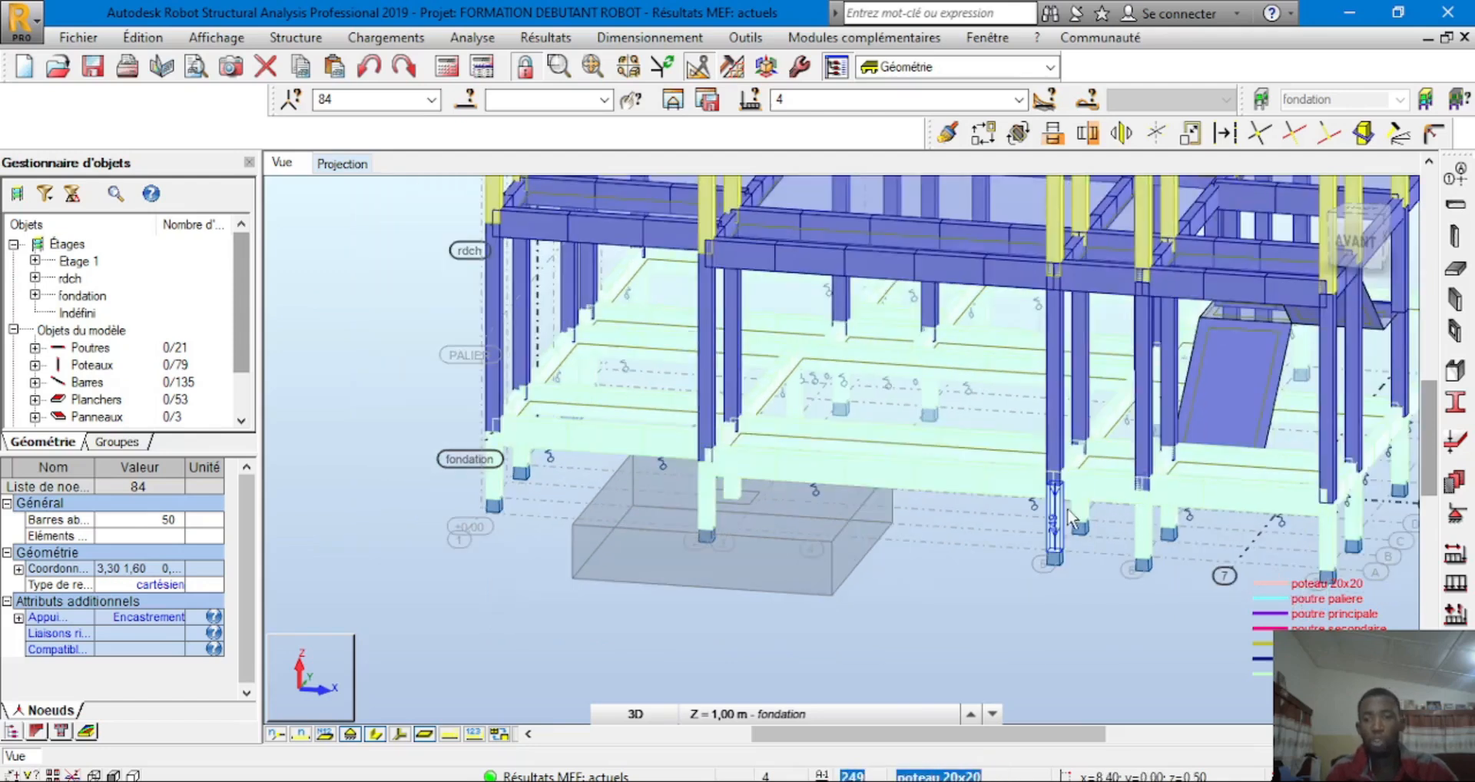
{"action": "scroll", "coordinate": [707, 464], "scroll_direction": "down", "scroll_amount": 1}
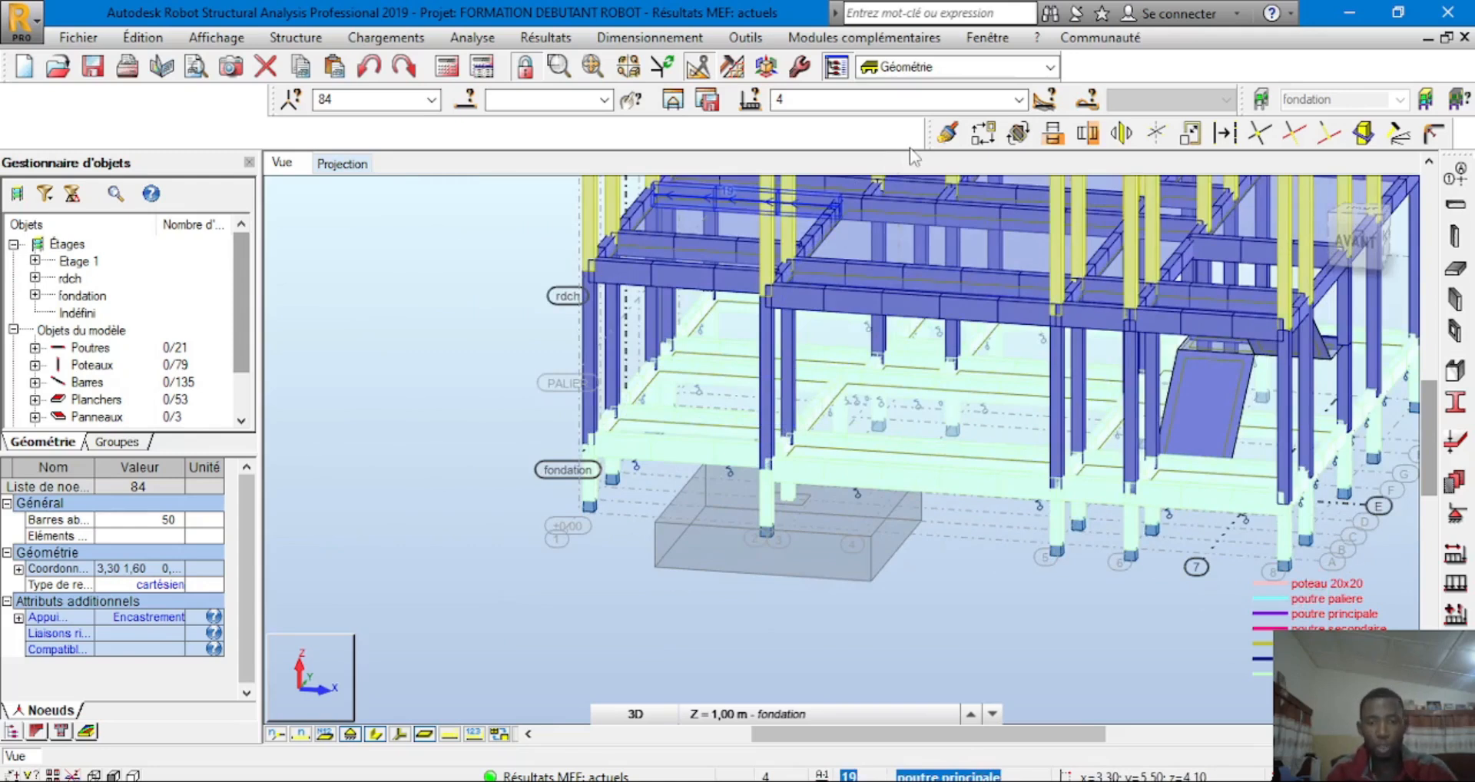
{"action": "scroll", "coordinate": [791, 487], "scroll_direction": "down", "scroll_amount": 2}
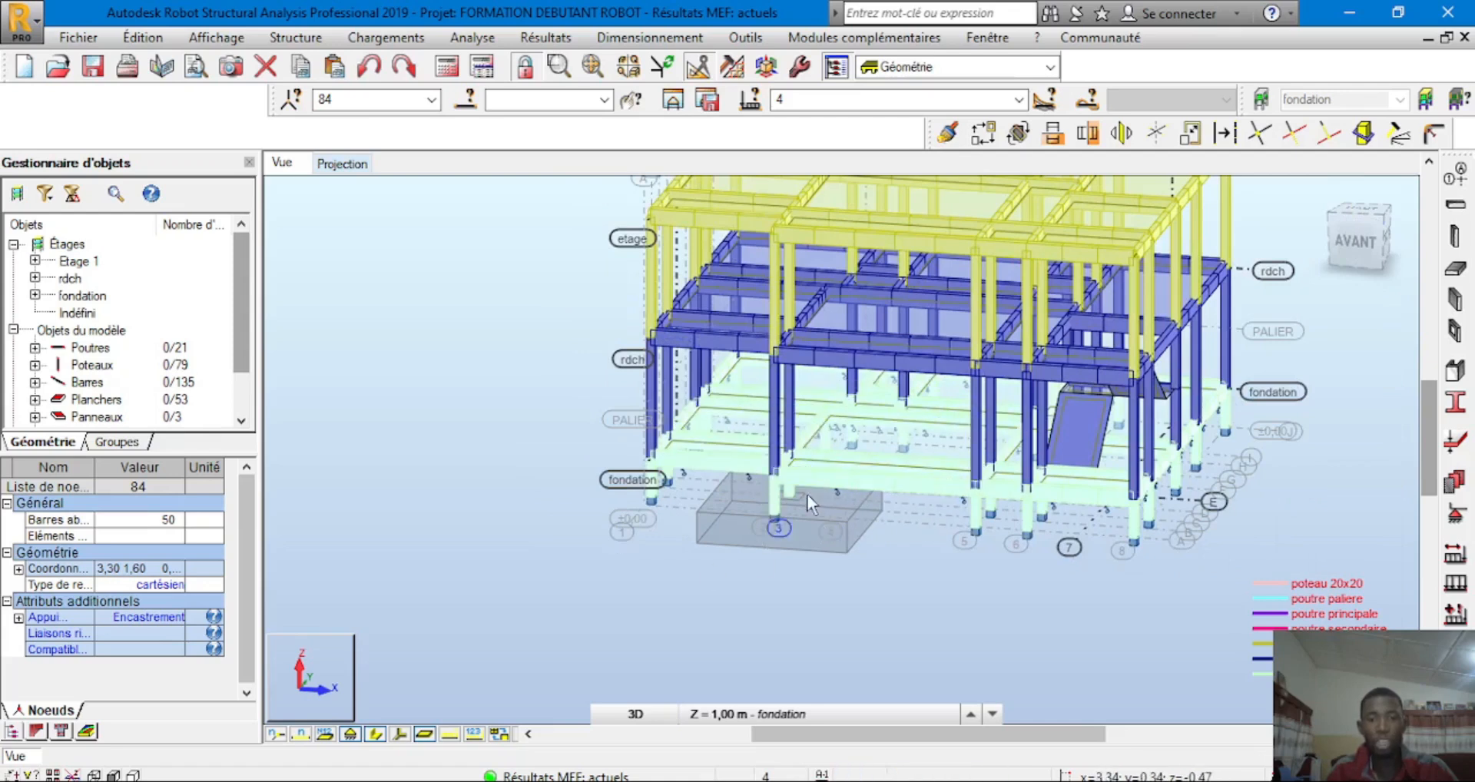
{"action": "scroll", "coordinate": [804, 495], "scroll_direction": "down", "scroll_amount": 2}
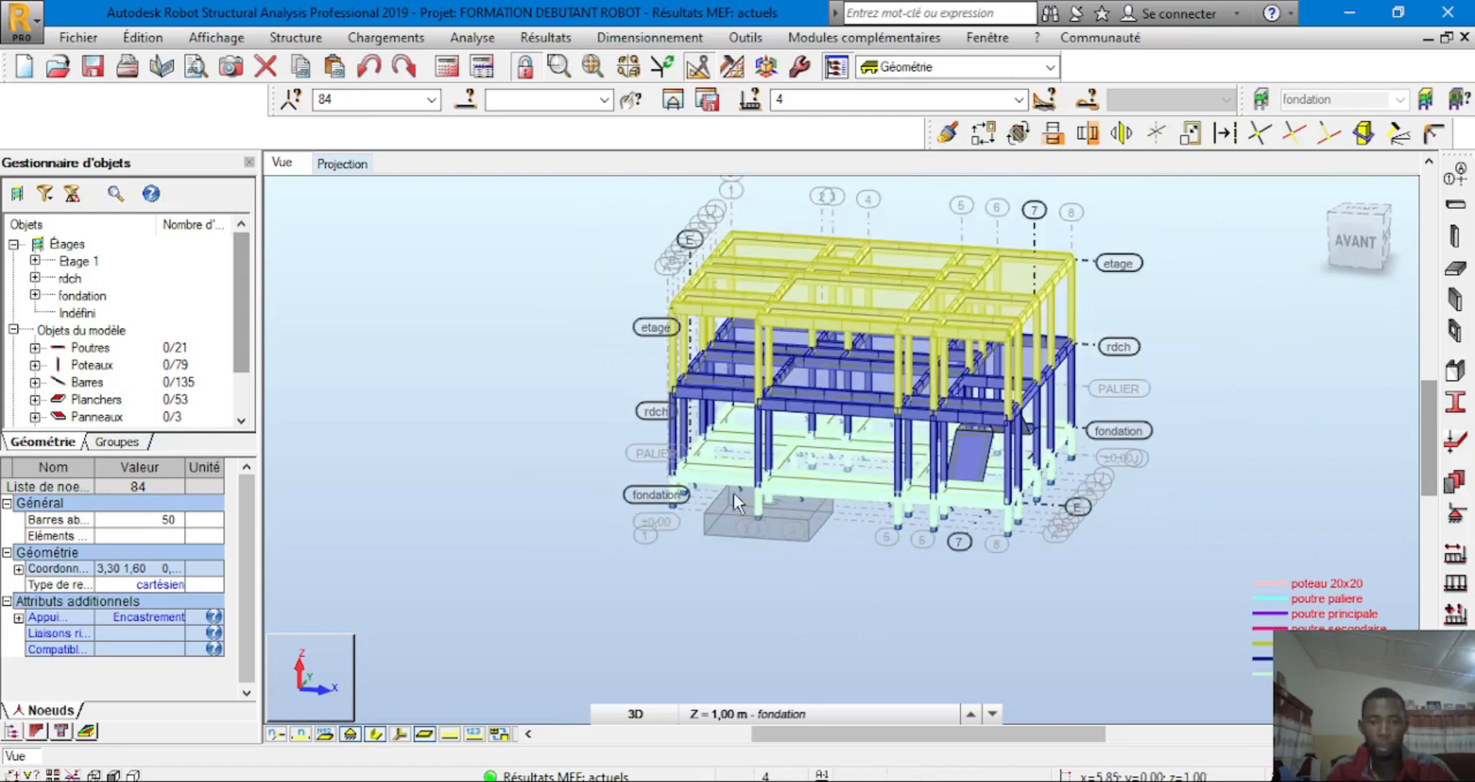
{"action": "scroll", "coordinate": [804, 484], "scroll_direction": "up", "scroll_amount": 3}
{"action": "left_click", "coordinate": [753, 780]}
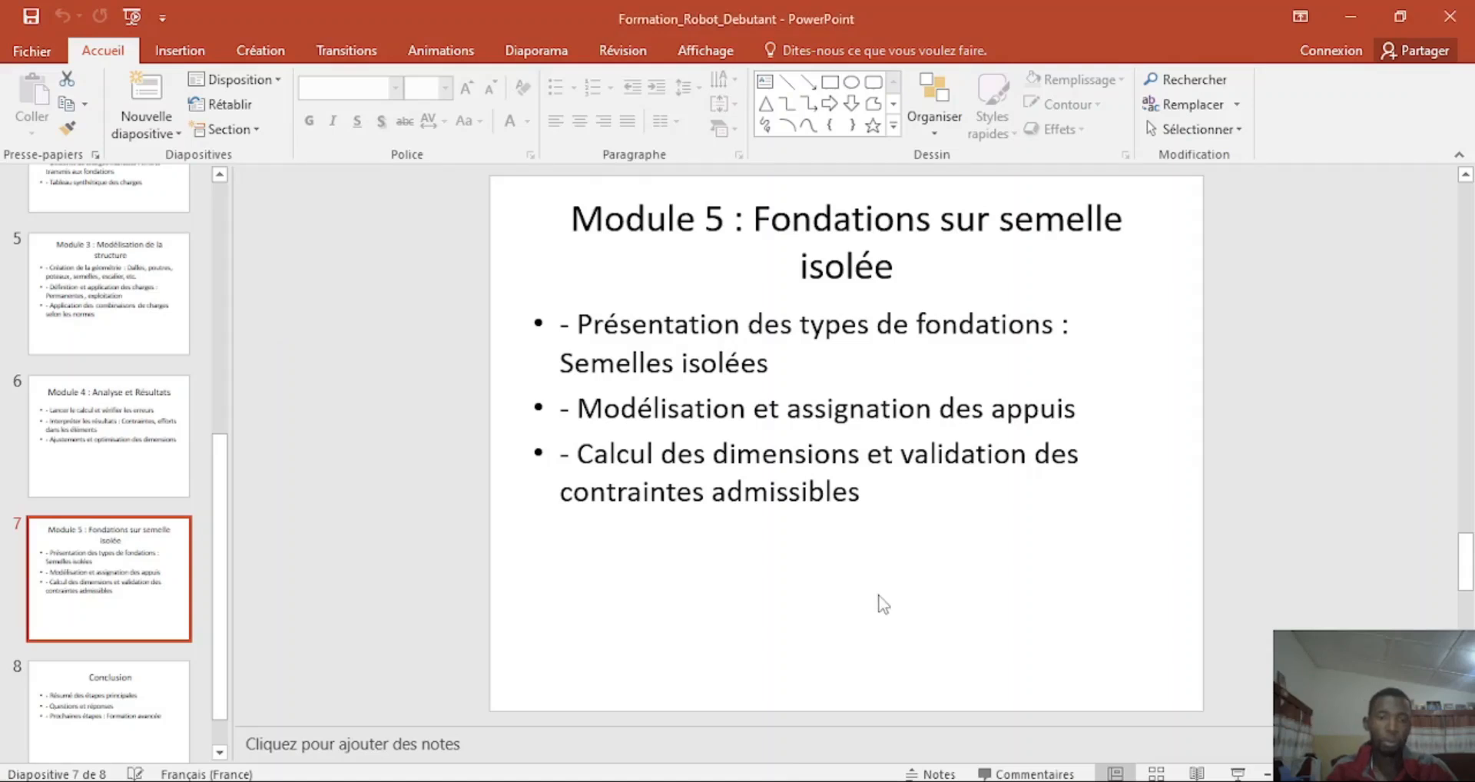
{"action": "left_click", "coordinate": [775, 780]}
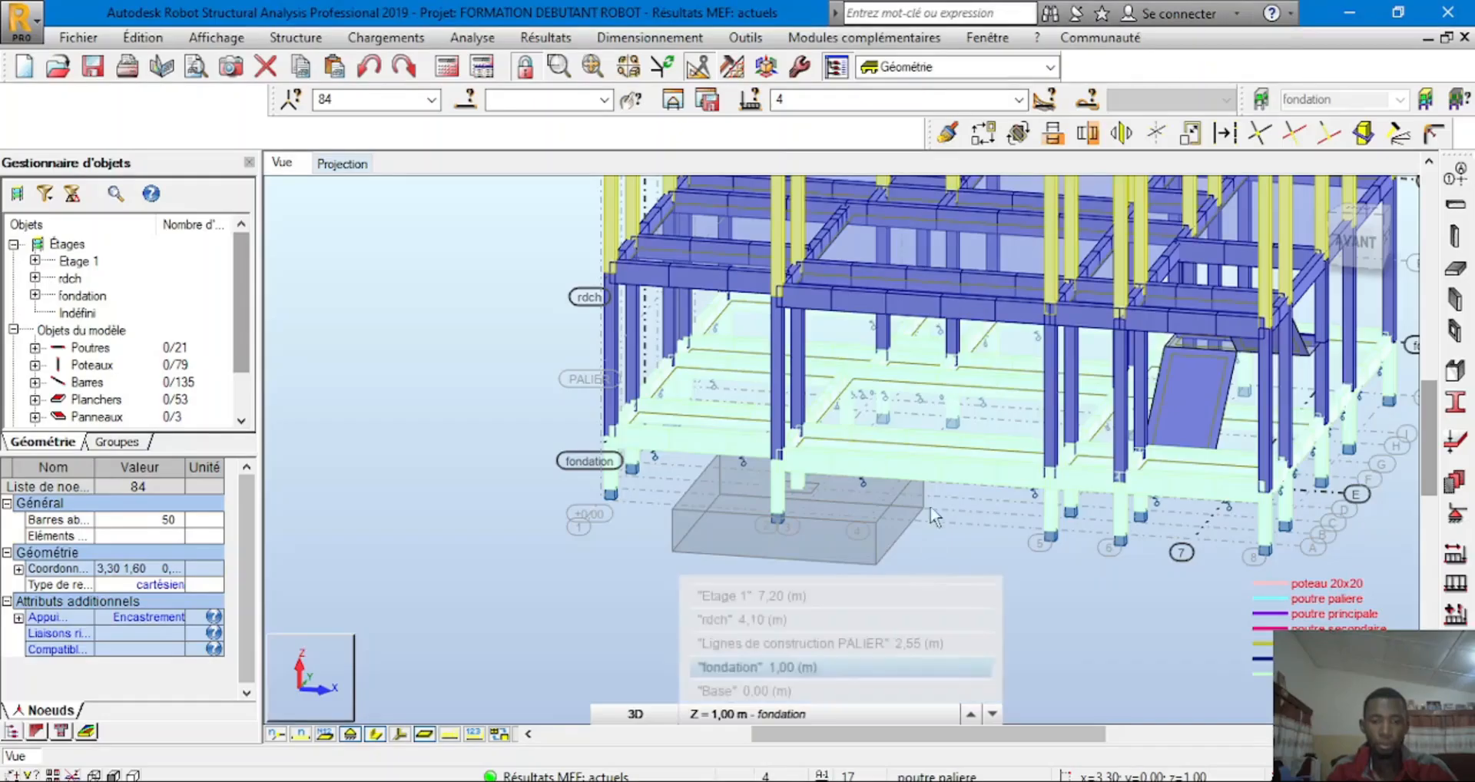
{"action": "scroll", "coordinate": [884, 514], "scroll_direction": "down", "scroll_amount": 3}
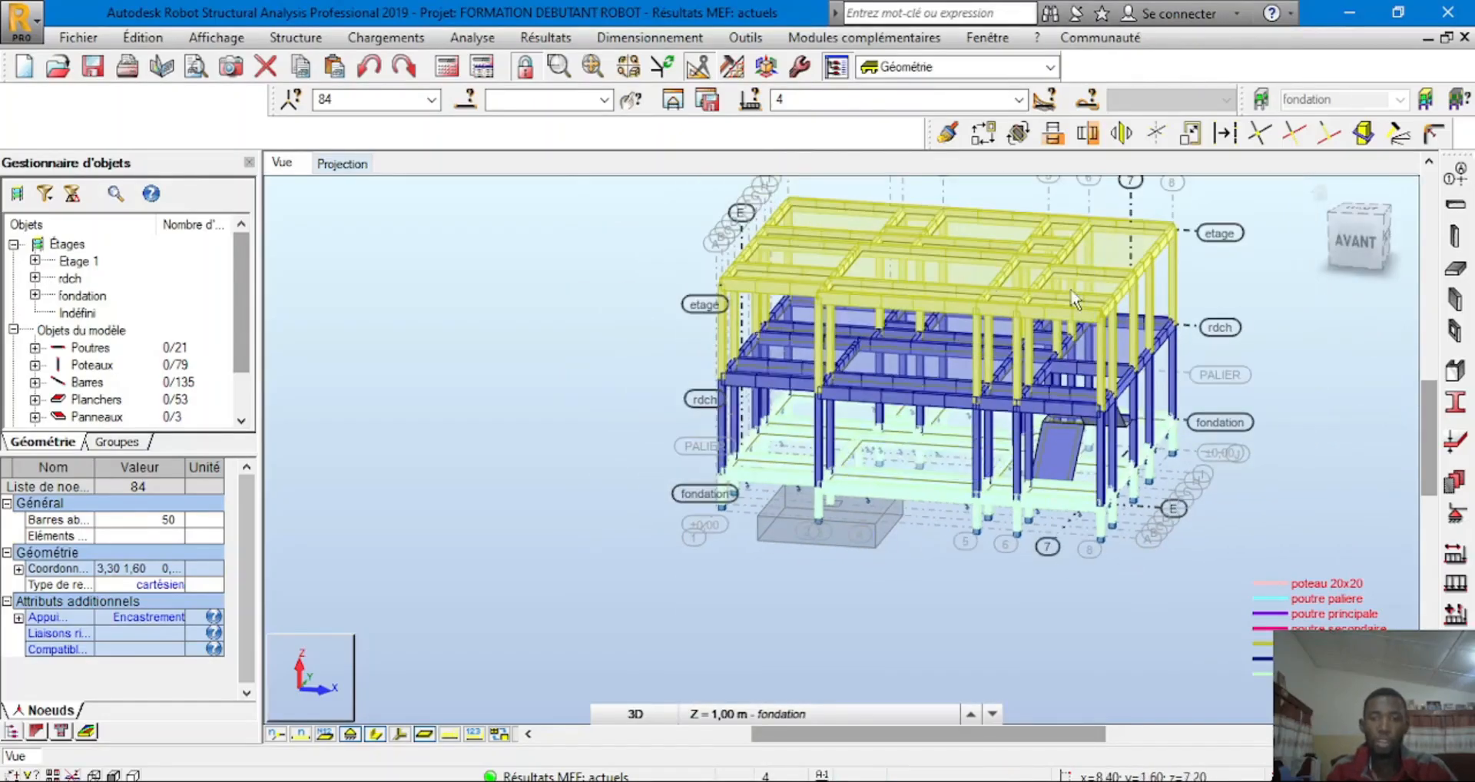
{"action": "scroll", "coordinate": [944, 341], "scroll_direction": "down", "scroll_amount": 2}
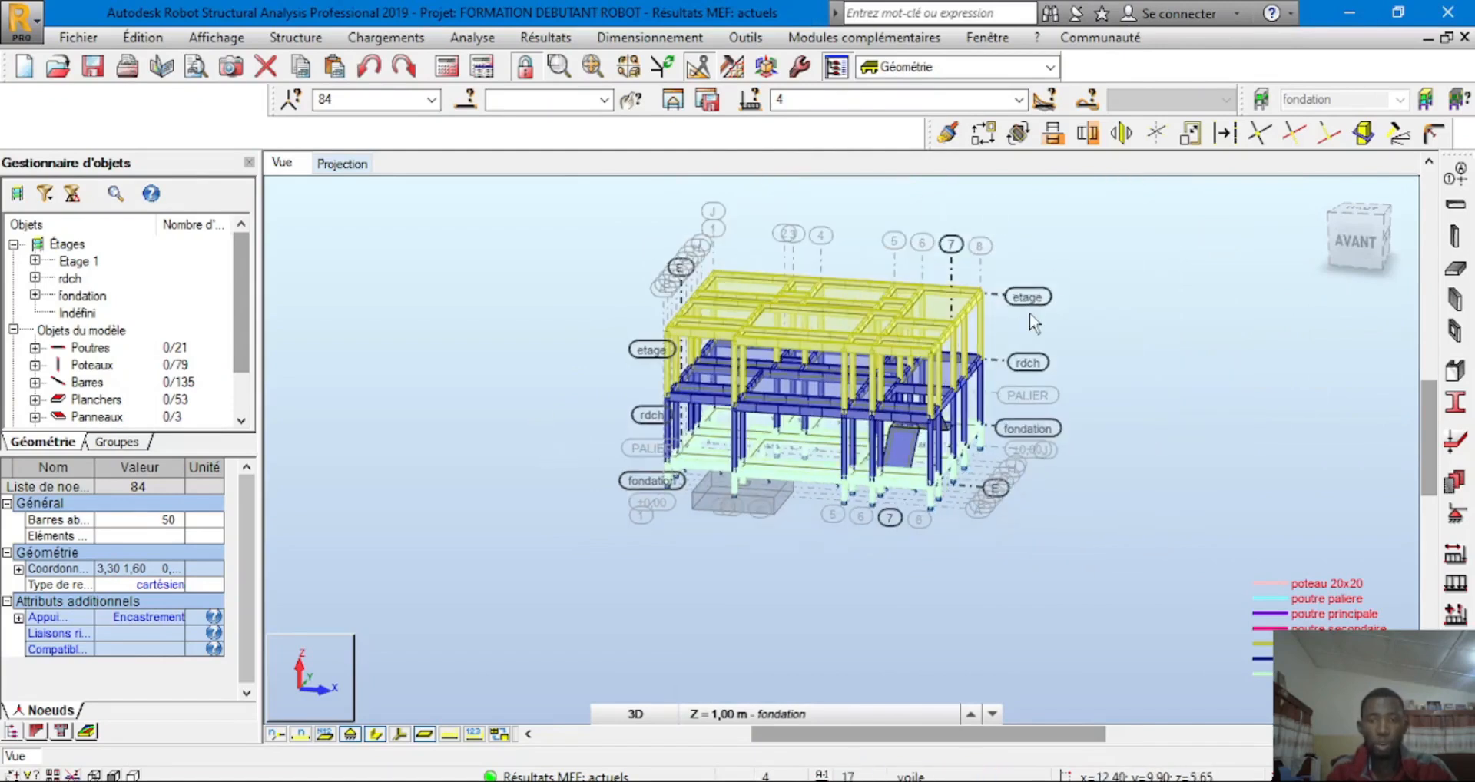